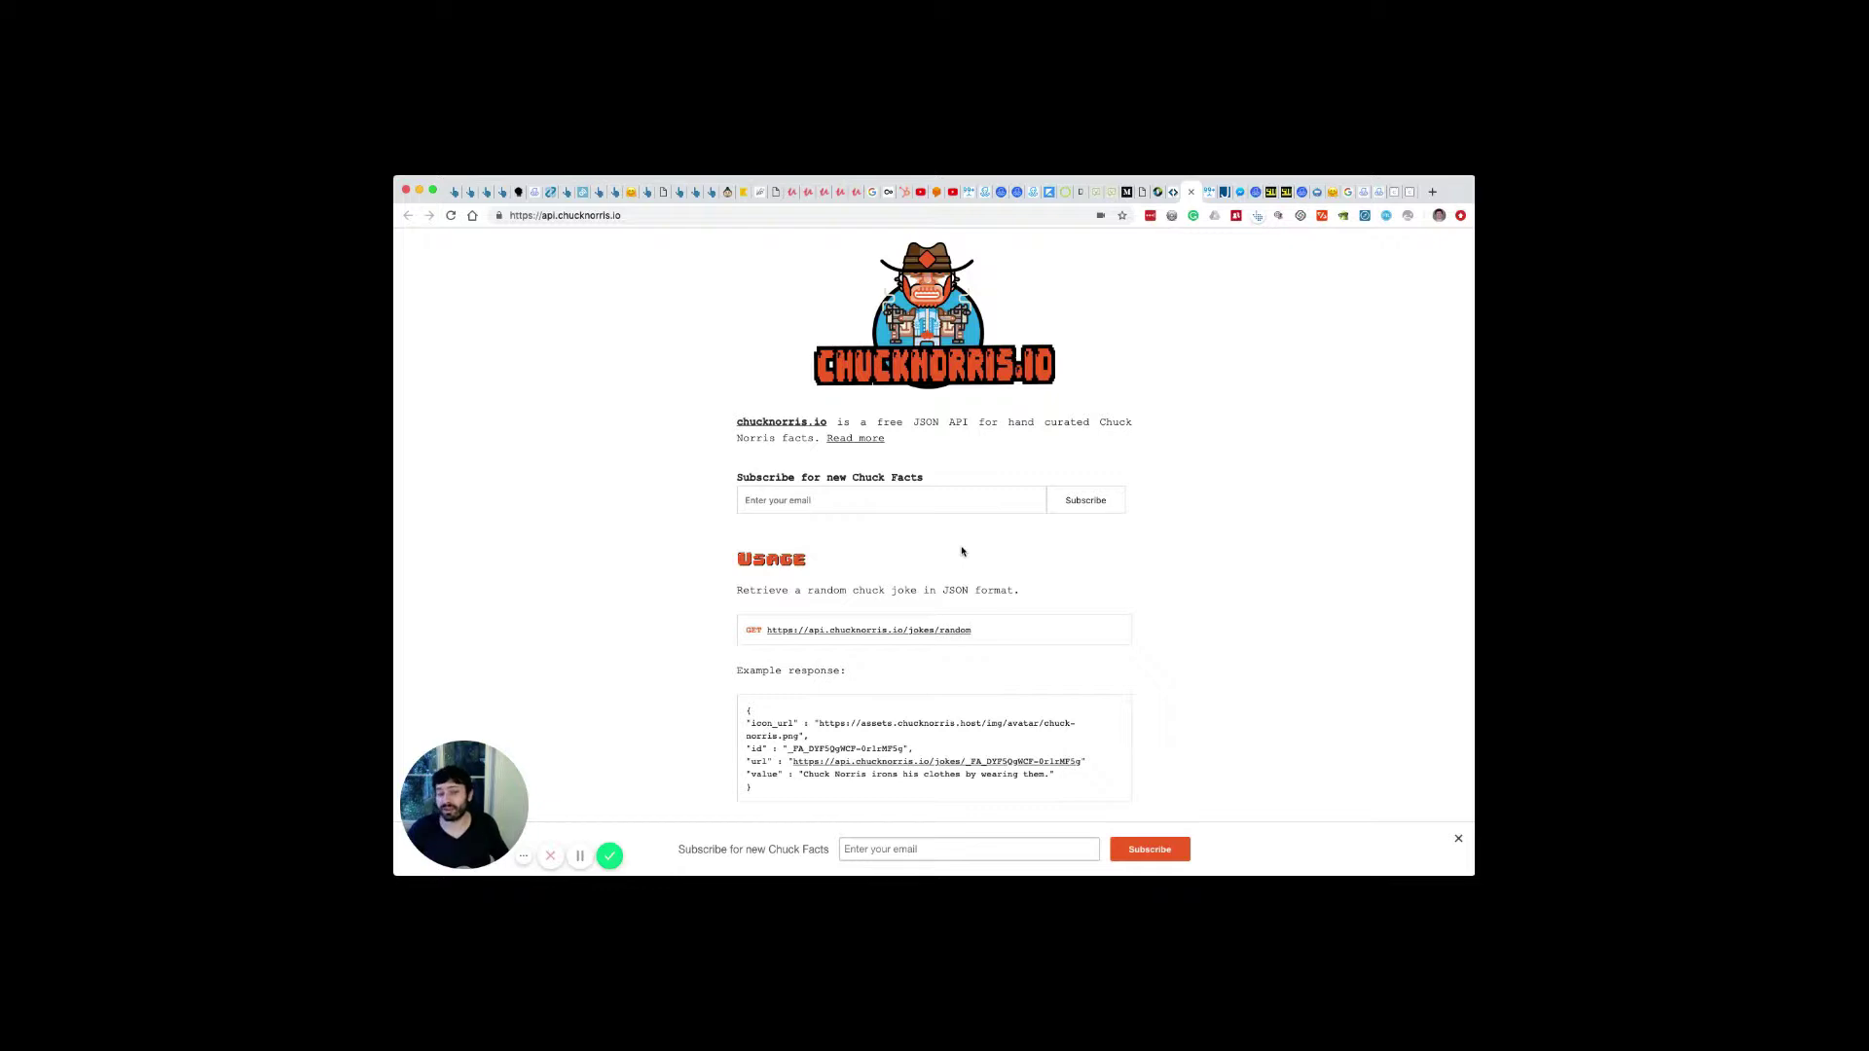
Switch to the test3 flow in ManyChat and open its starting Send Message step
key("ctrl+Tab")
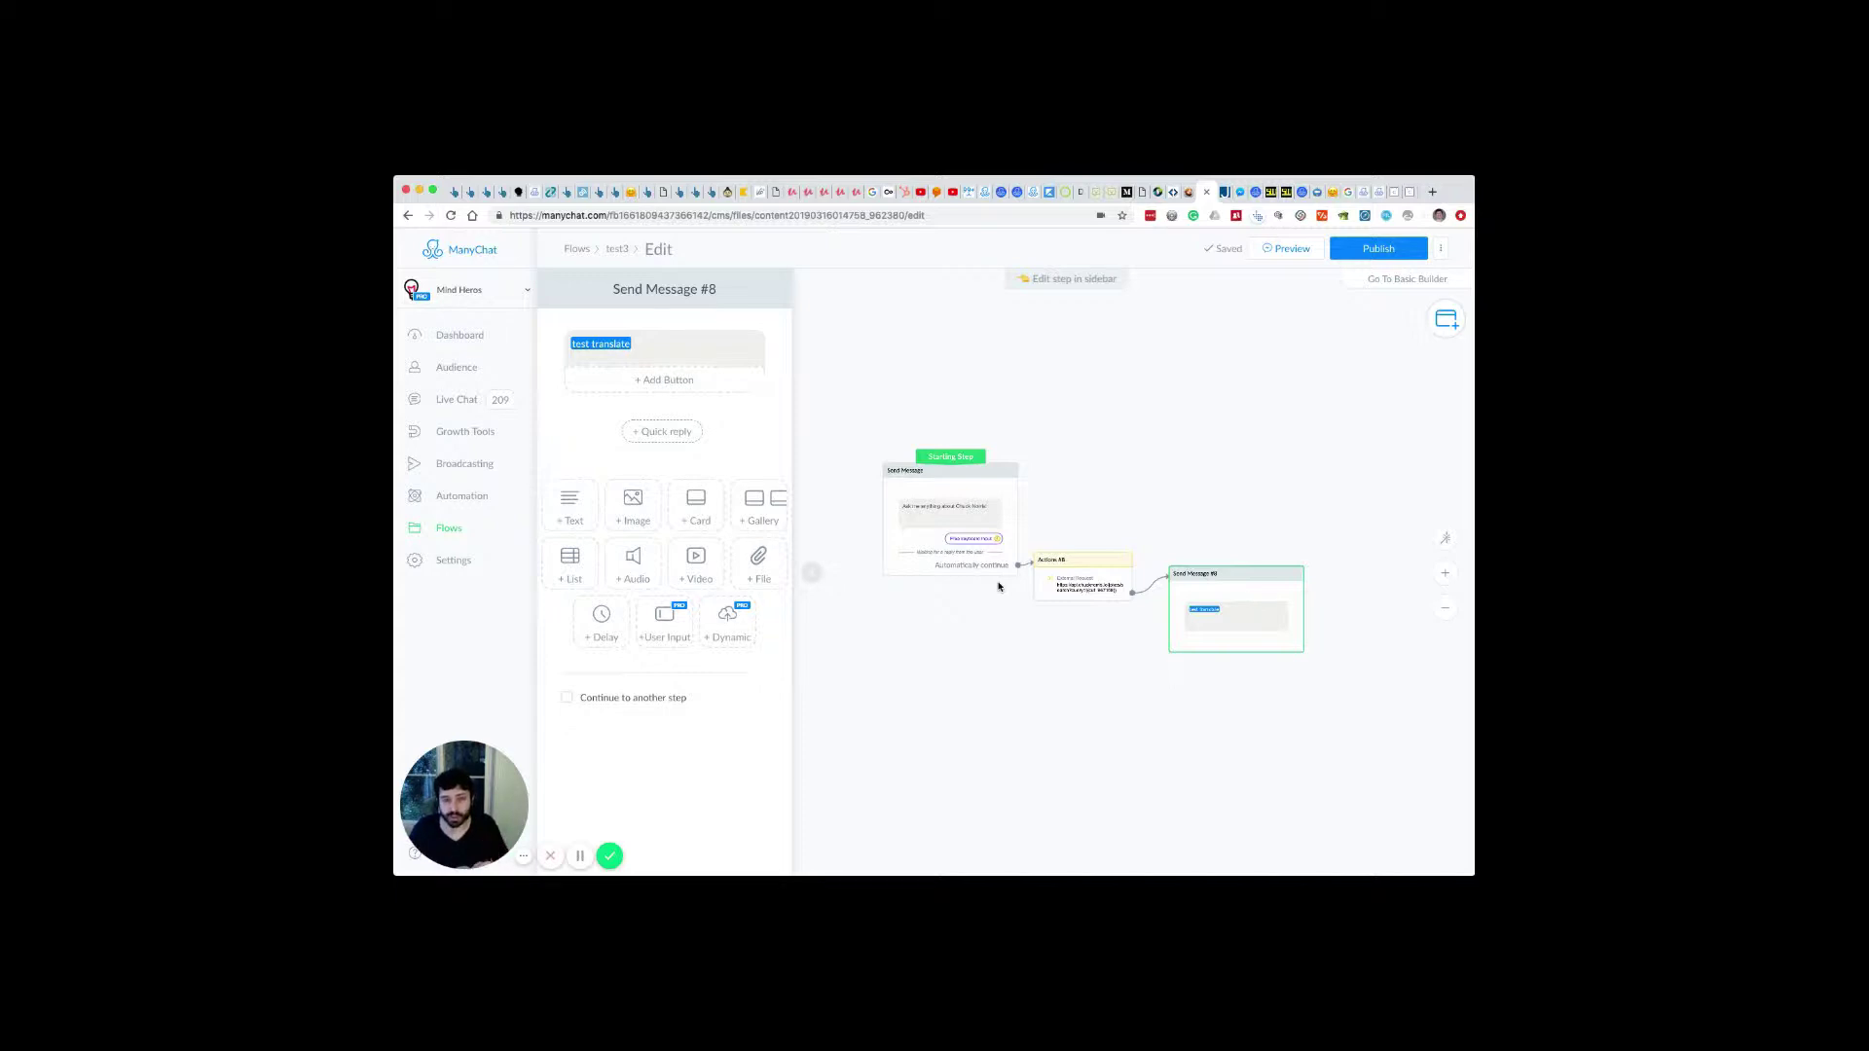
left_click(834, 395)
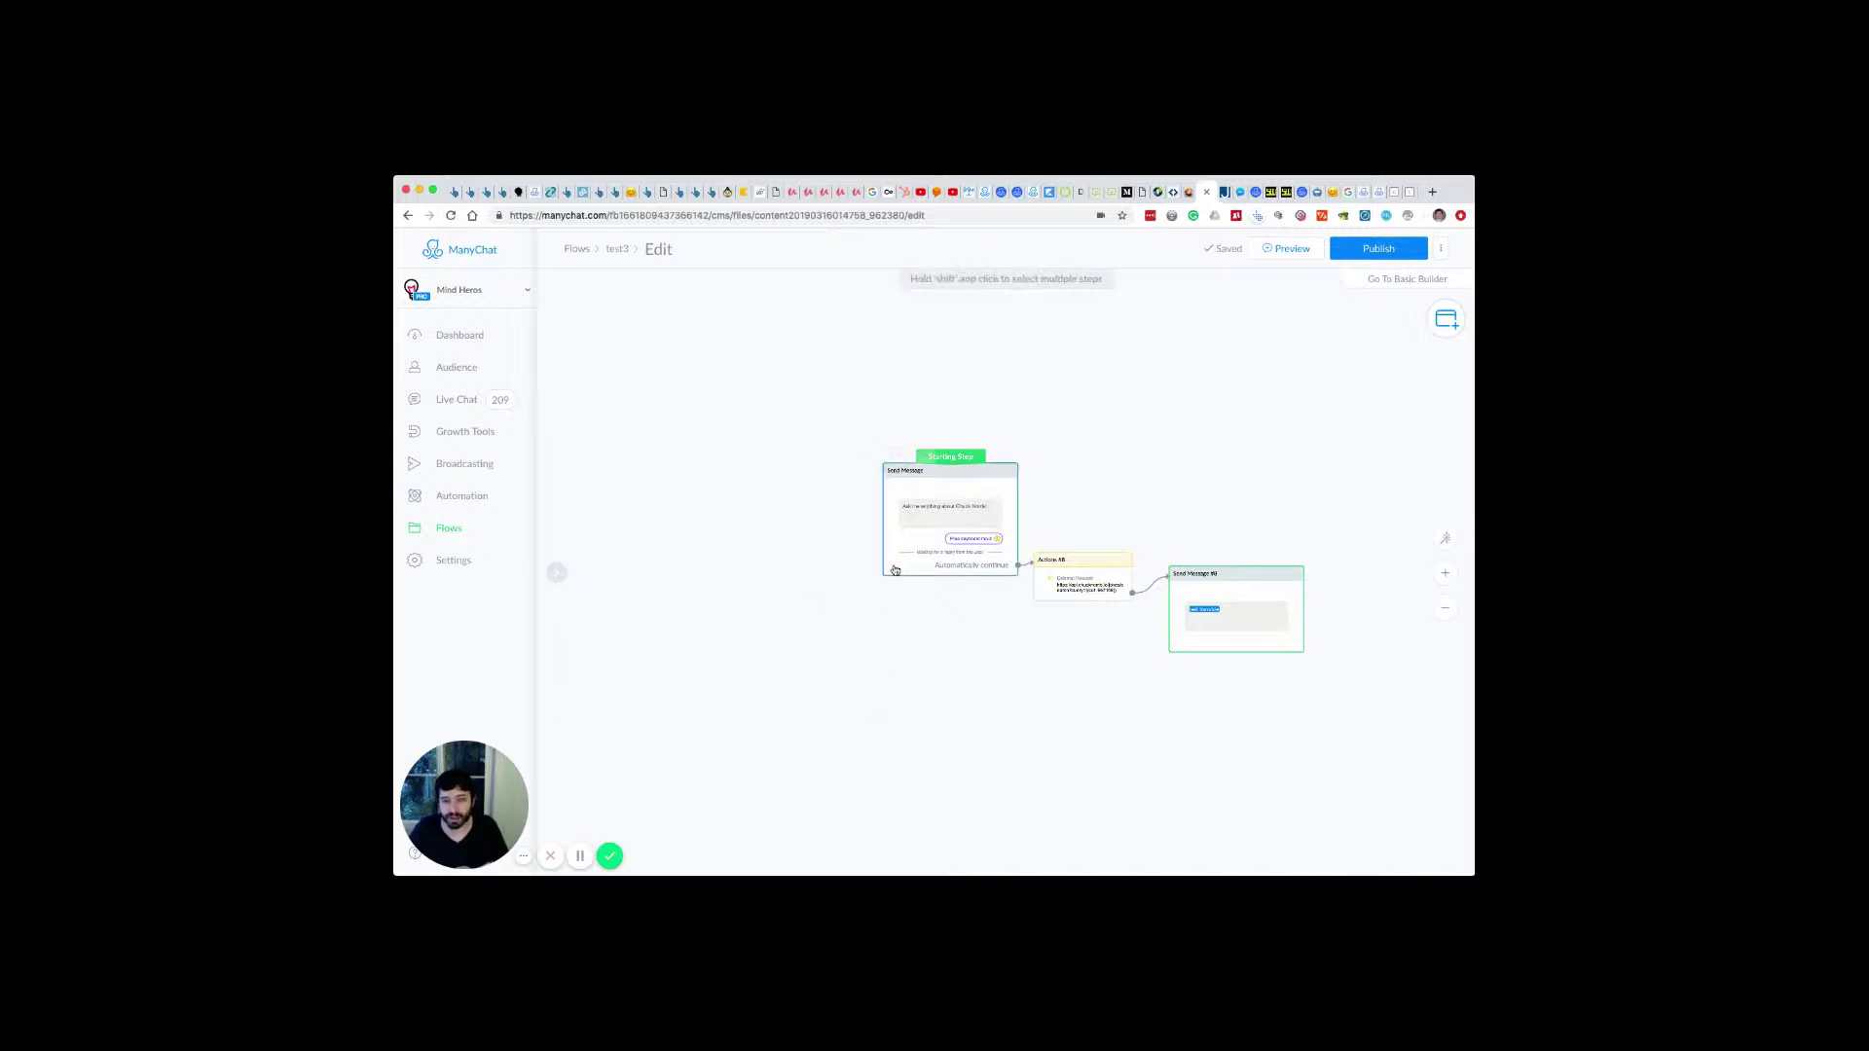
left_click(910, 534)
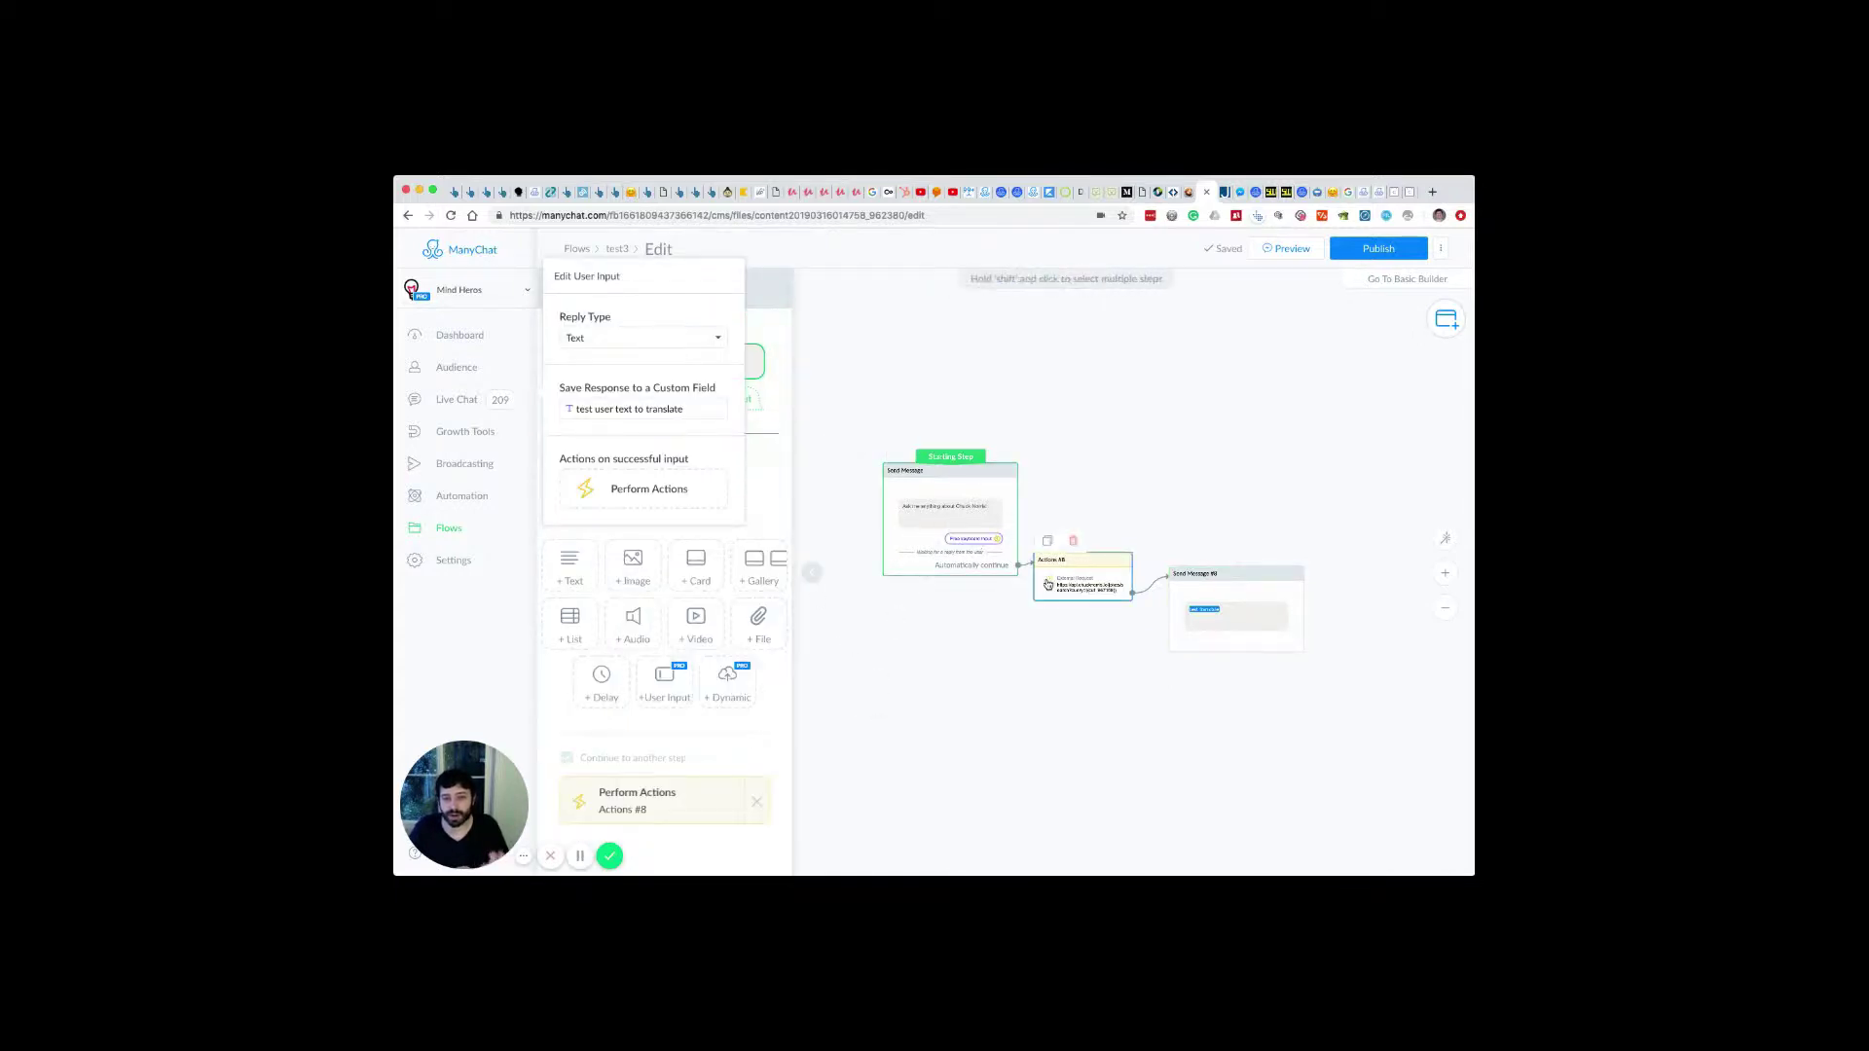
Return to the chucknorris.io API page and copy the free text search endpoint URL from the Usage section
key("ctrl+shift+Tab")
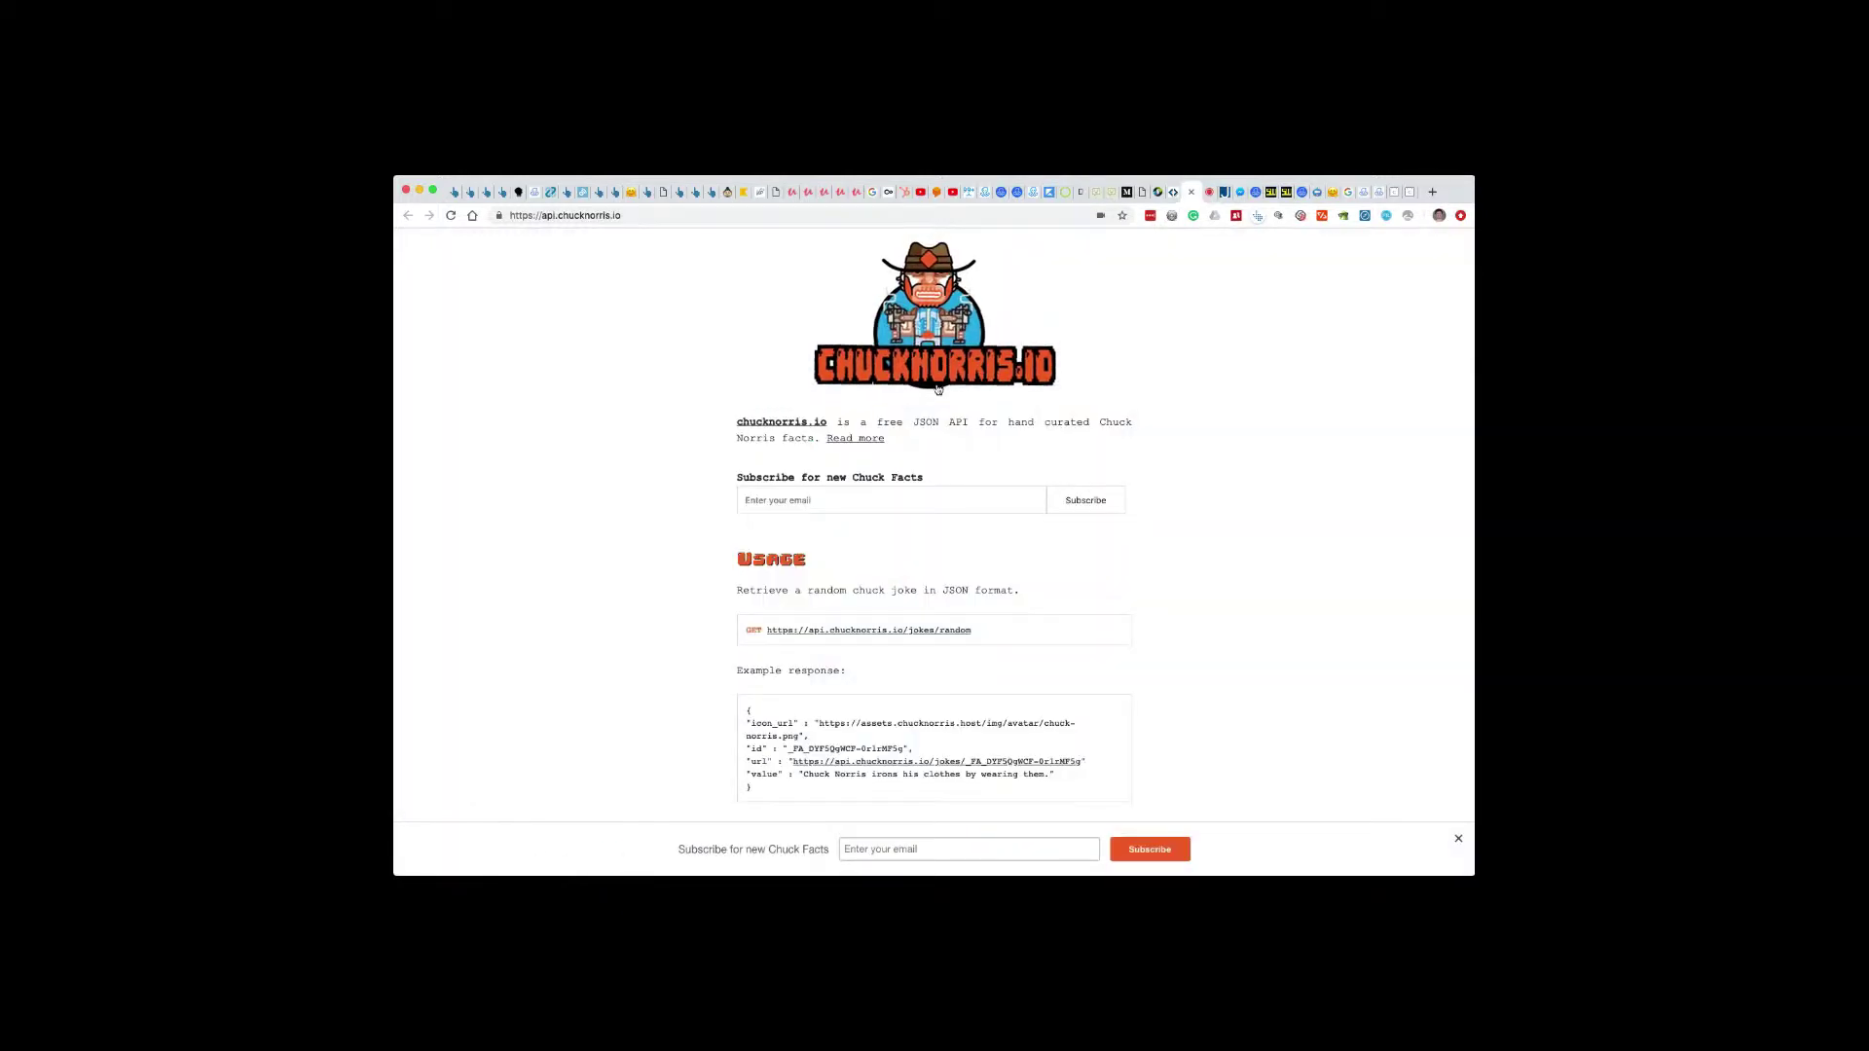
scroll(774, 498, "down", 3)
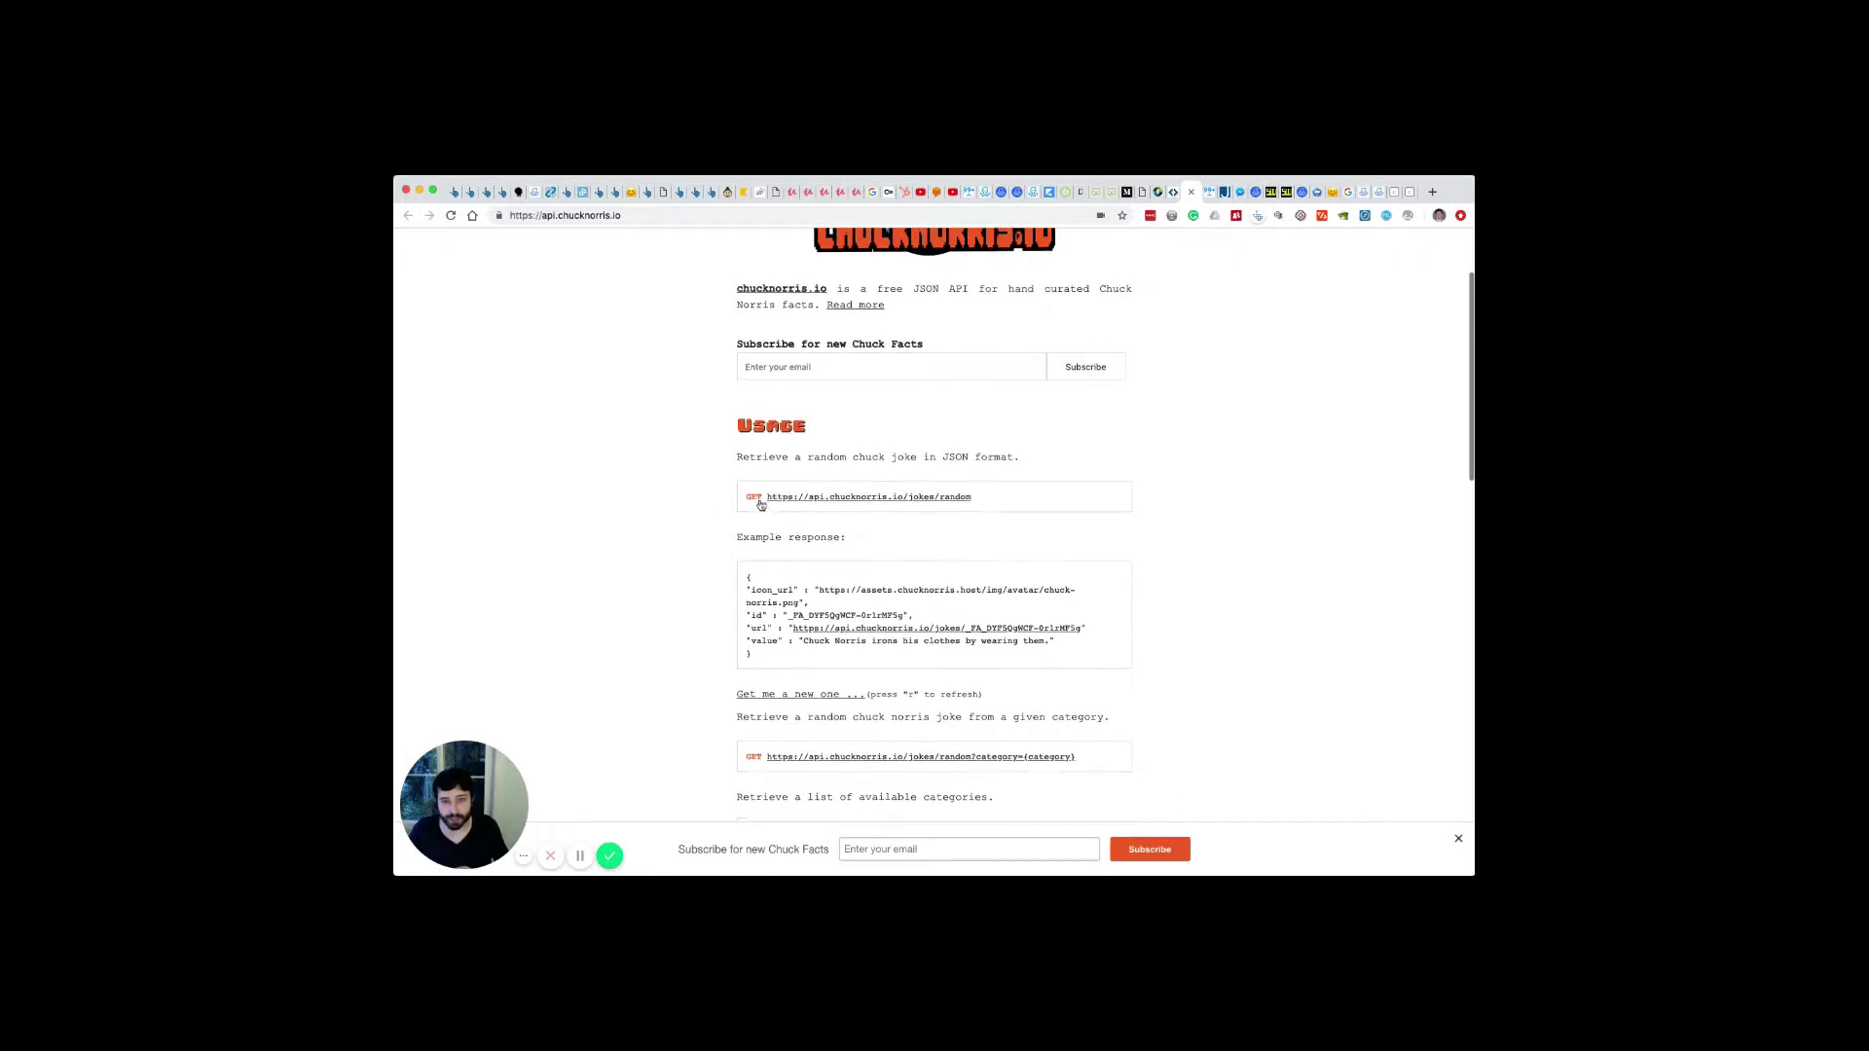
scroll(654, 524, "down", 3)
scroll(658, 523, "down", 5)
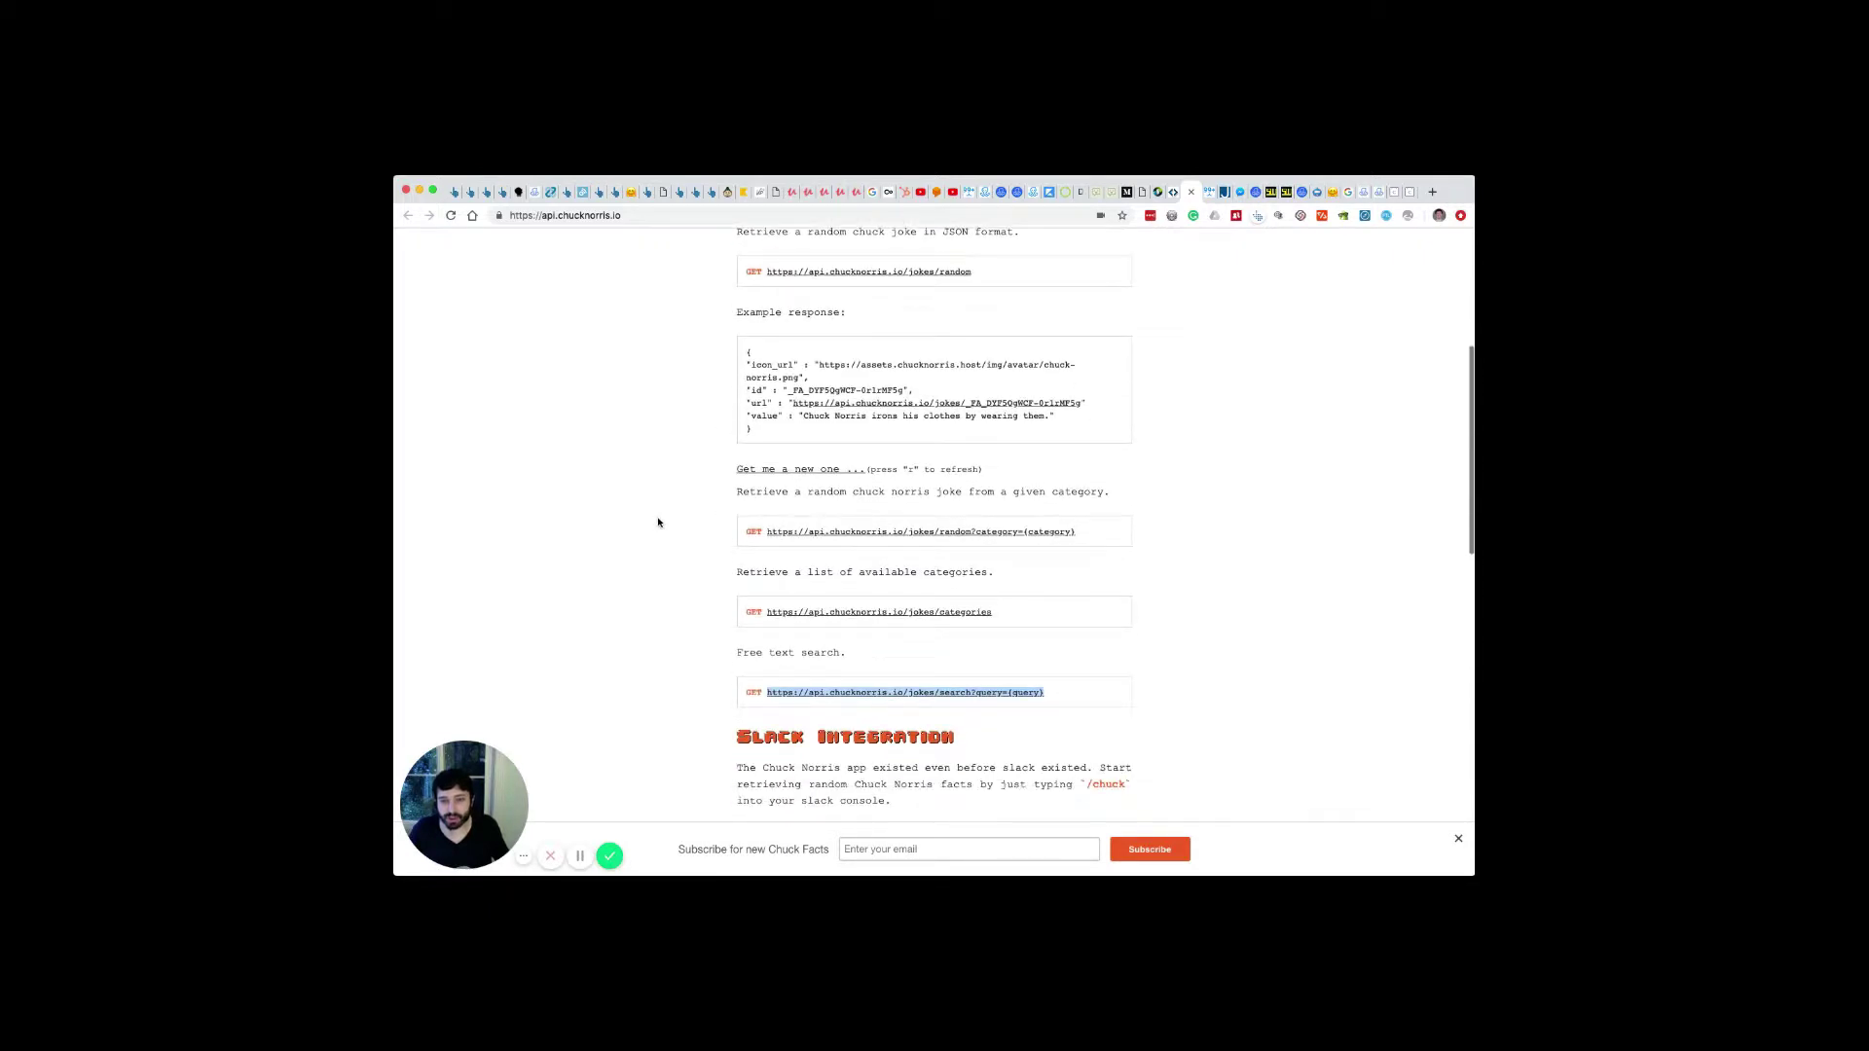
left_click(745, 506)
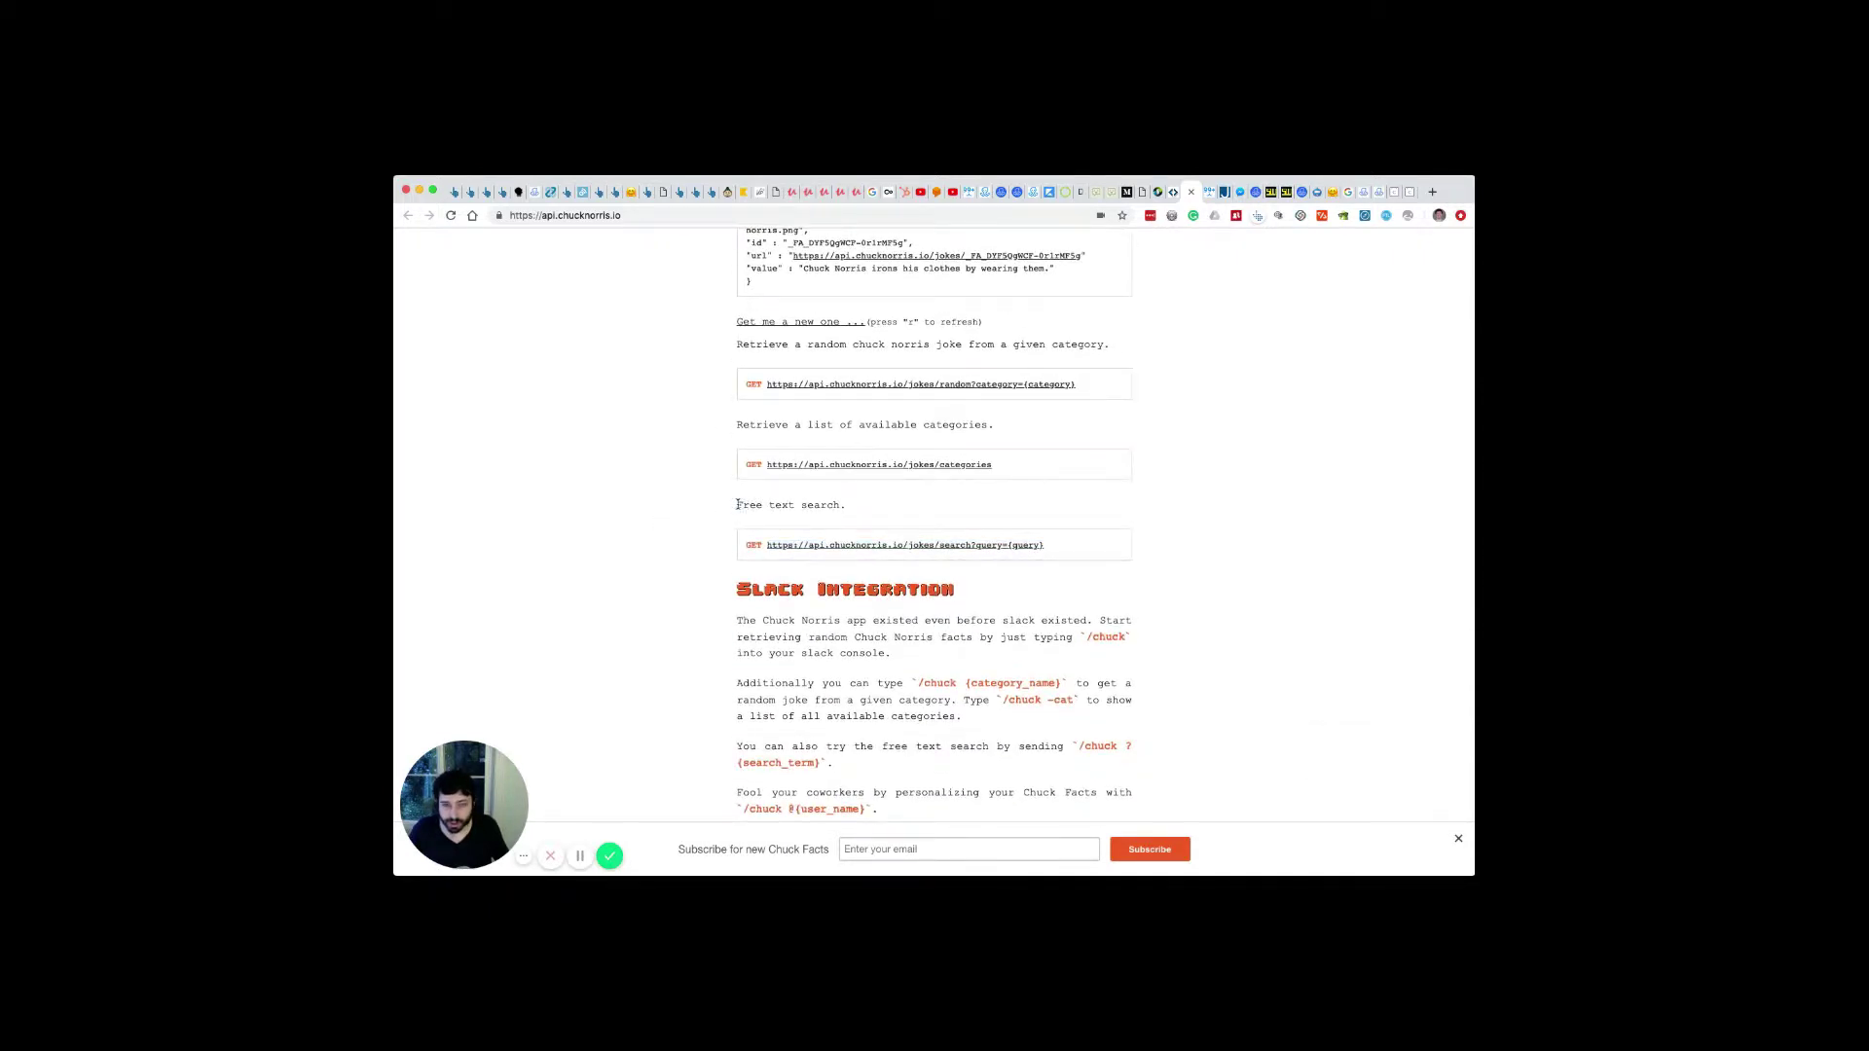
left_click_drag(738, 505, 910, 519)
left_click(910, 517)
left_click_drag(1064, 546, 766, 547)
key("super+c")
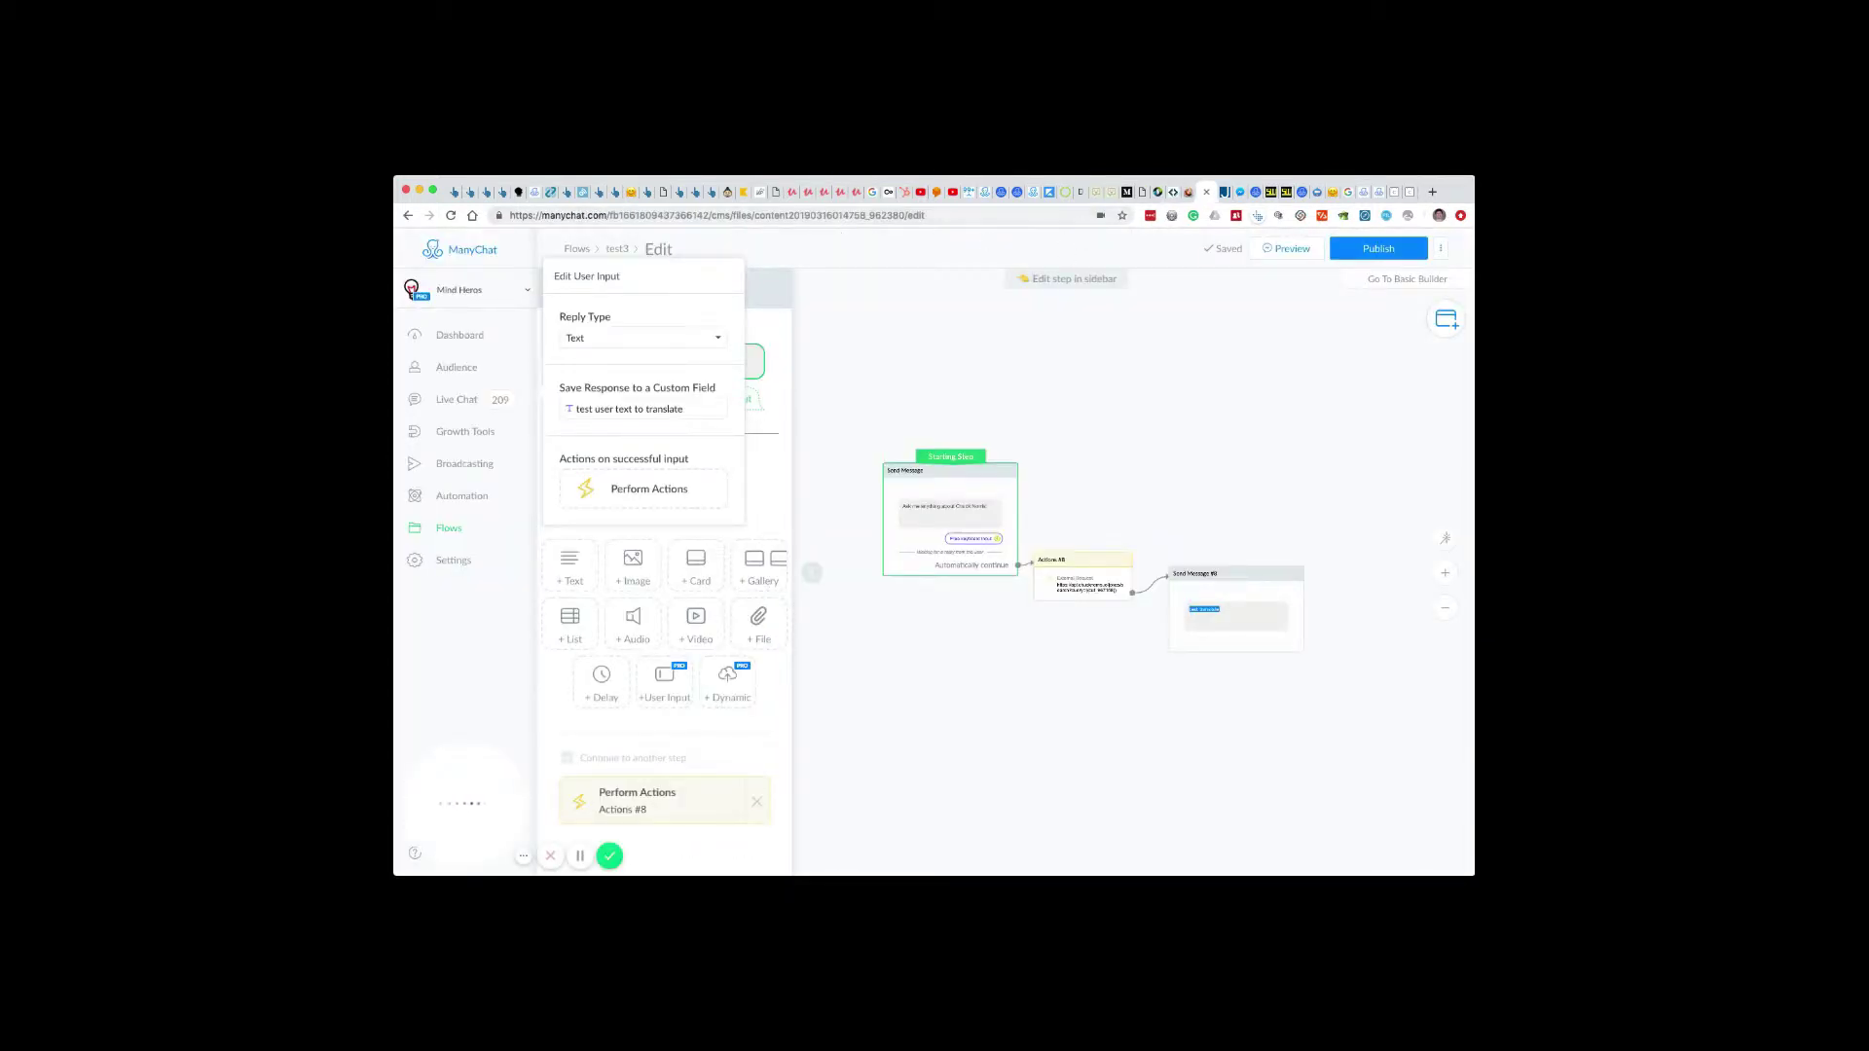
Load the copied search URL in the open-notify.org tab with "kickass" as the query, and select the entire JSON response
left_click(1145, 192)
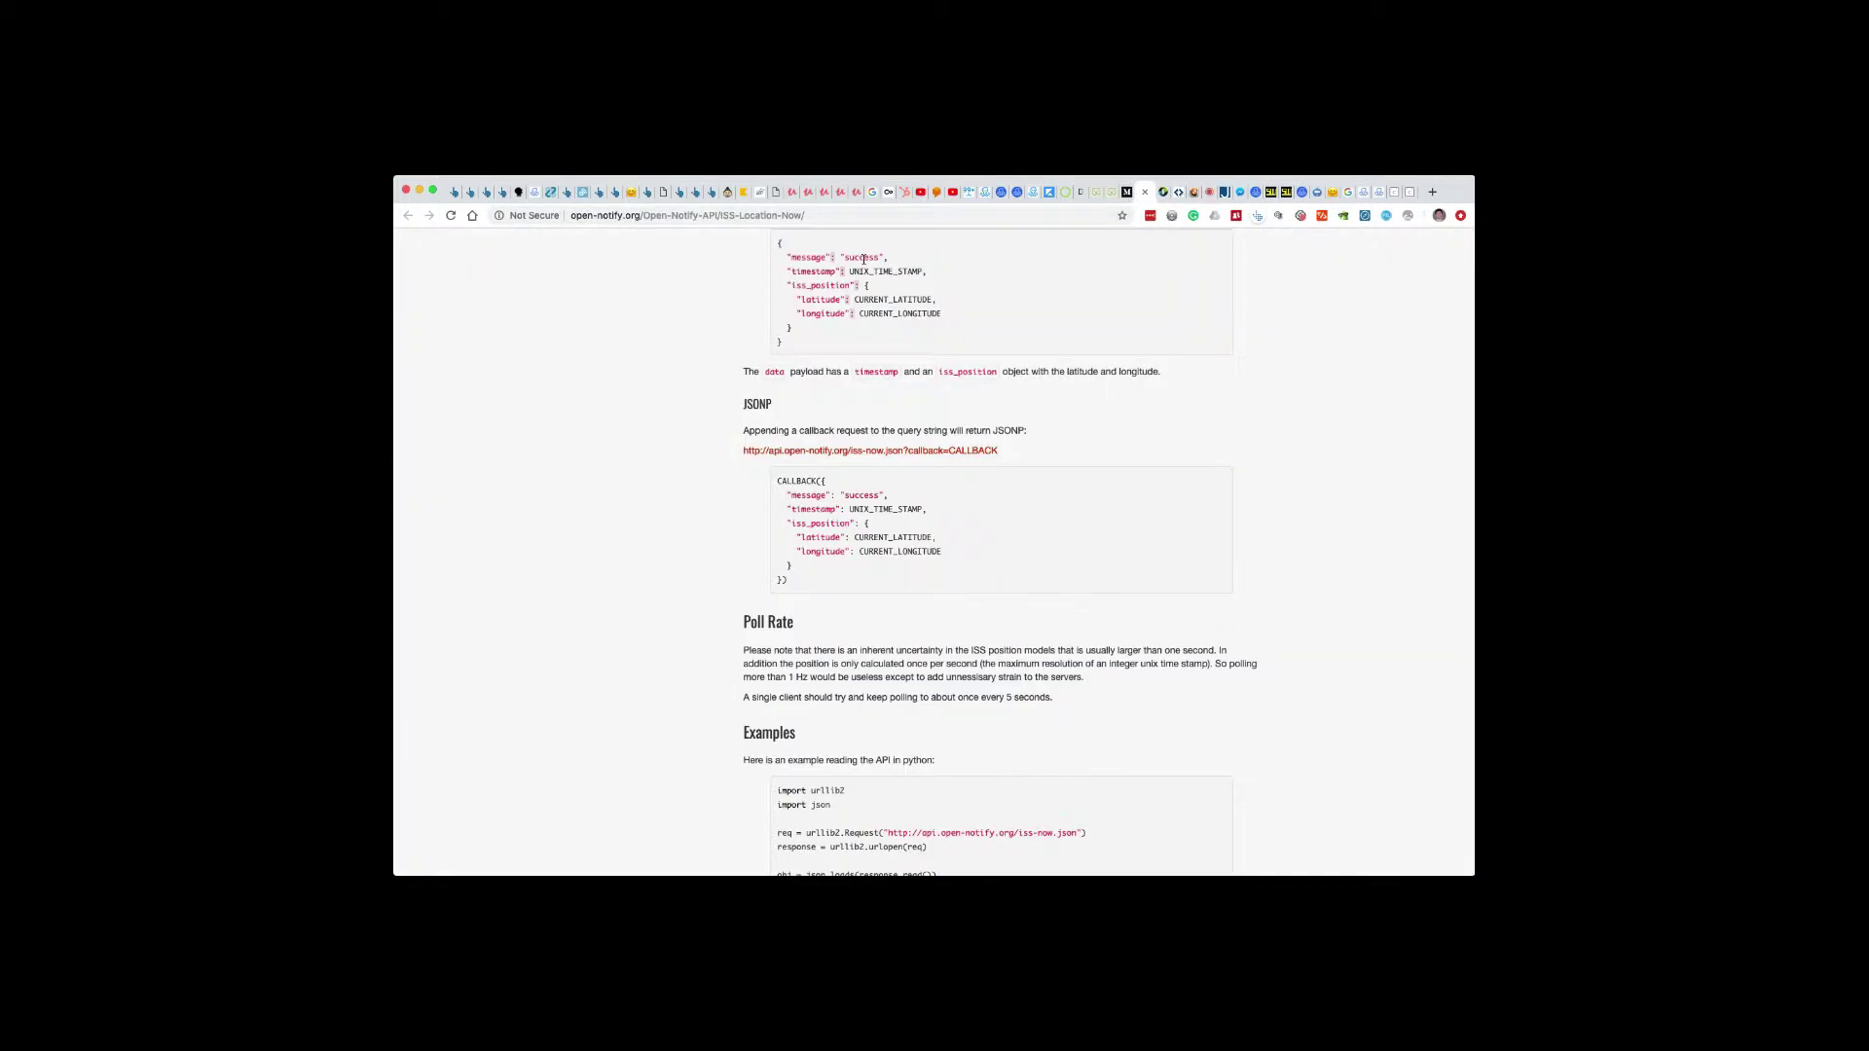
left_click(795, 215)
key("super+v")
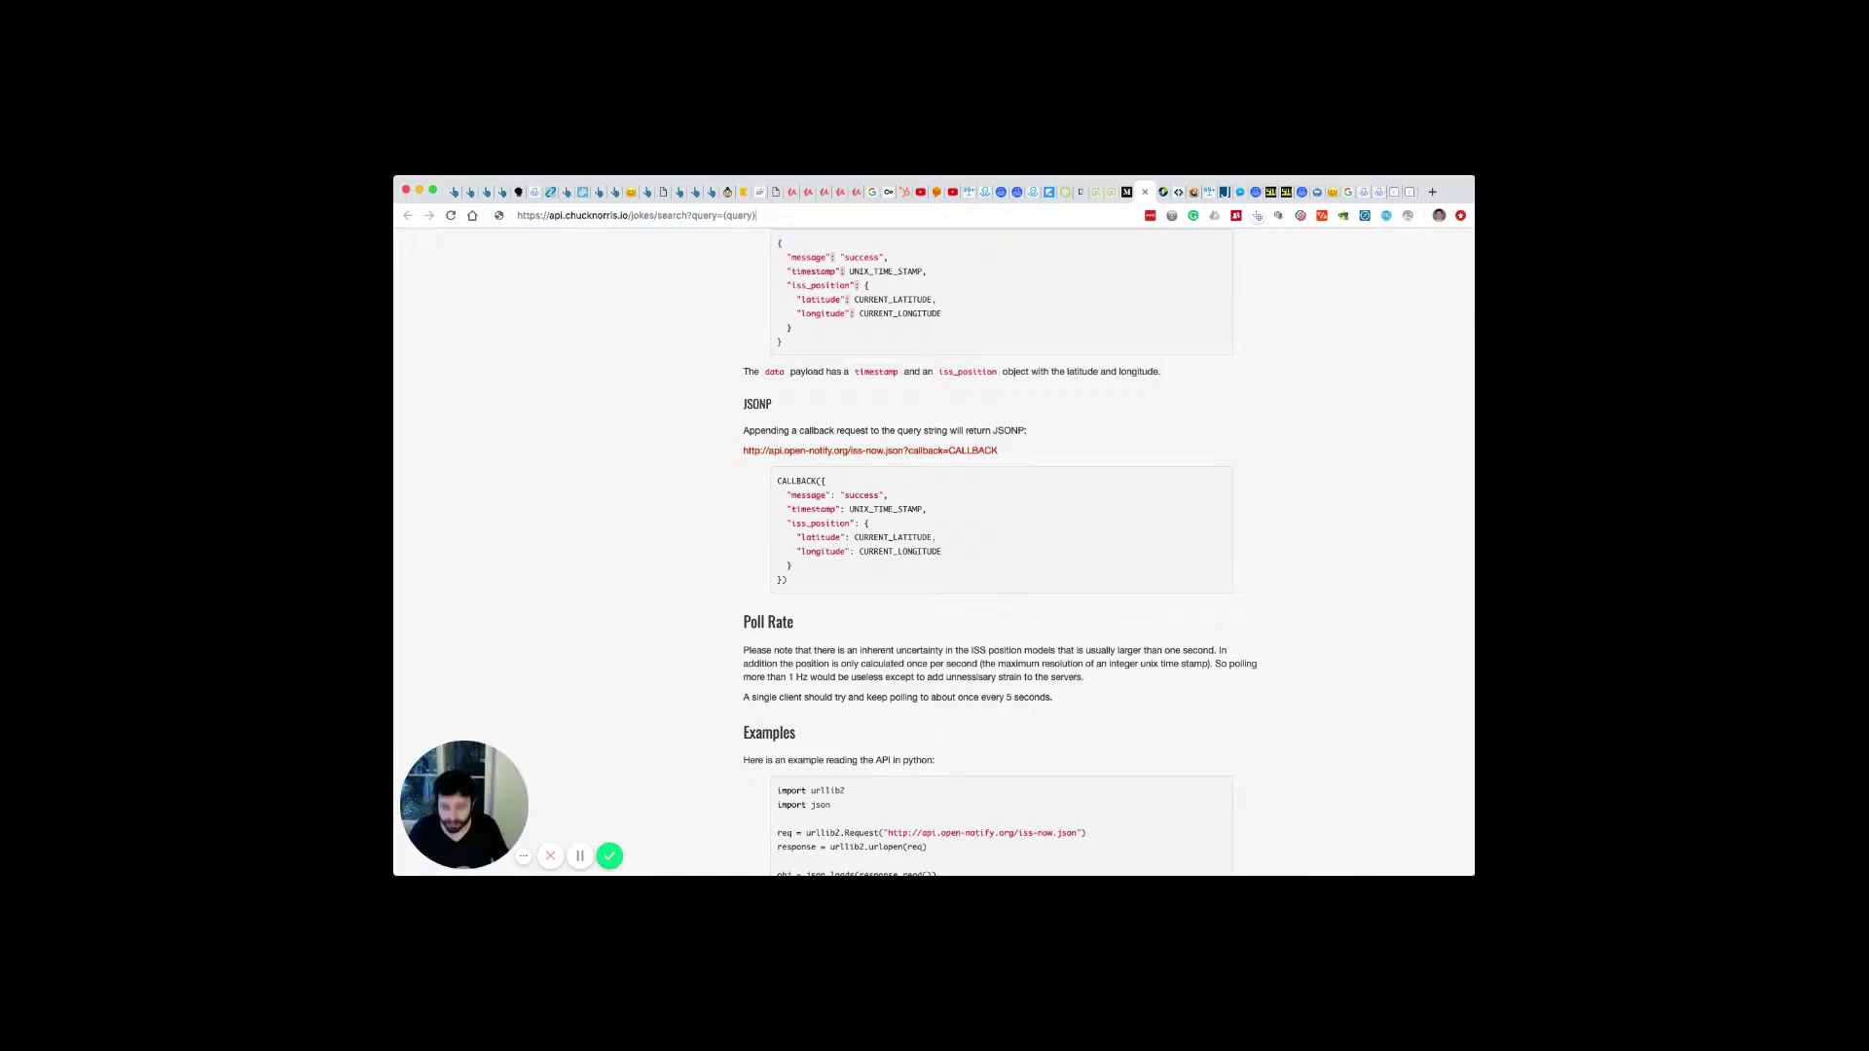
key("BackSpace")
key("BackSpace")
key("BackSpace")
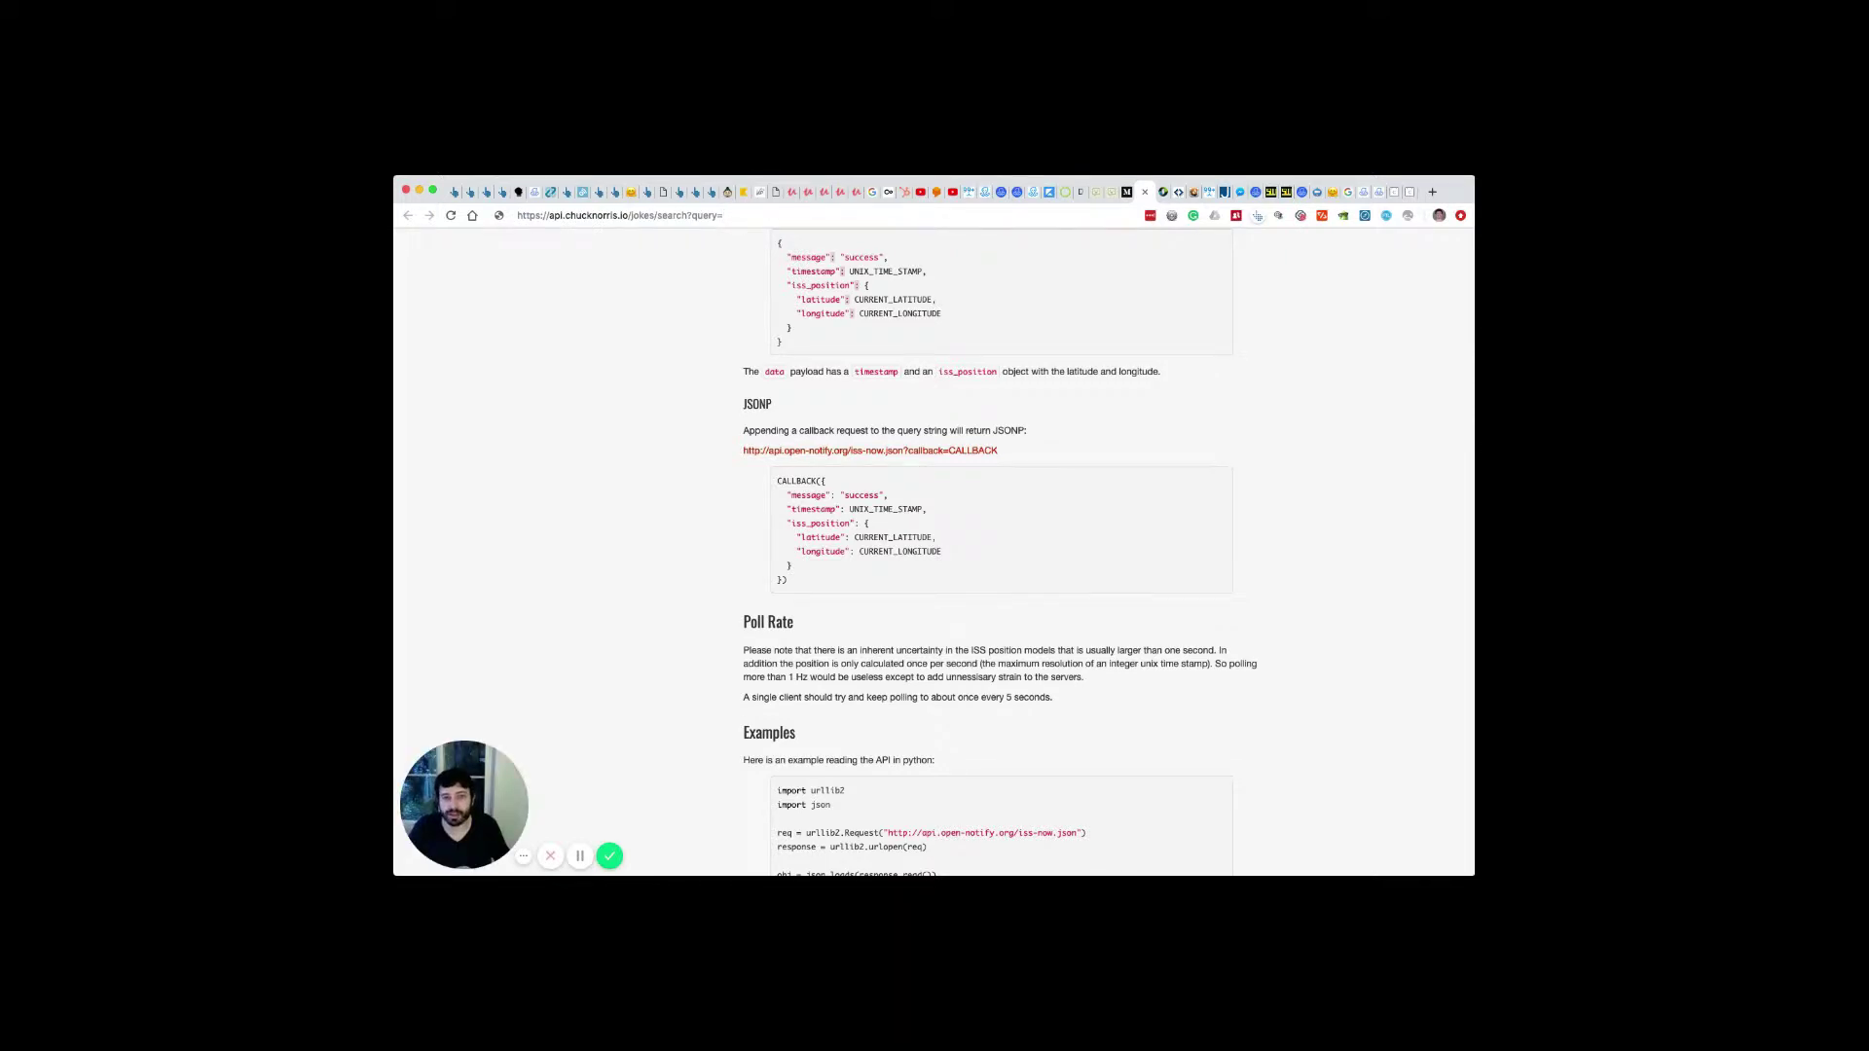
type("kickass")
key("Return")
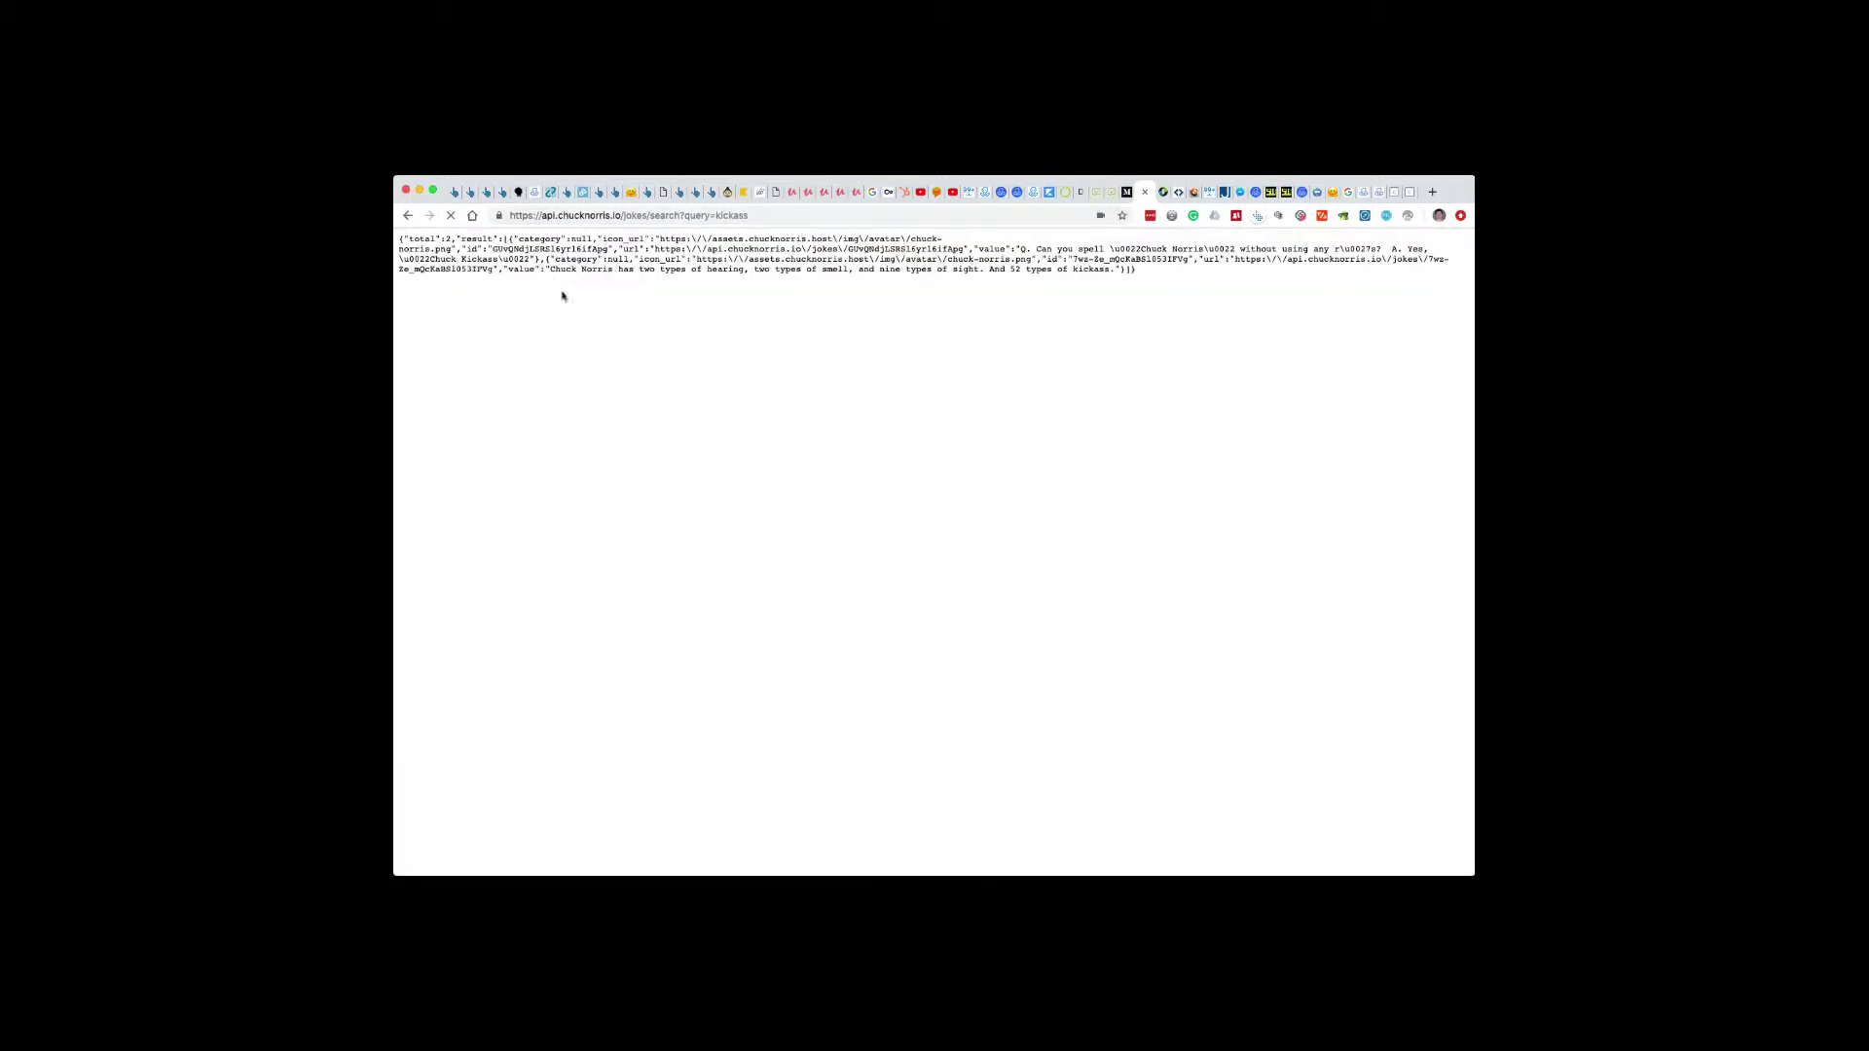
left_click_drag(1215, 280, 397, 241)
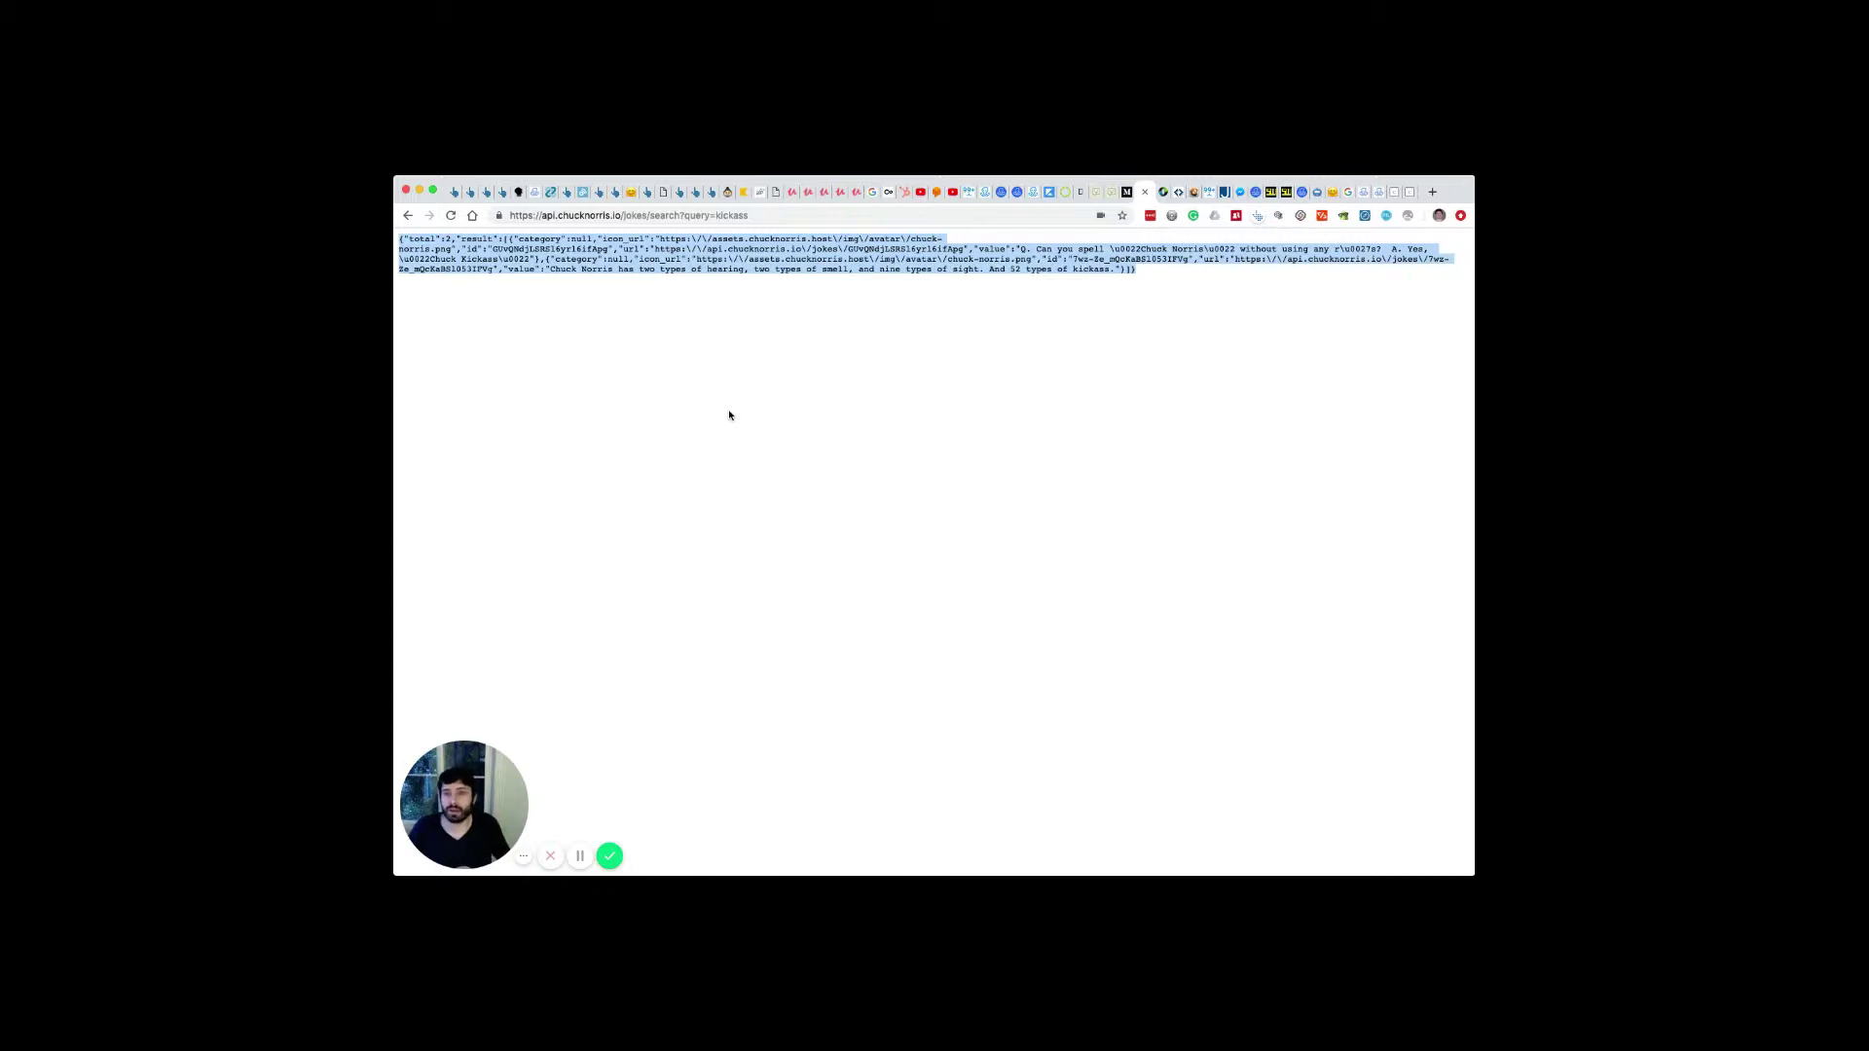
Go back to the ManyChat flow and open the starting message to view its user input settings
key("ctrl+Tab")
key("ctrl+Tab")
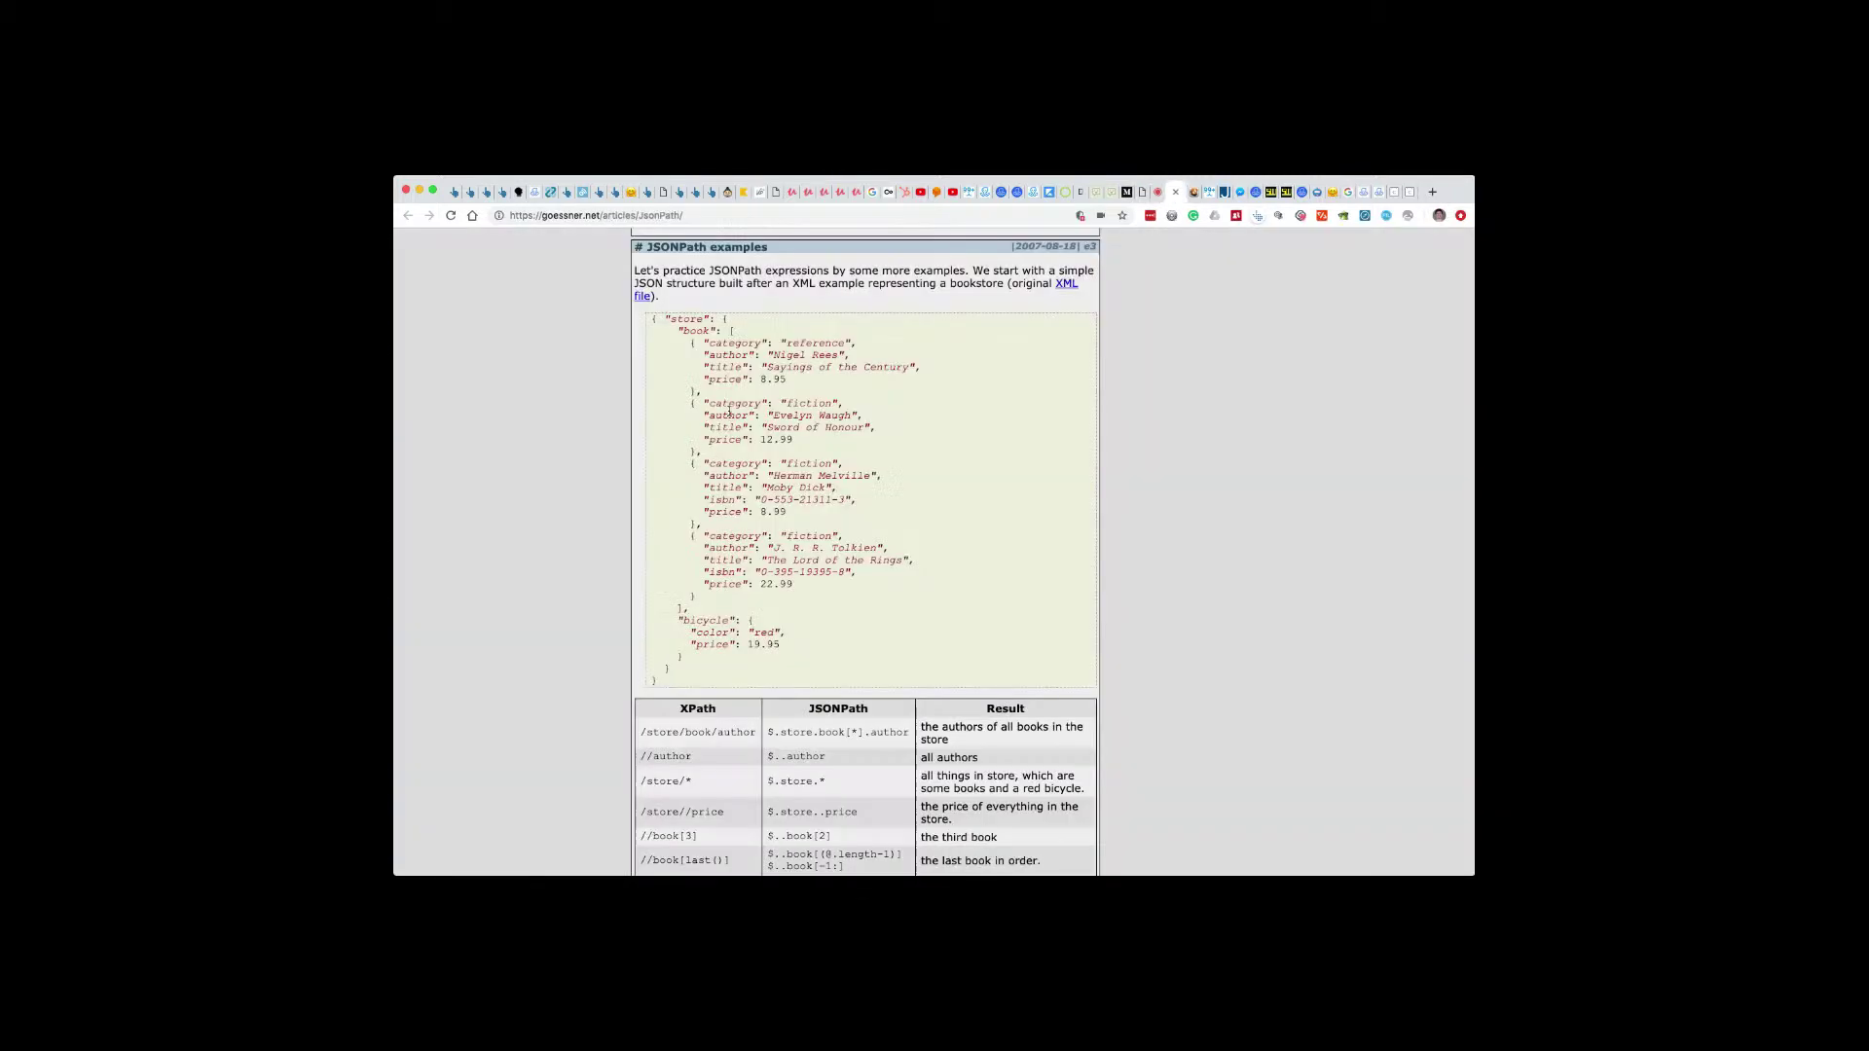
key("ctrl+Tab")
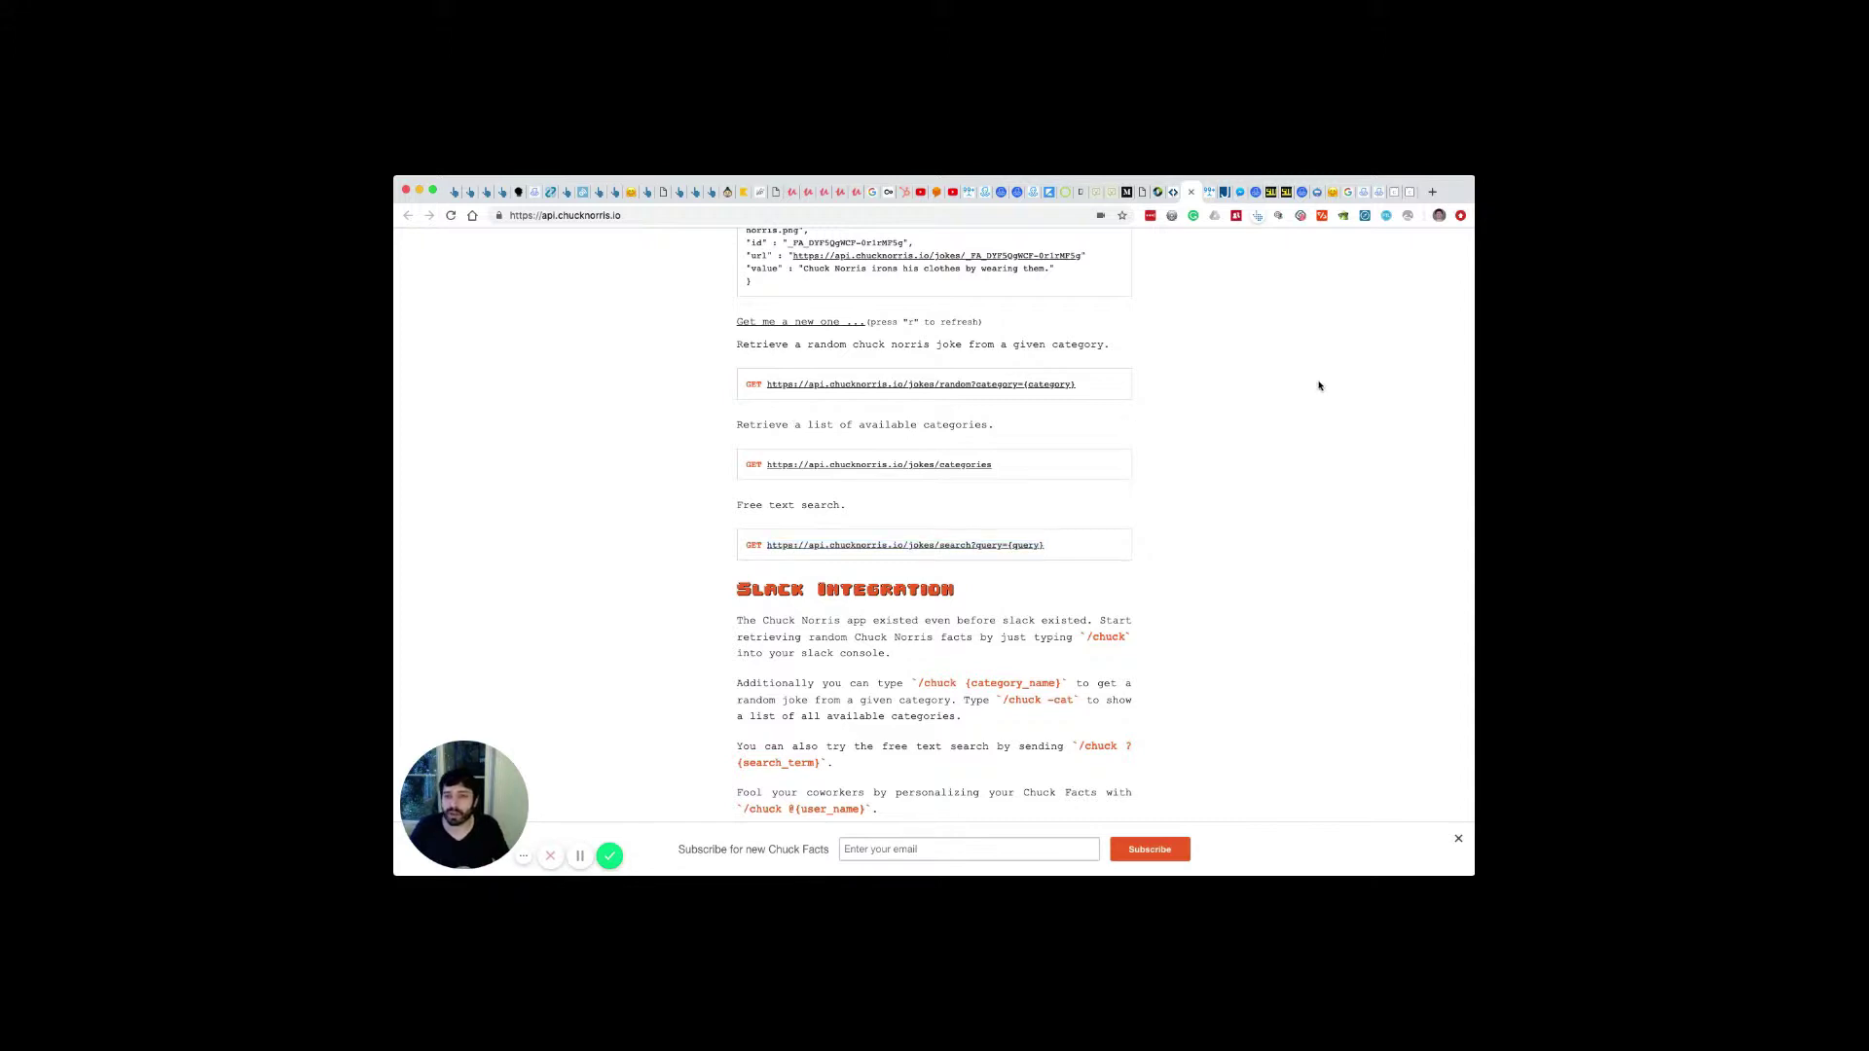
key("ctrl+Tab")
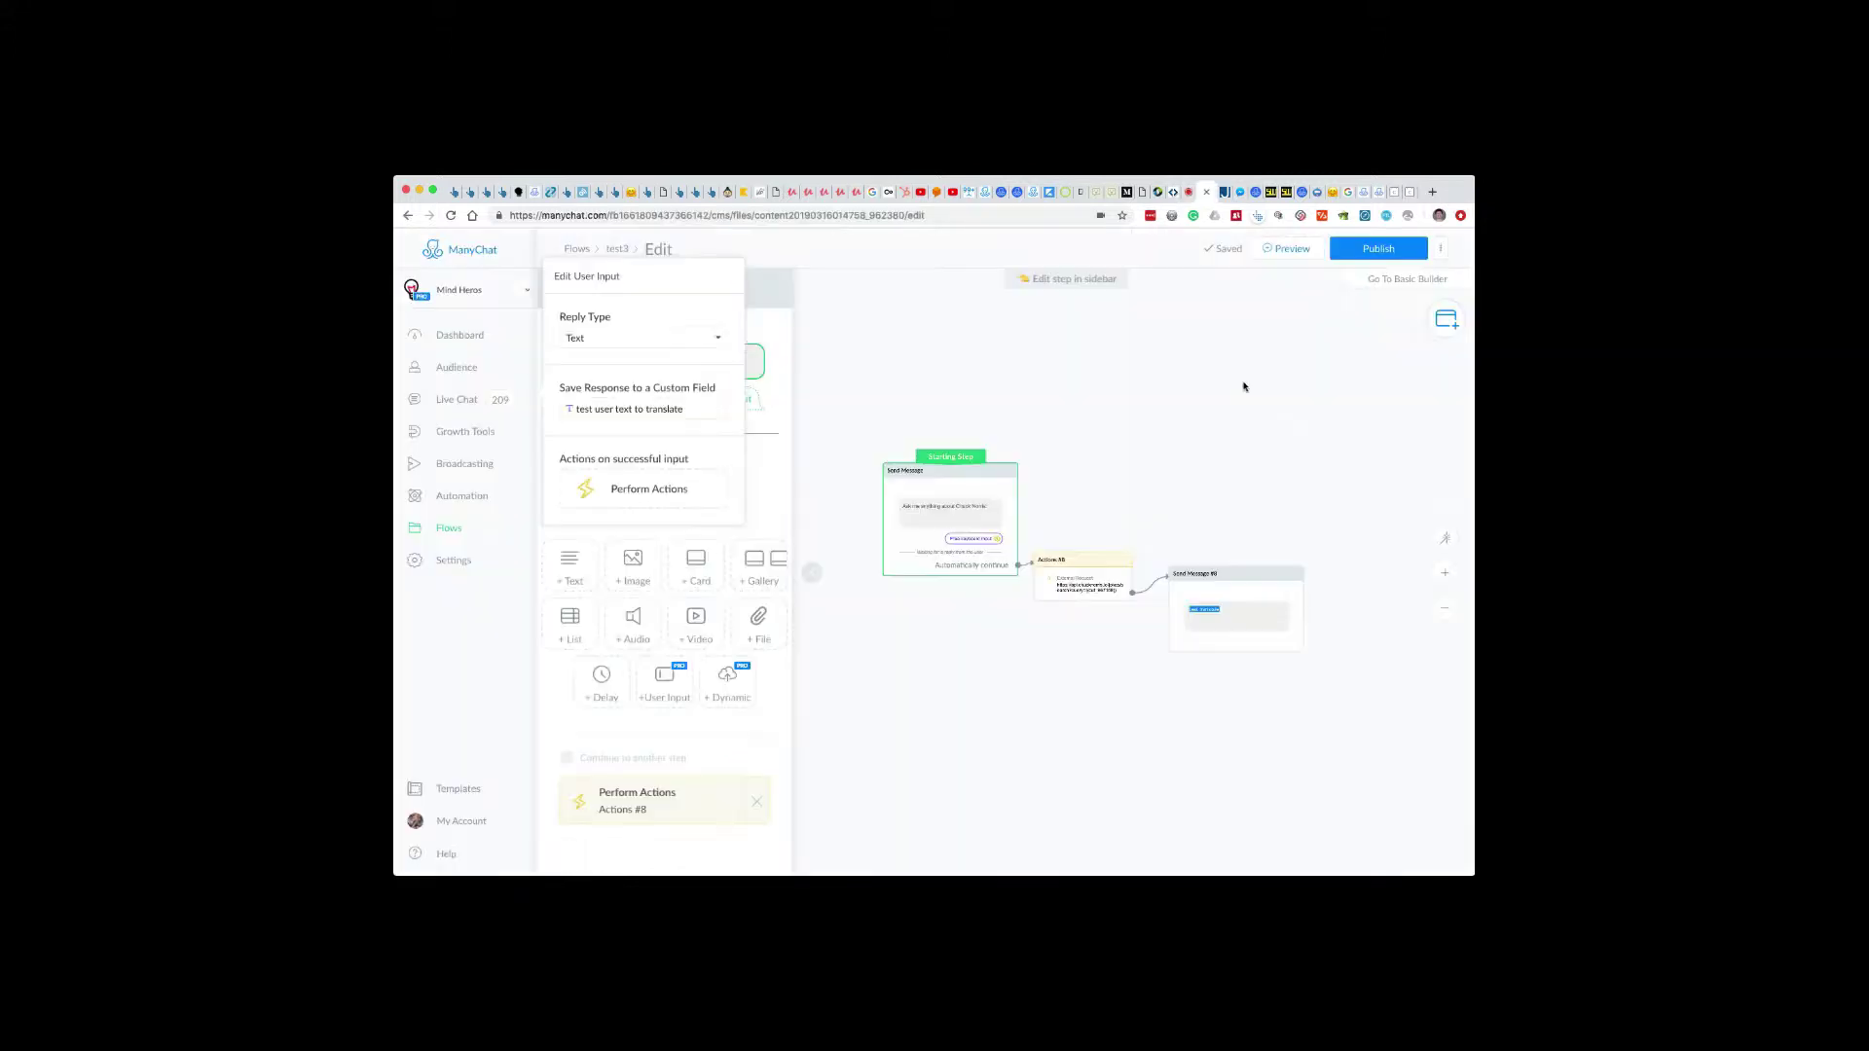
left_click(984, 396)
scroll(938, 529, "up", 3)
scroll(937, 529, "up", 2)
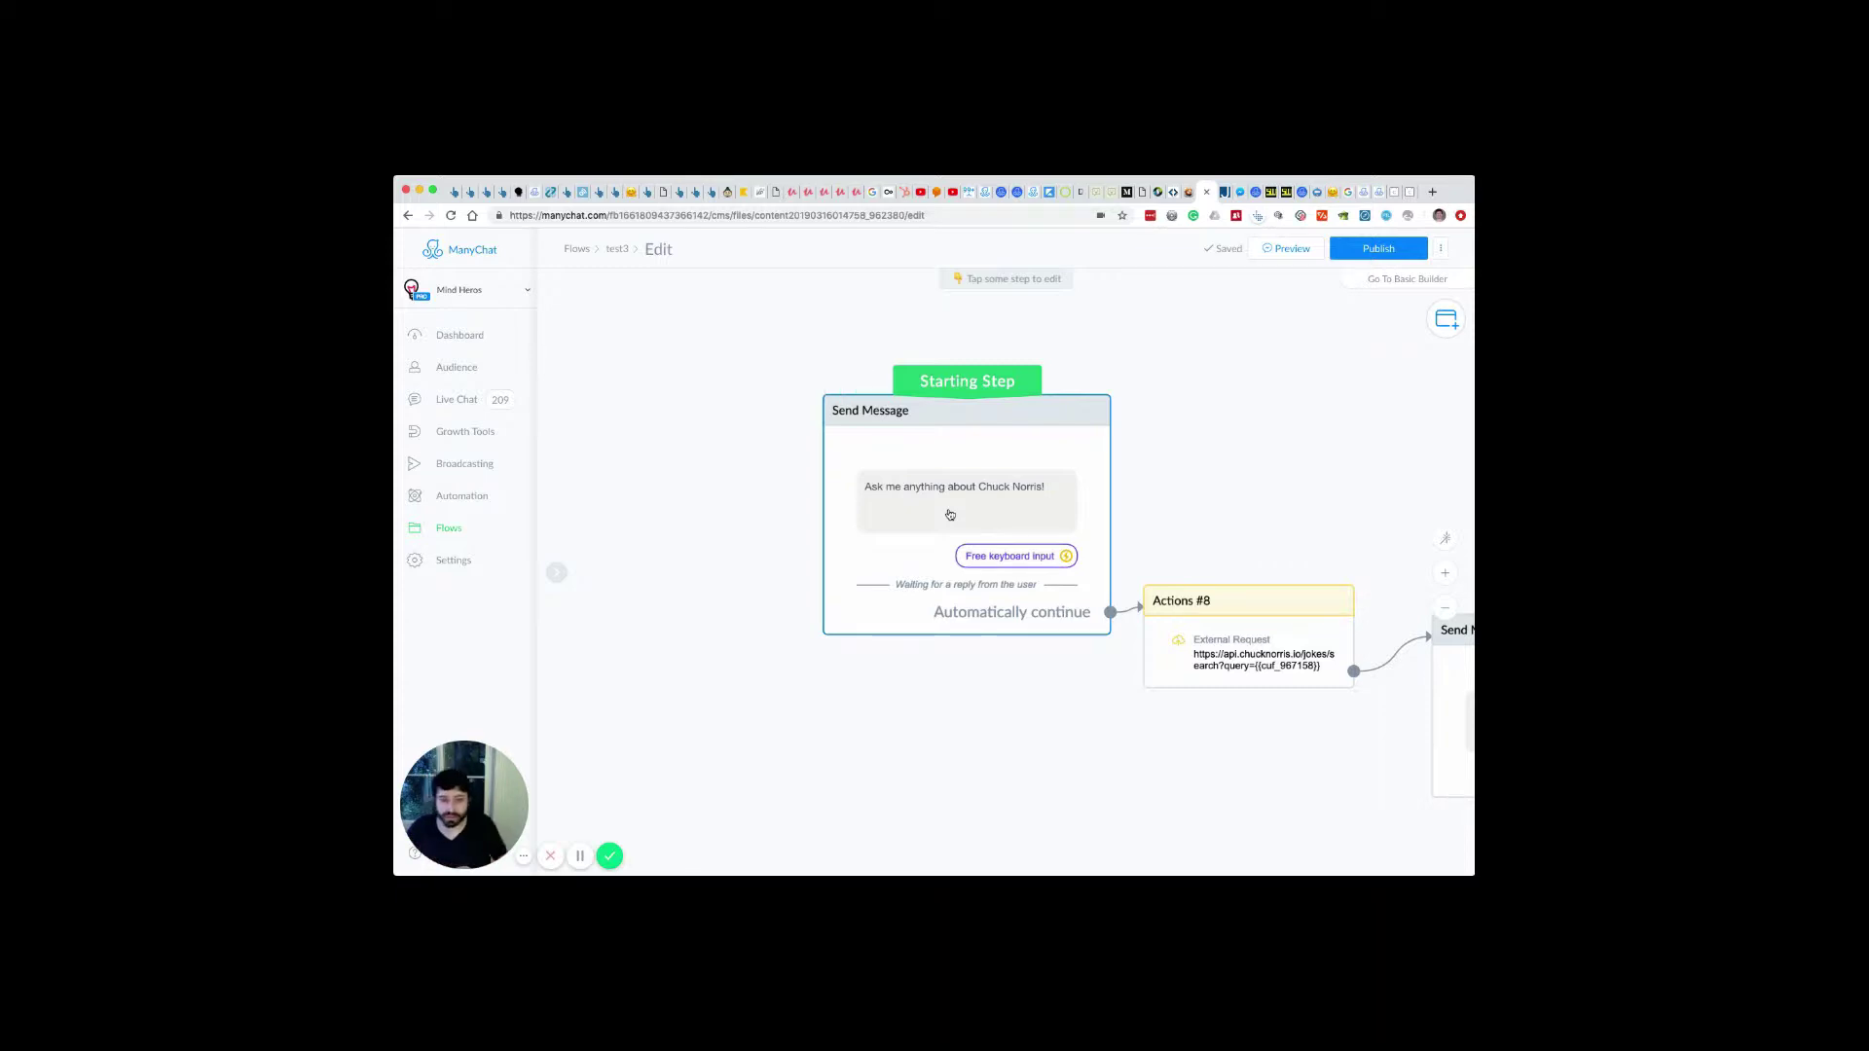
left_click(950, 514)
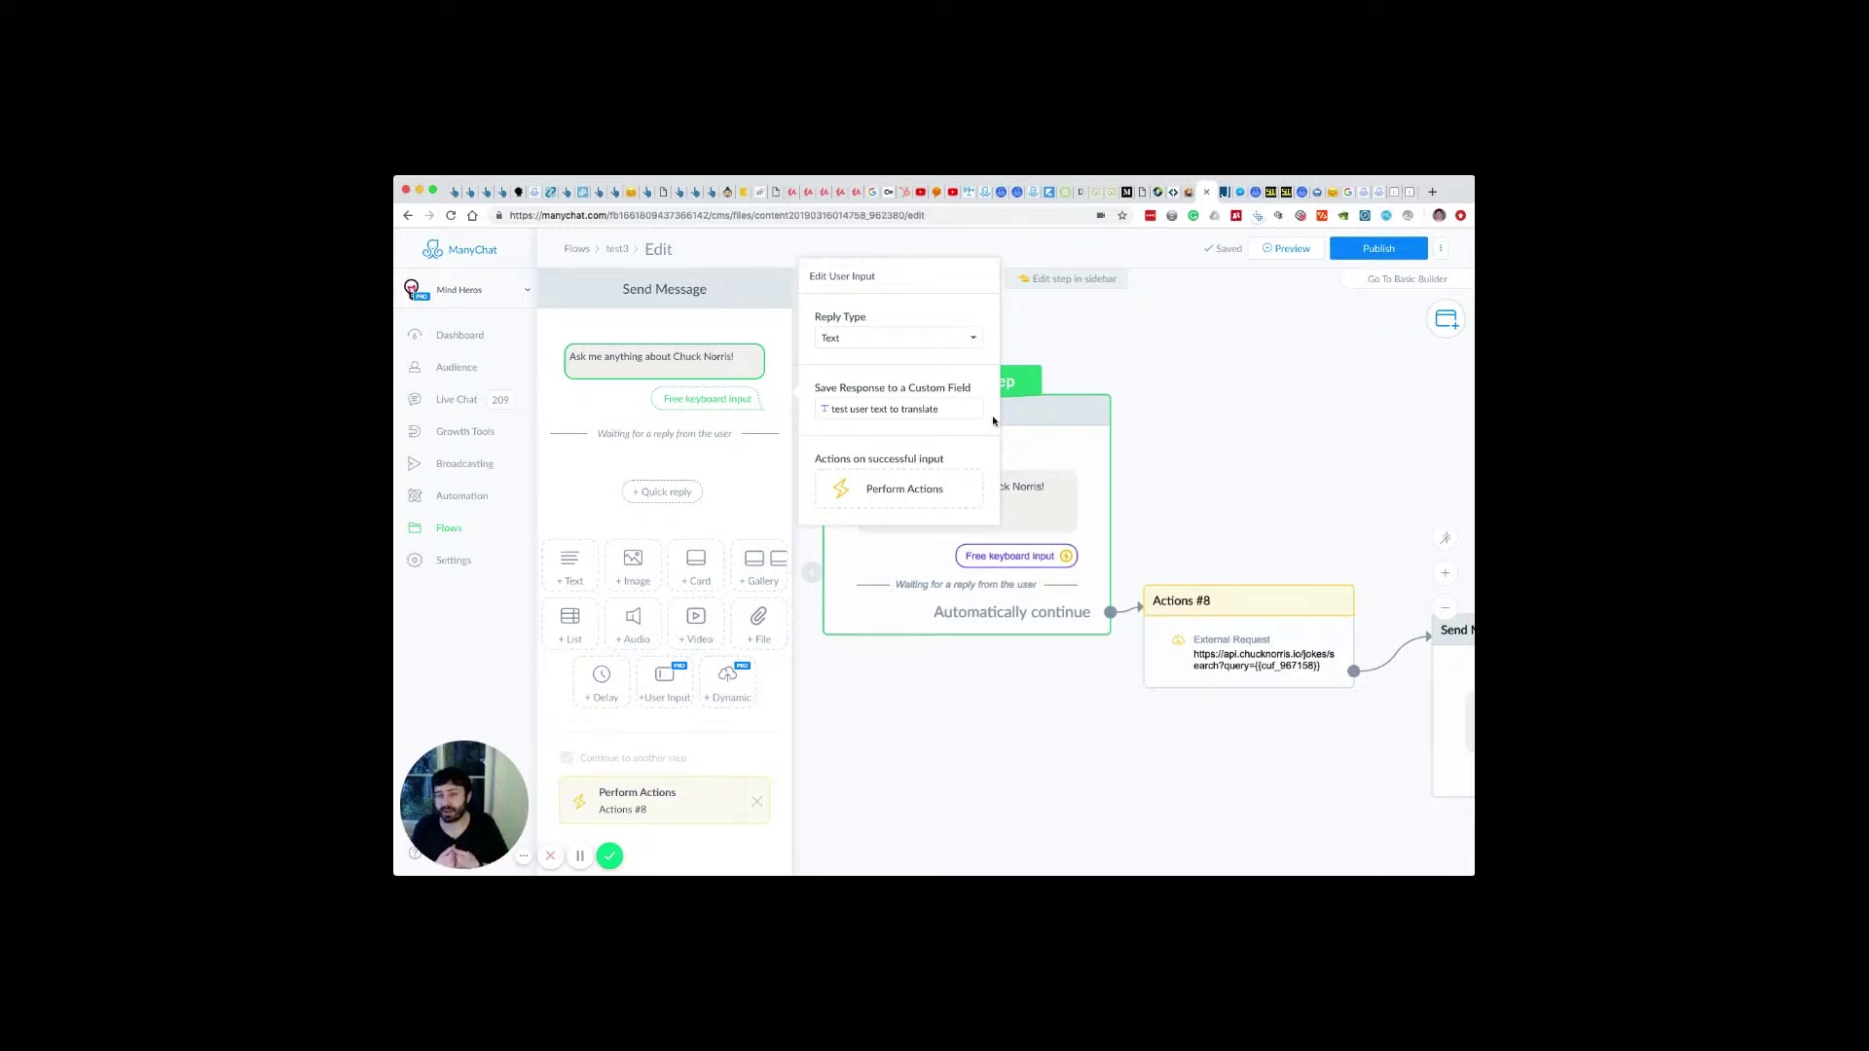
Try adding the Last Text Input variable on a new line of the "Ask me anything about Chuck Norris!" message
left_click(726, 357)
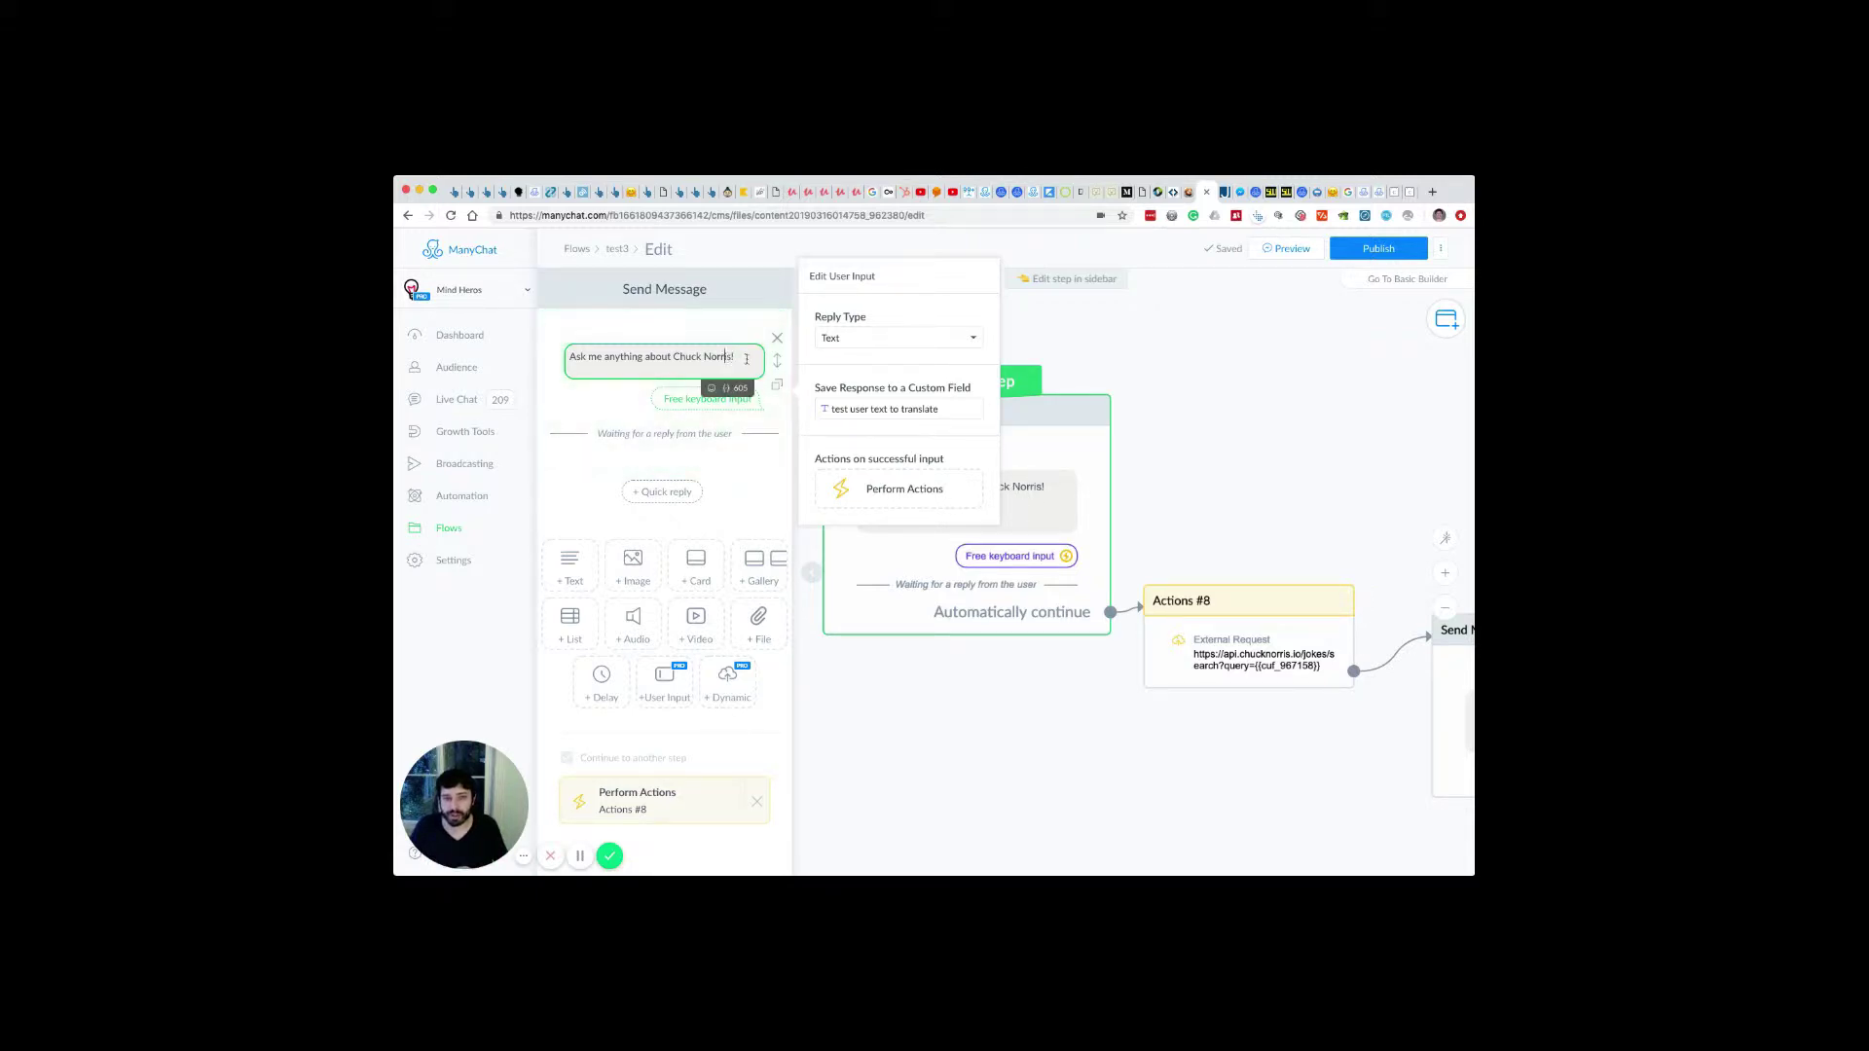
key("Return")
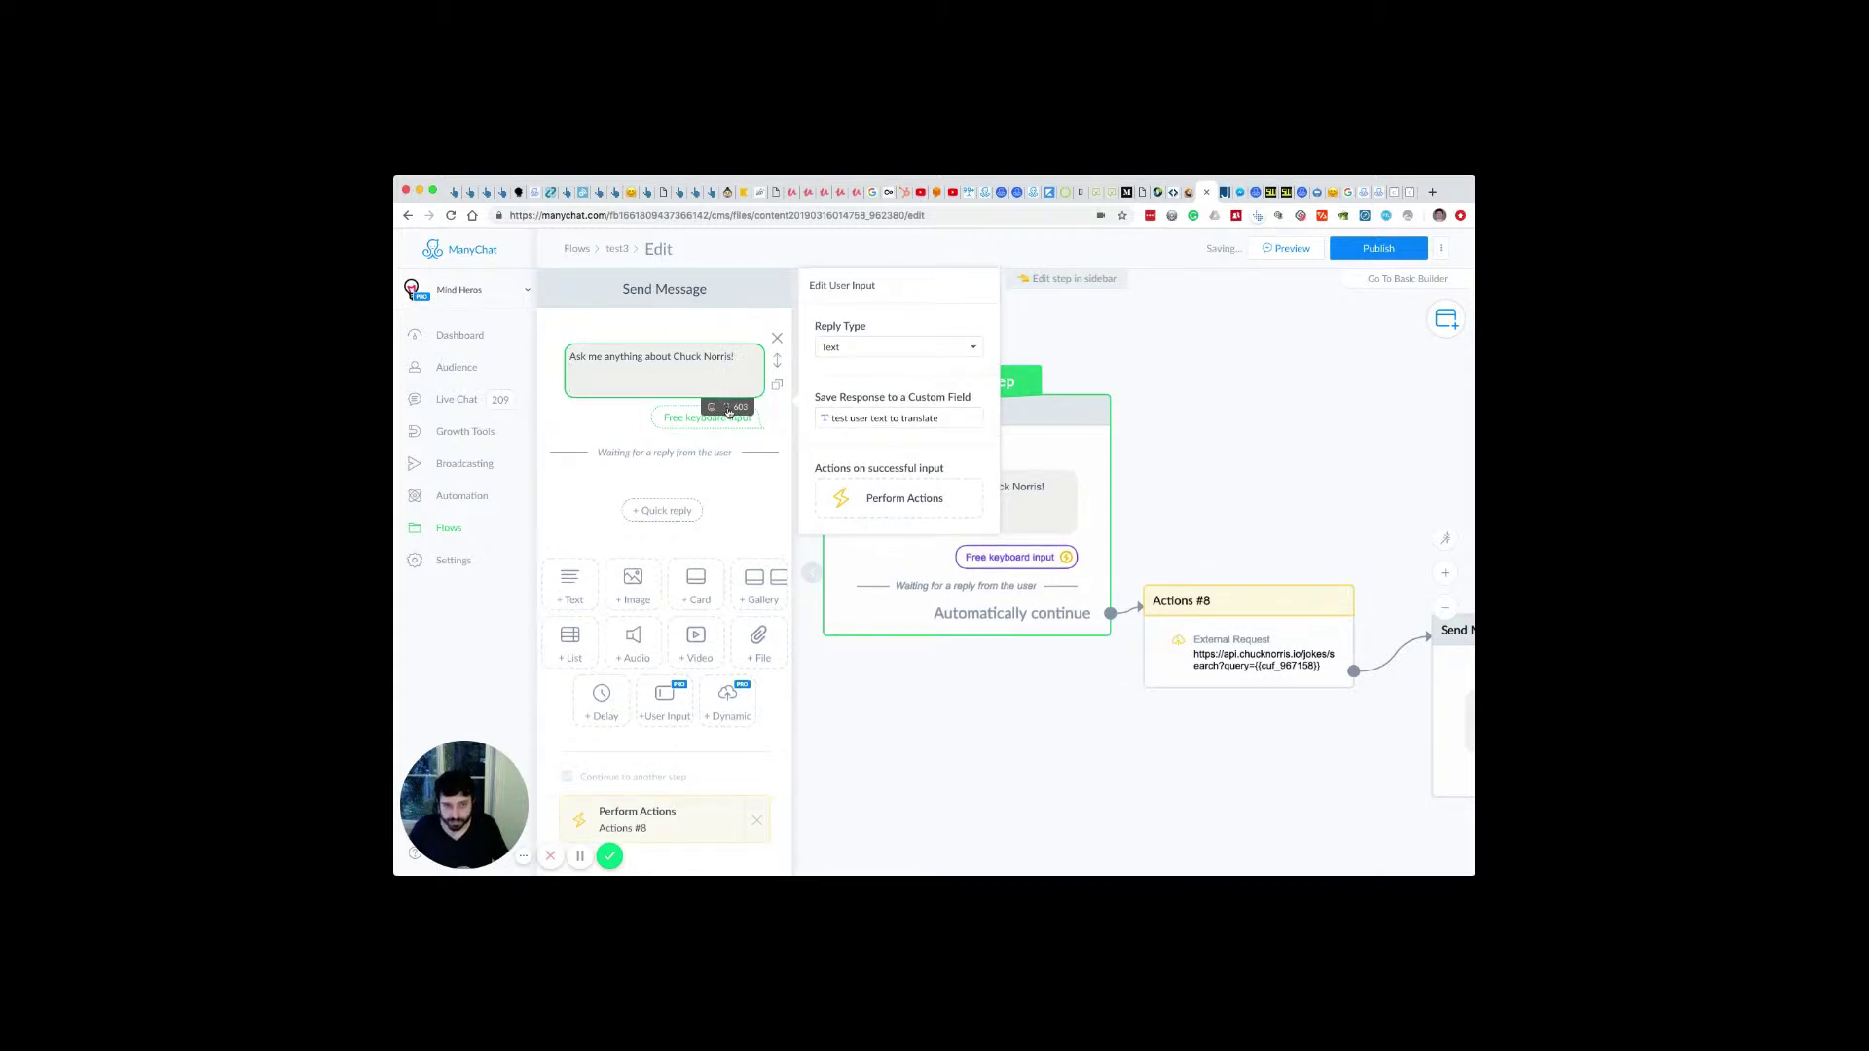
left_click(727, 408)
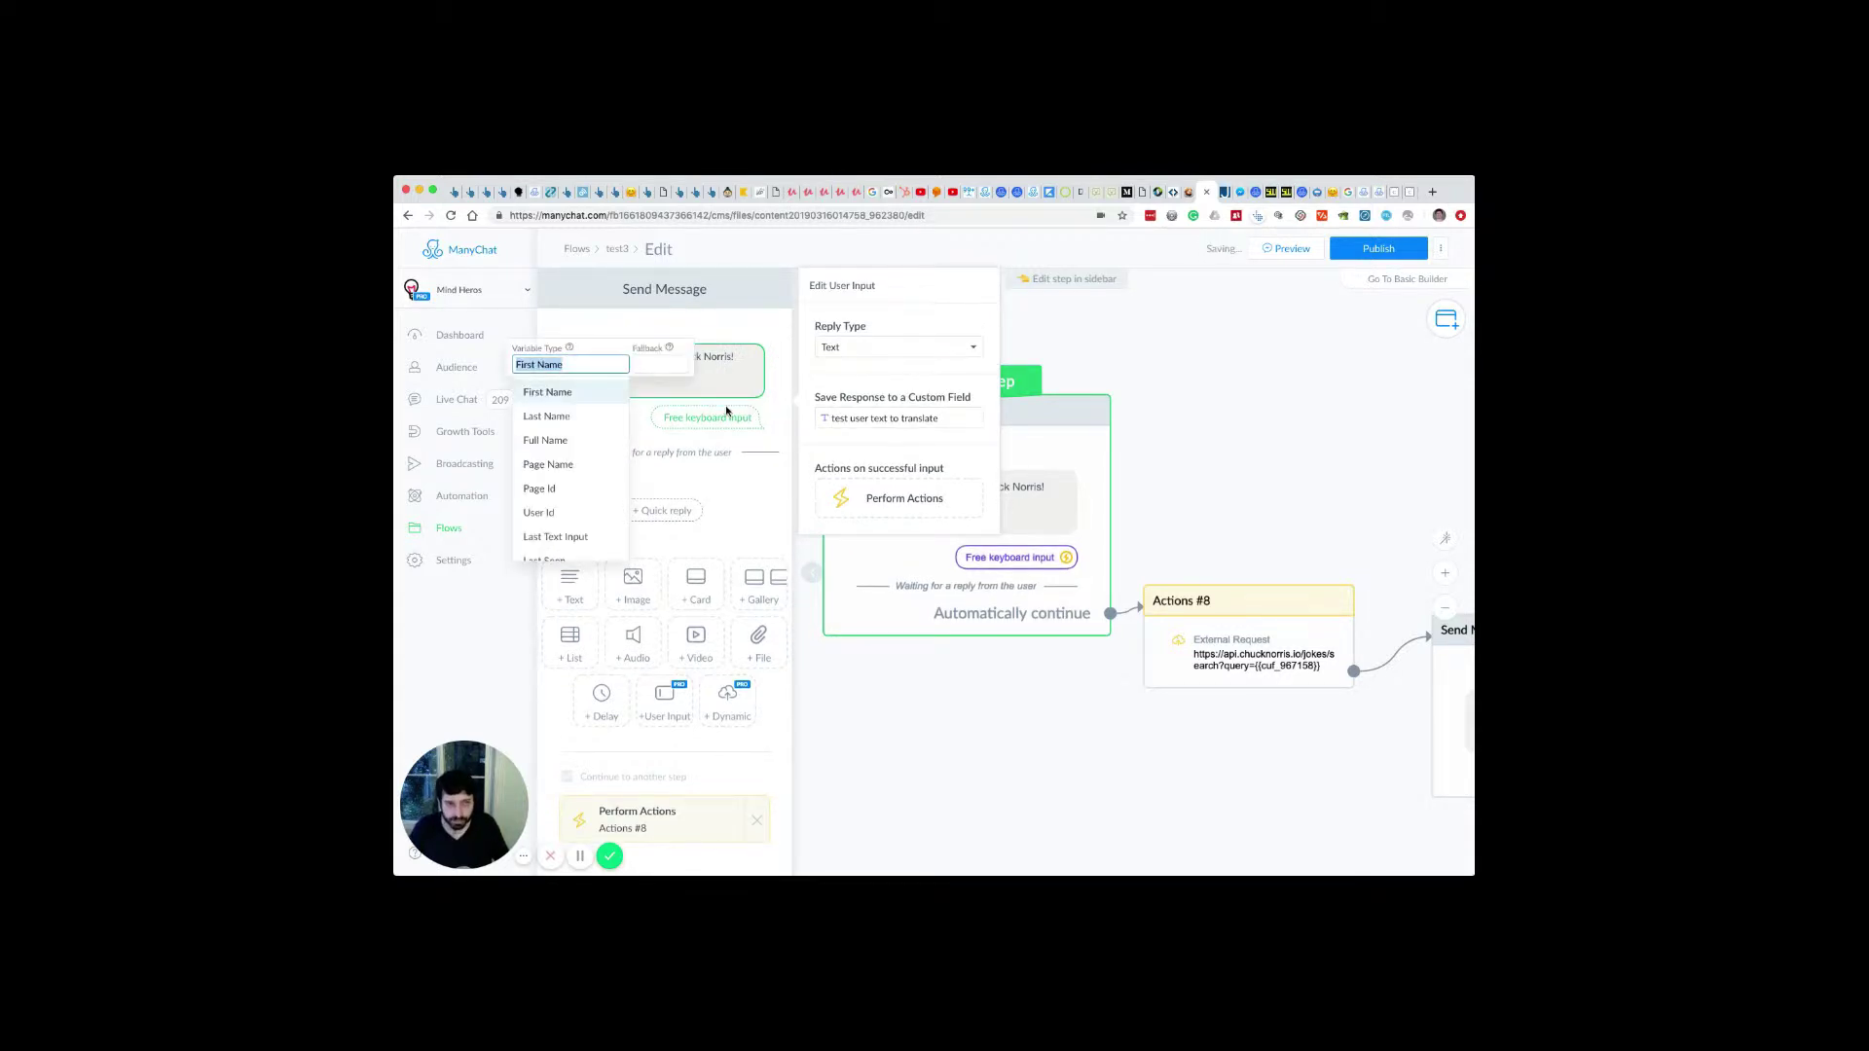
type("las")
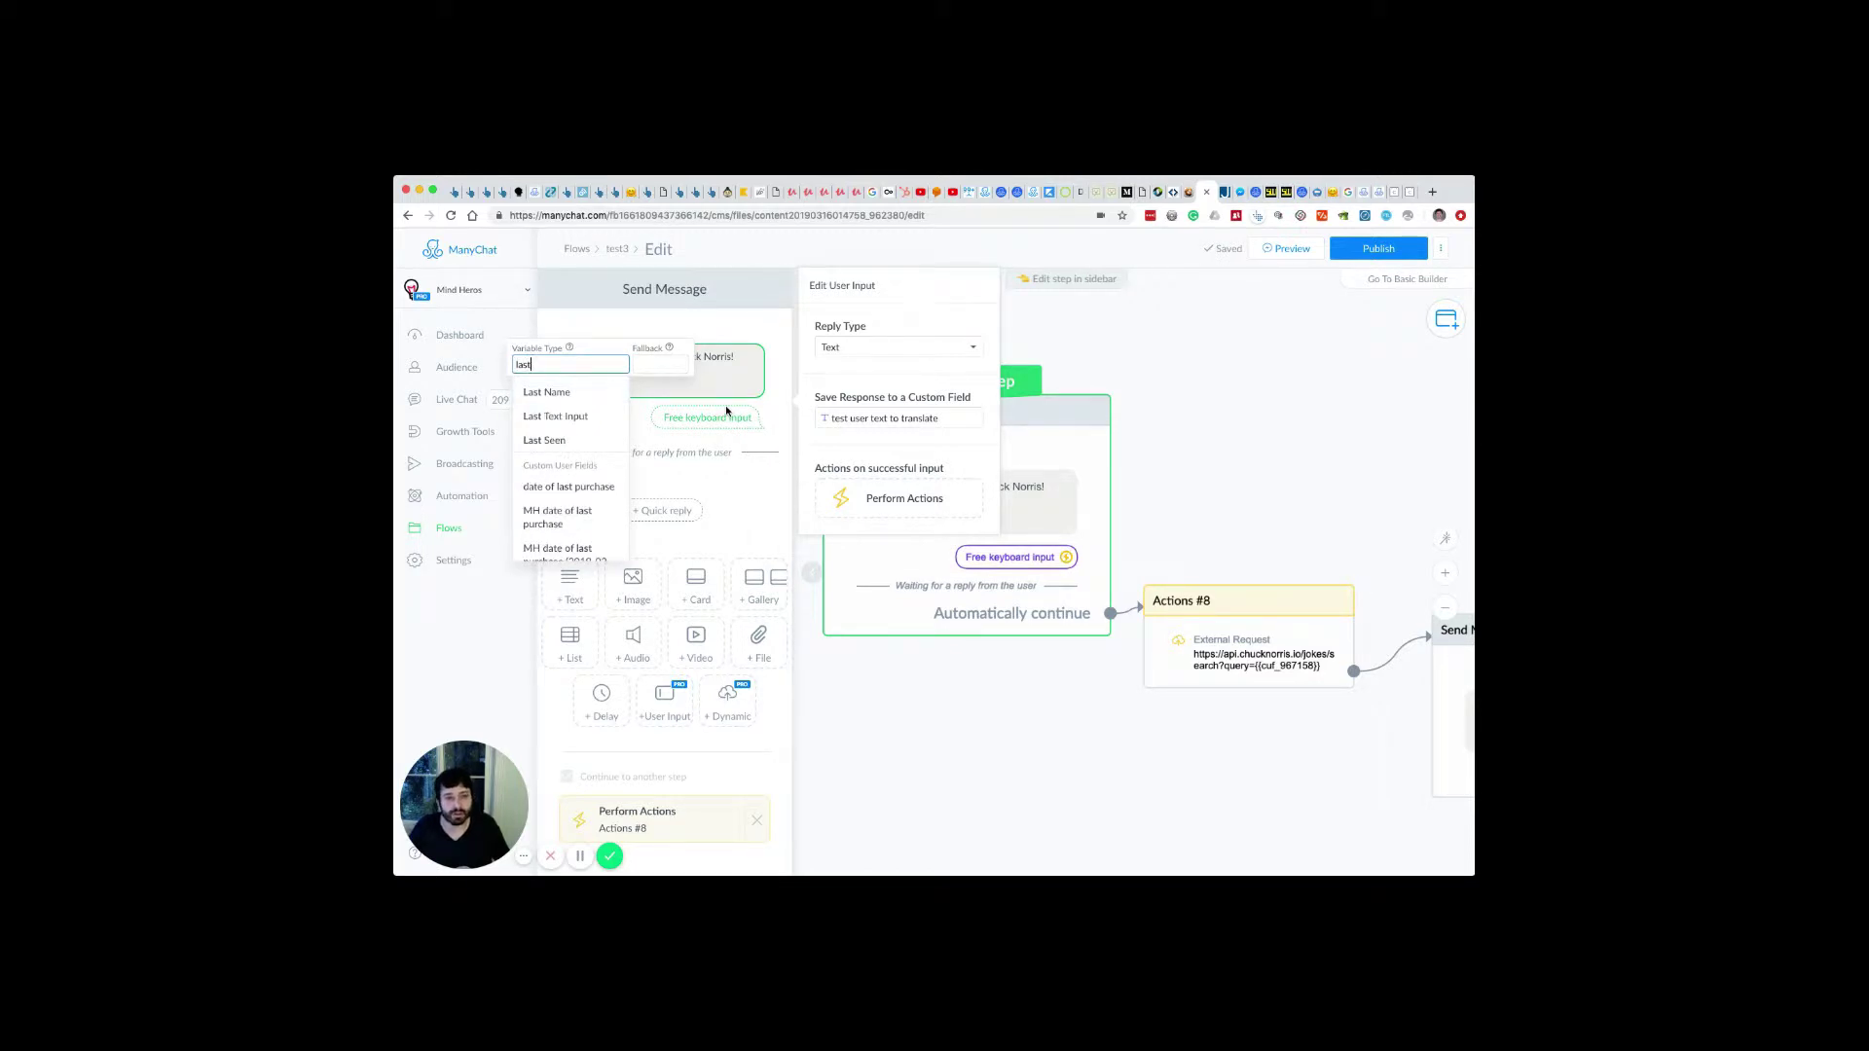
type("t")
left_click(556, 415)
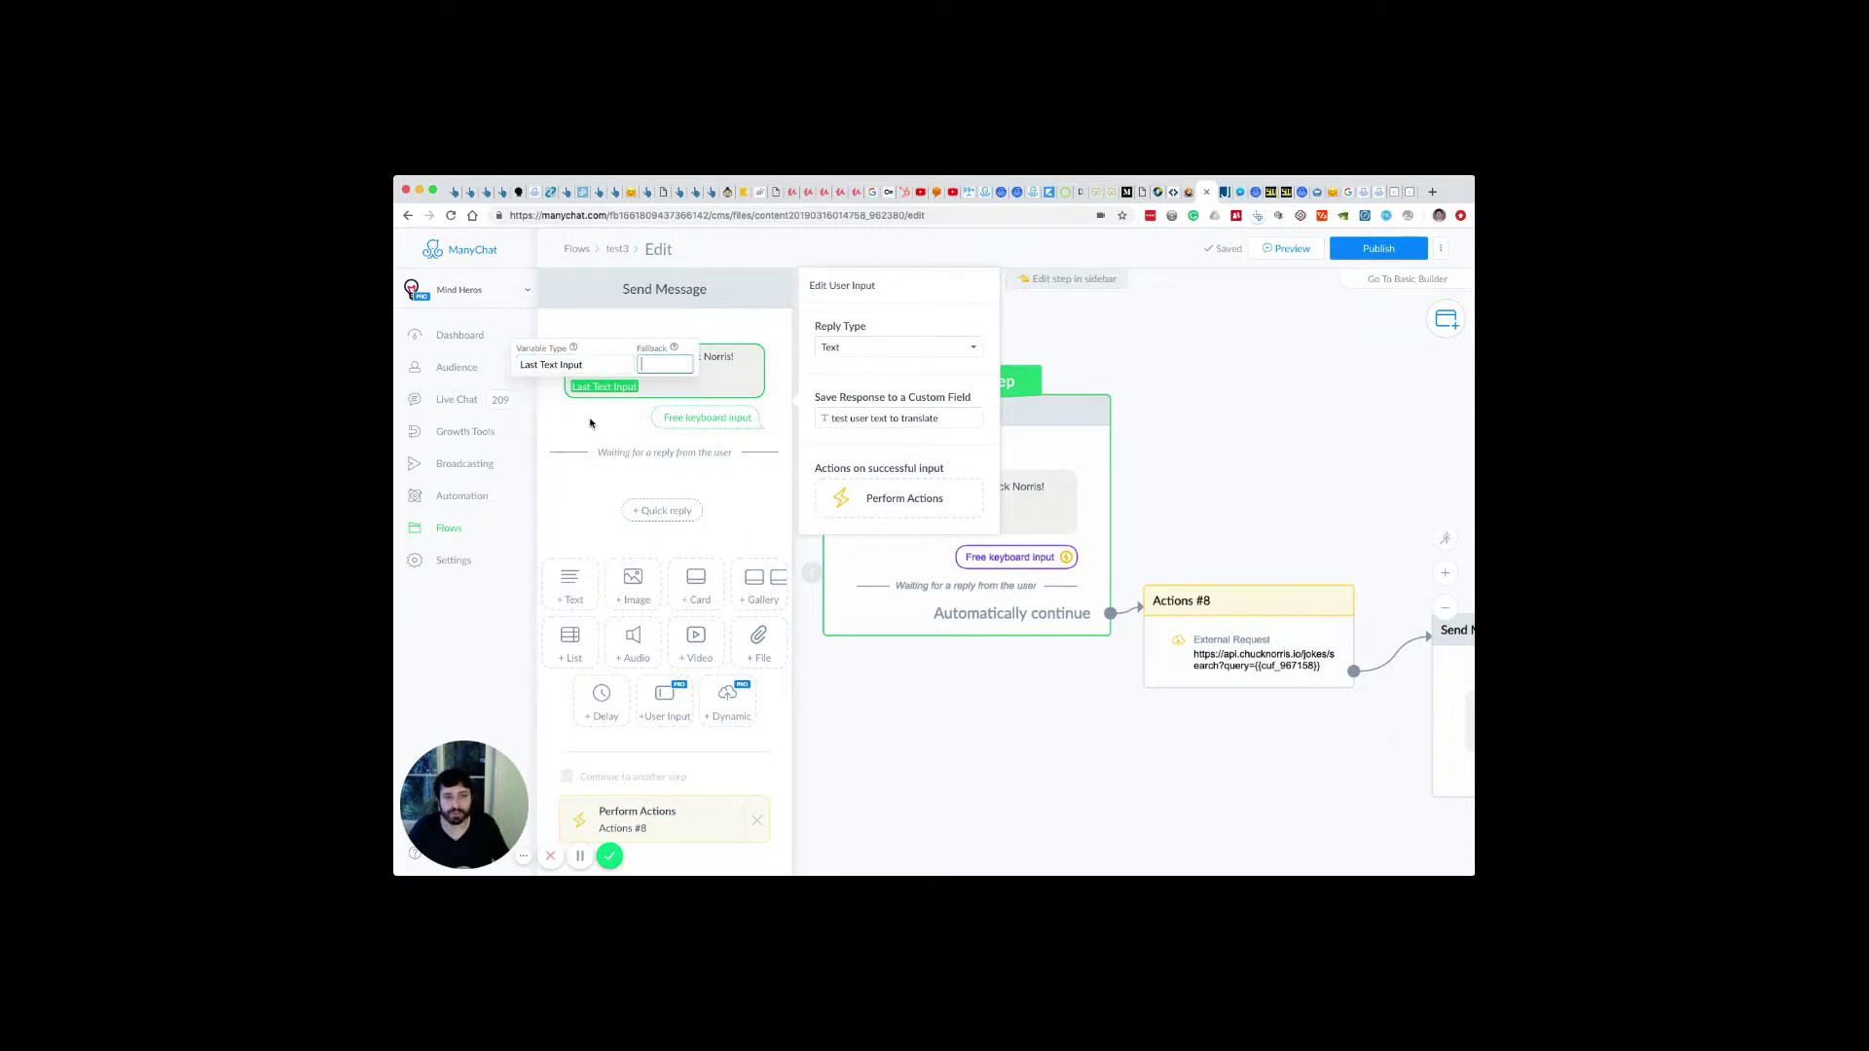
double_click(676, 386)
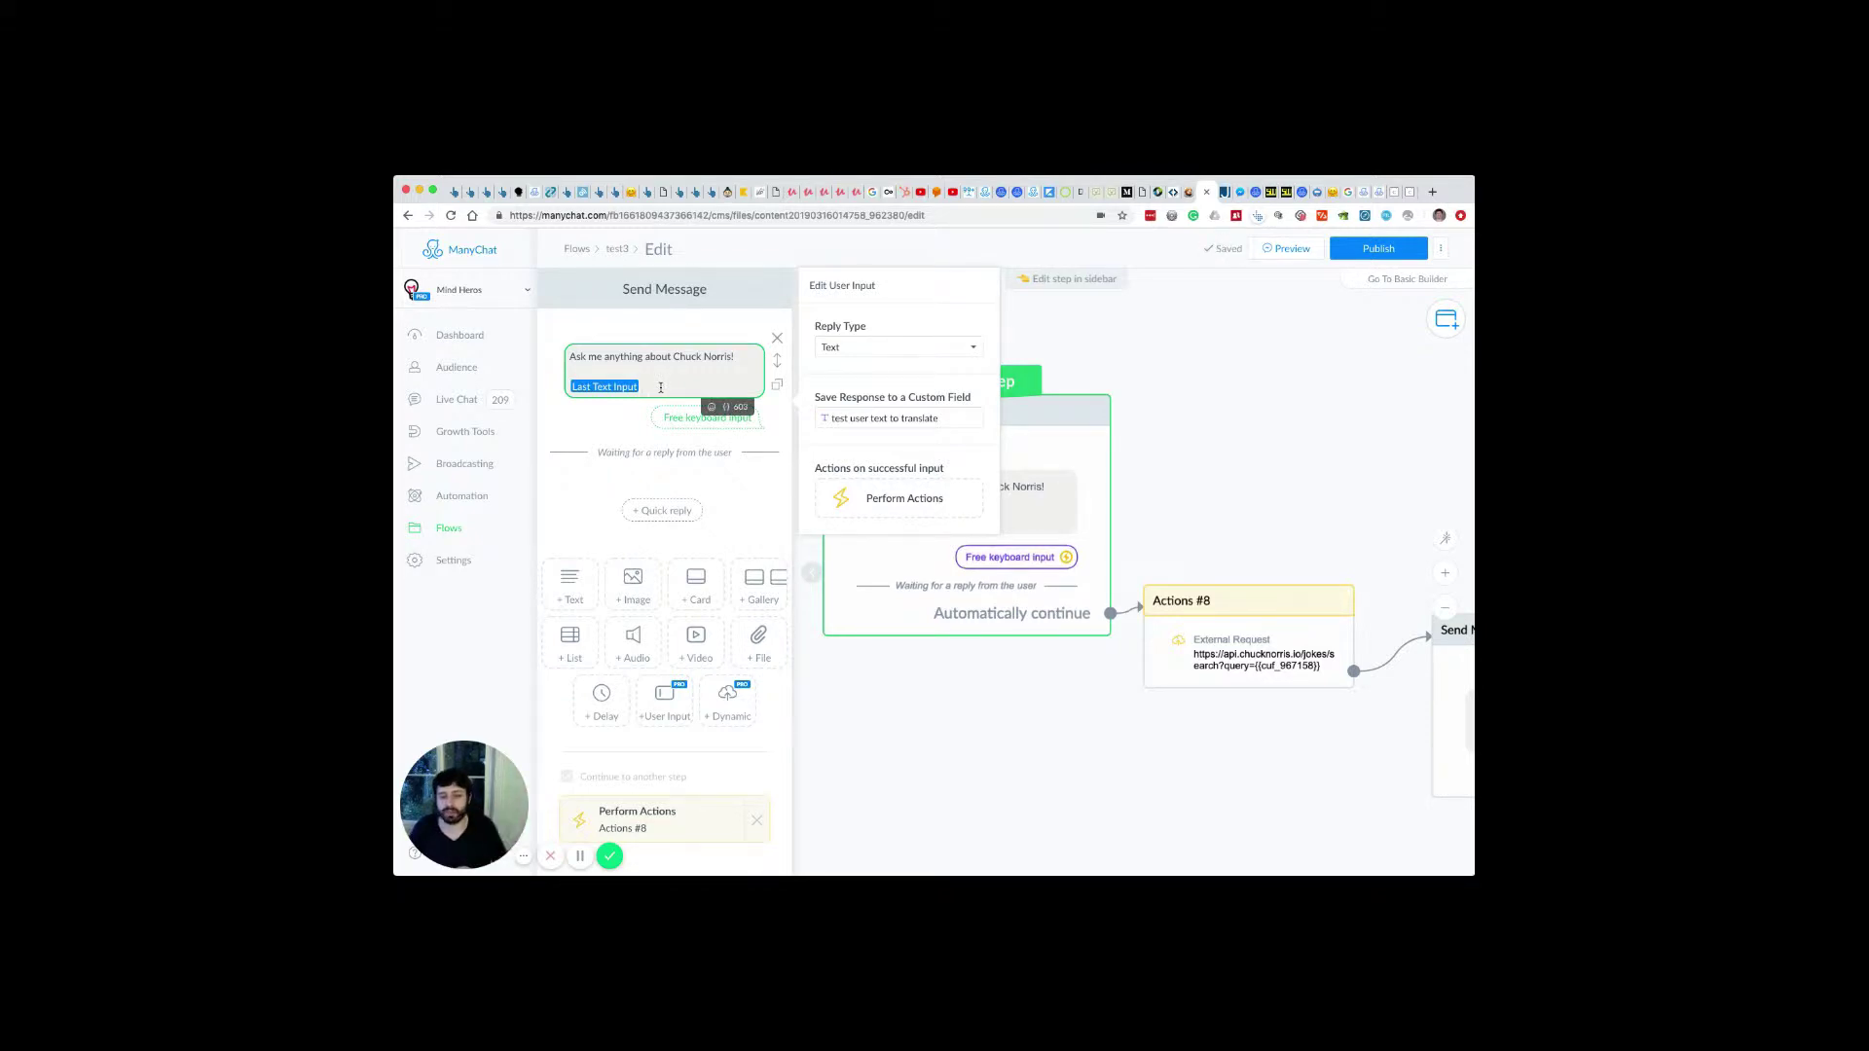
key("BackSpace")
key("BackSpace")
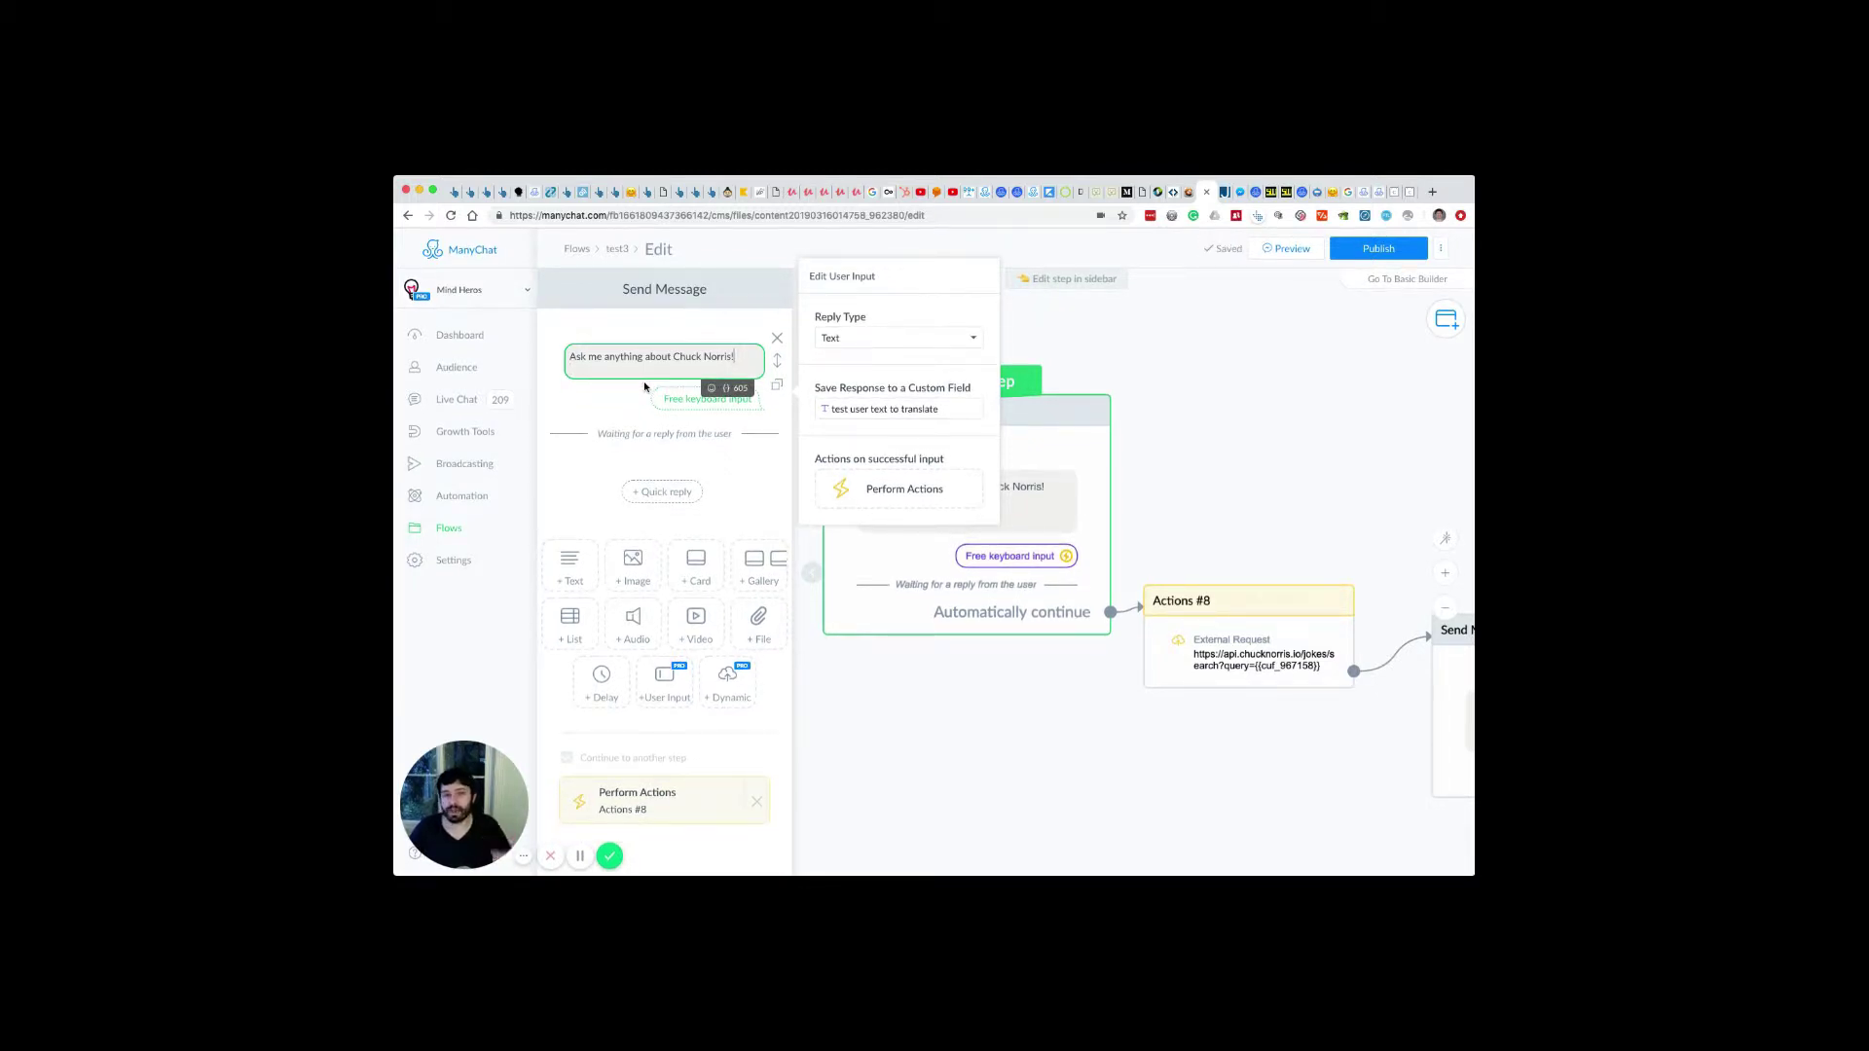
Open the external request in Actions #8 and compare its URL with the free text search endpoint on the API page
left_click(1265, 405)
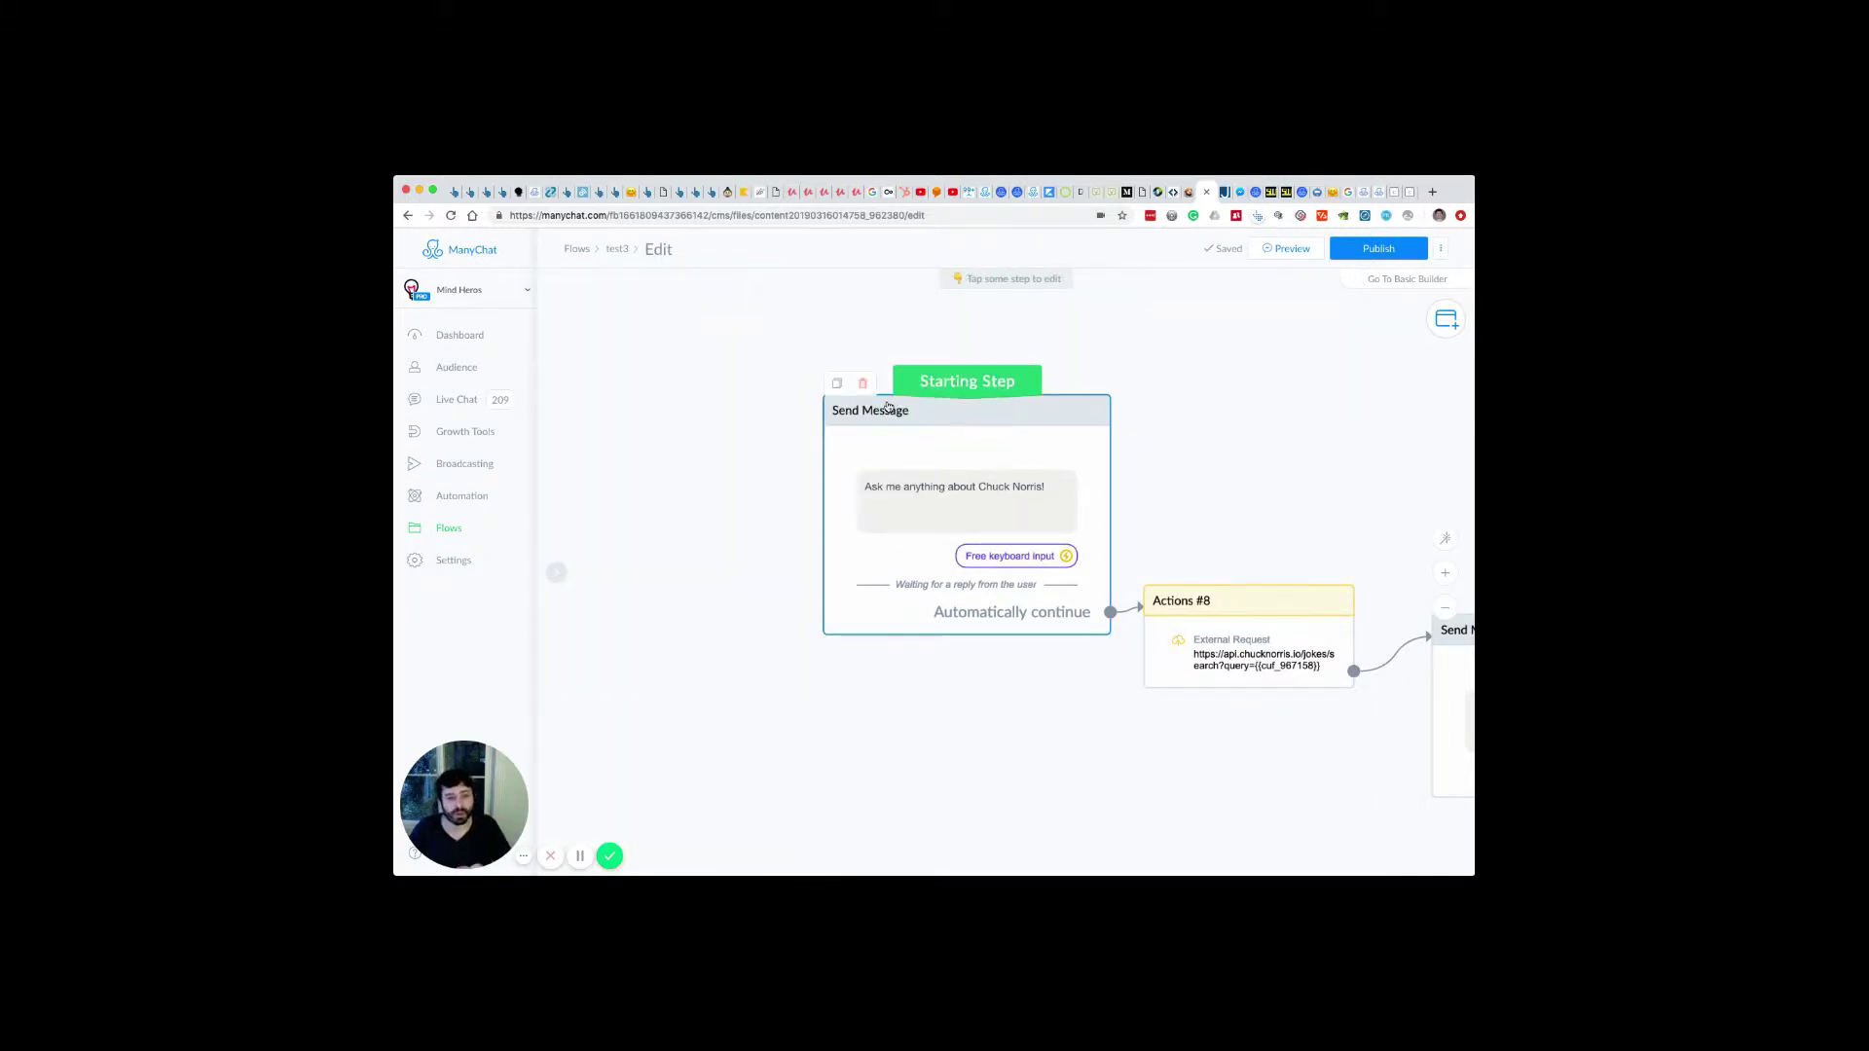
left_click(1211, 667)
left_click(666, 385)
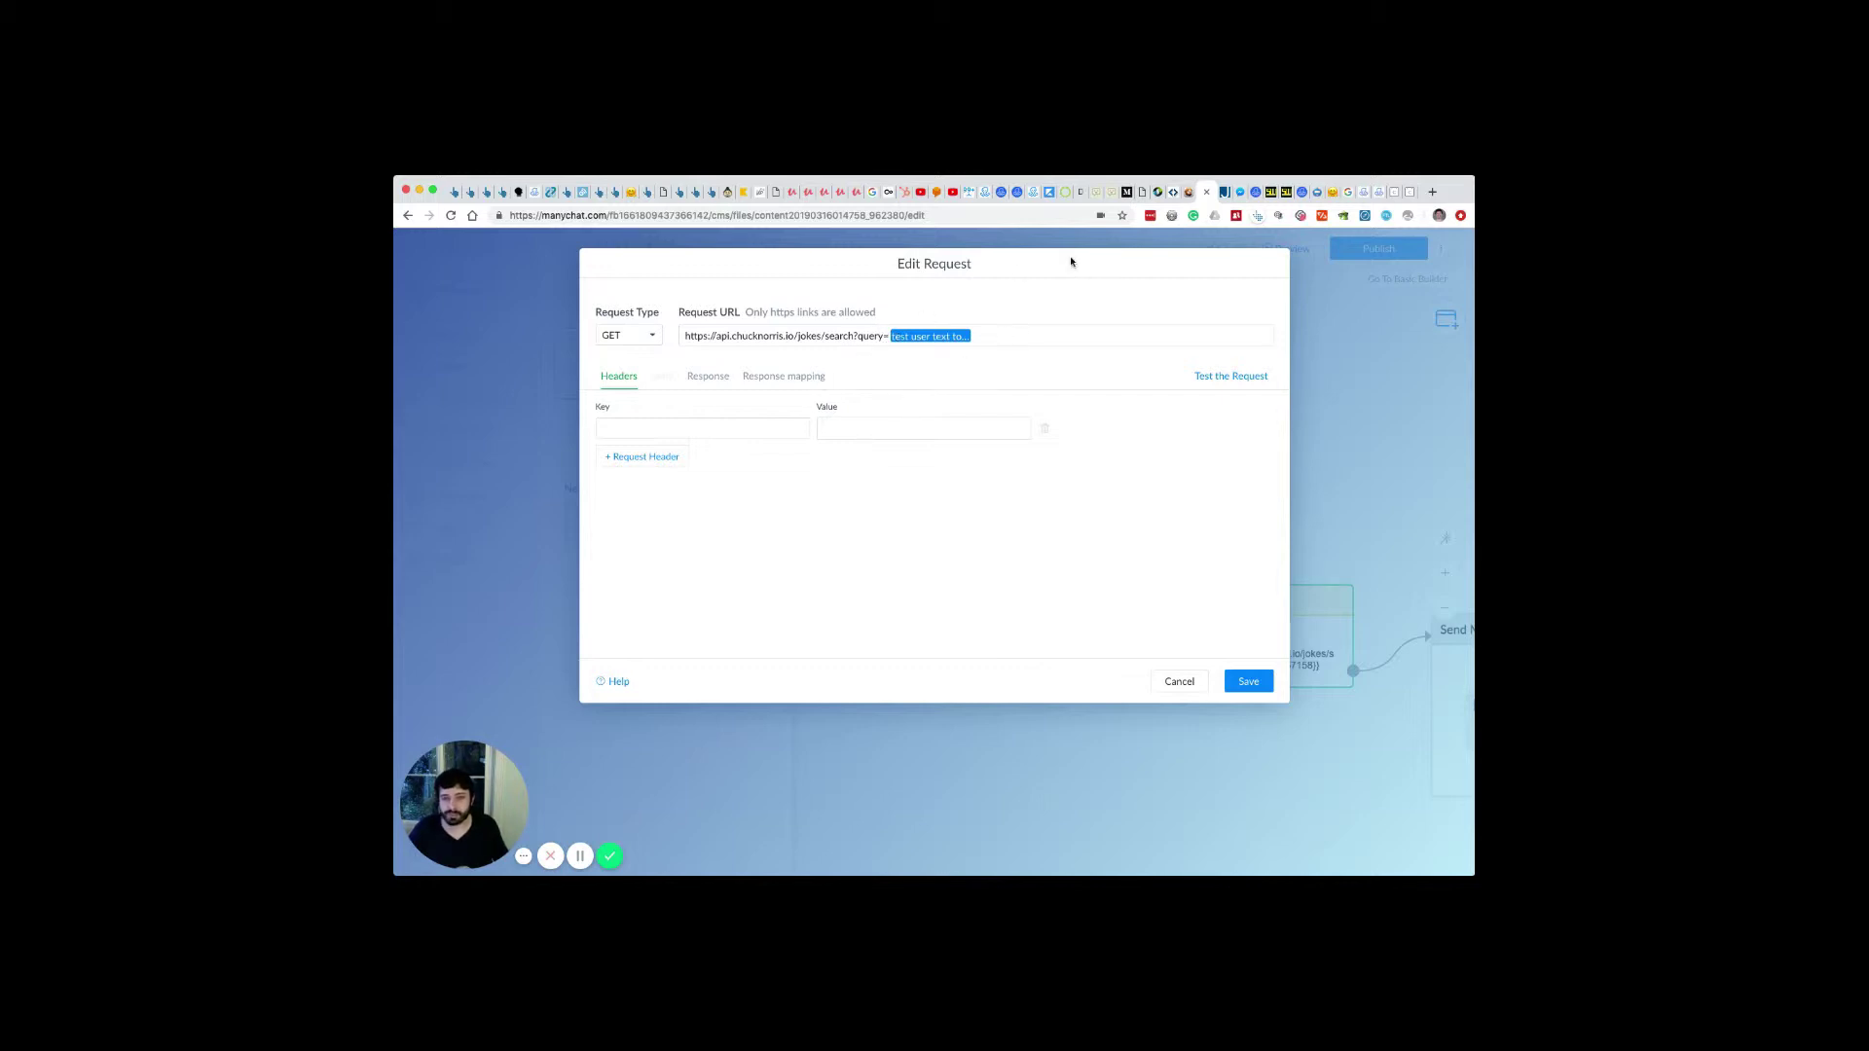
key("ctrl+shift+Tab")
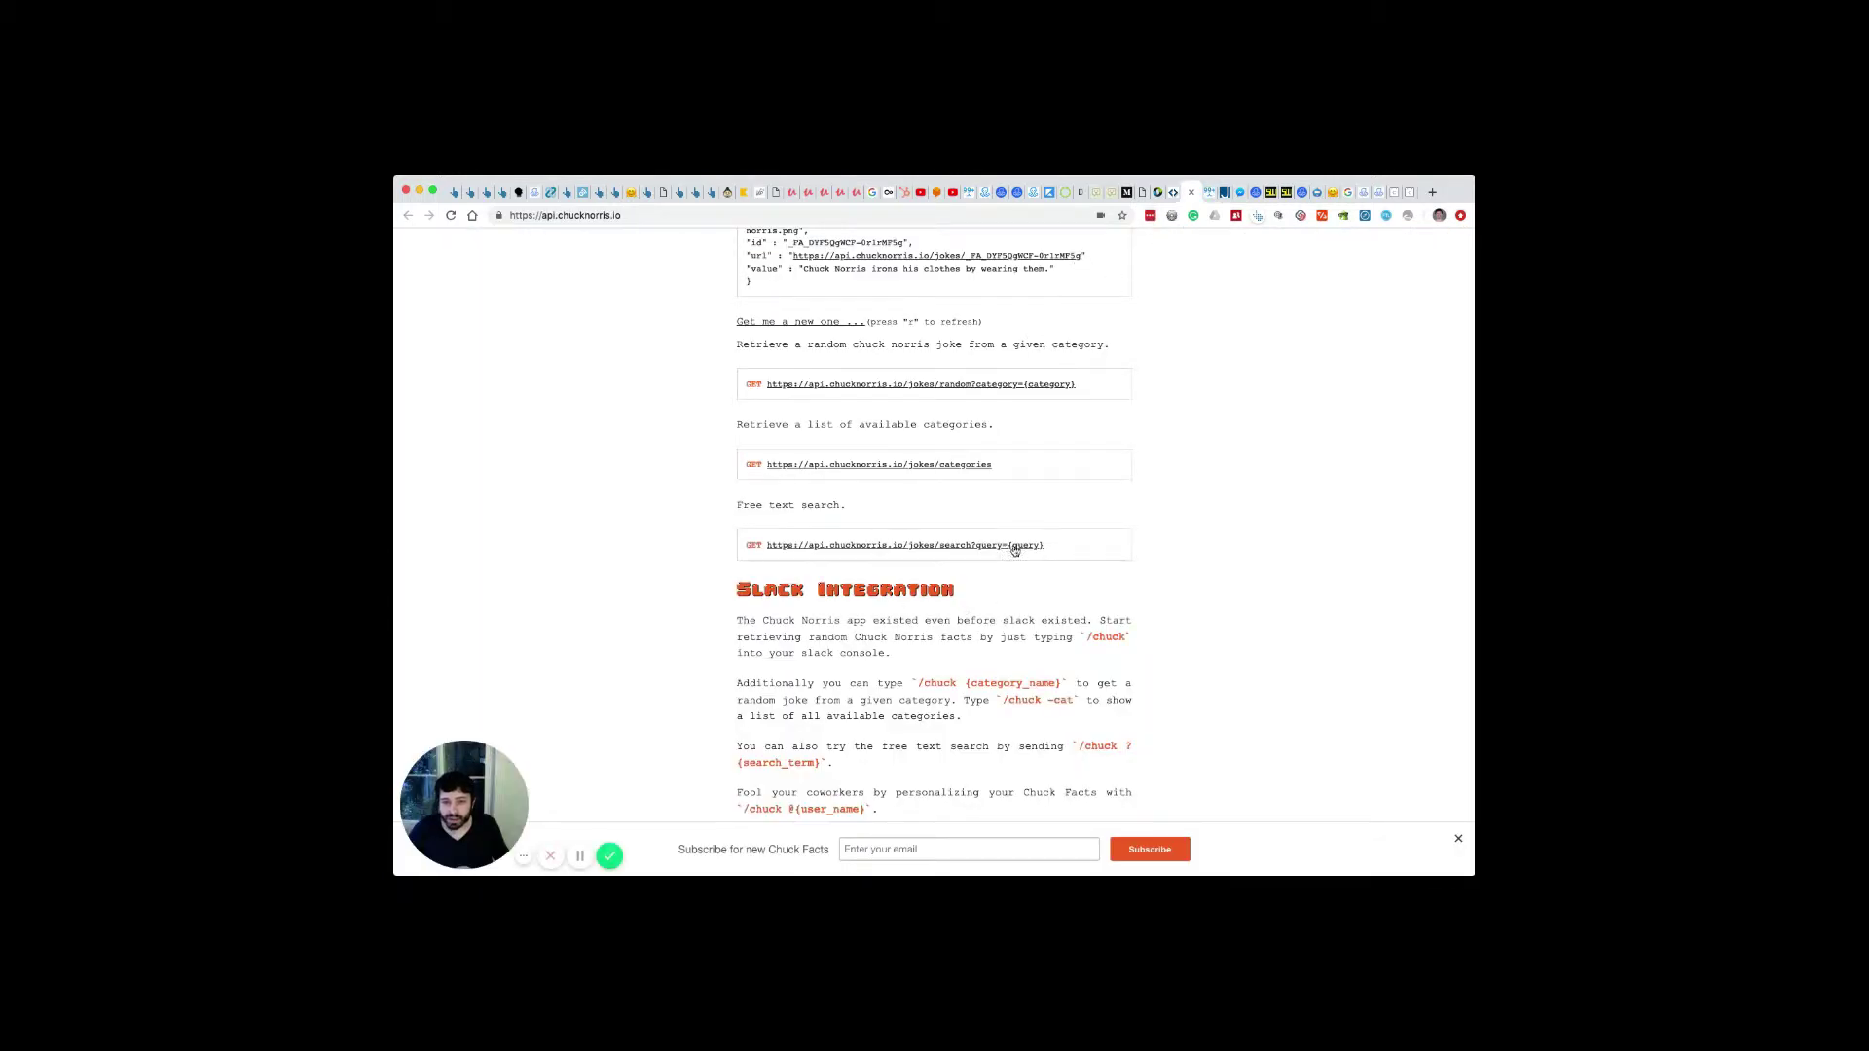
key("ctrl+Tab")
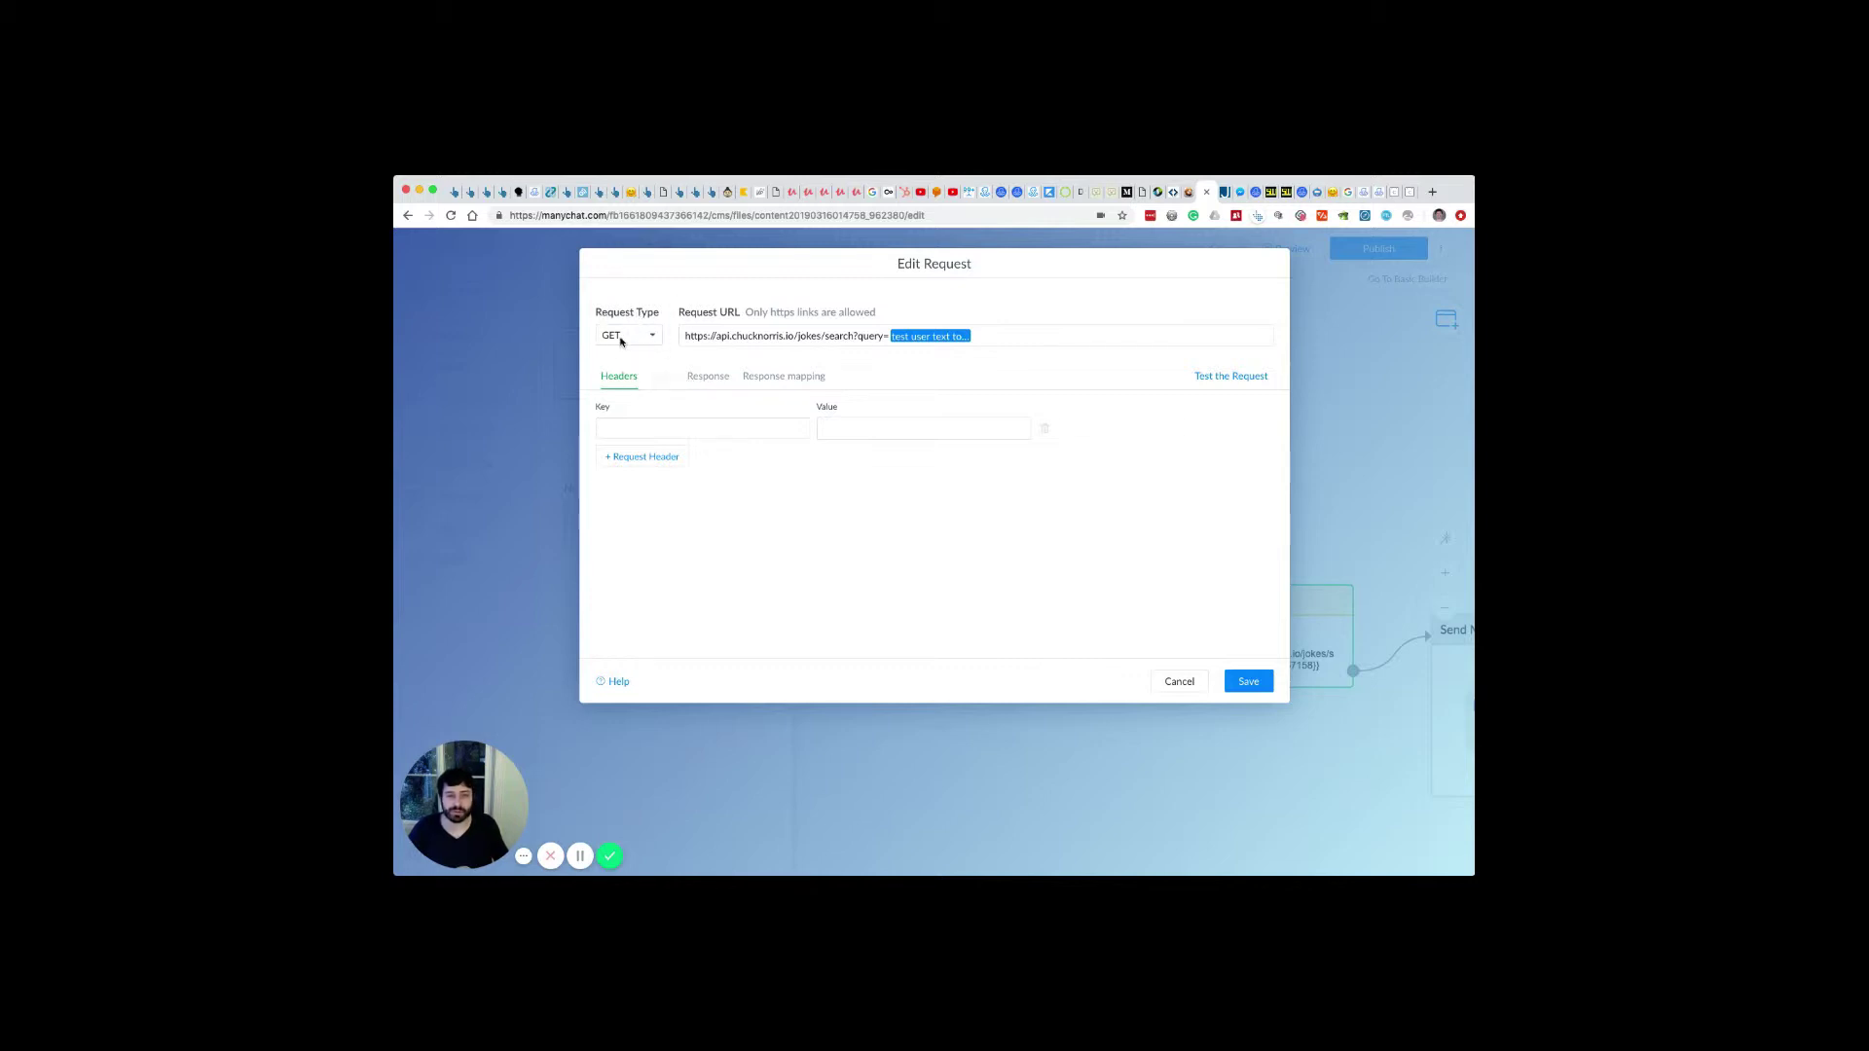
Test the external request and examine its response status and response body
left_click(717, 387)
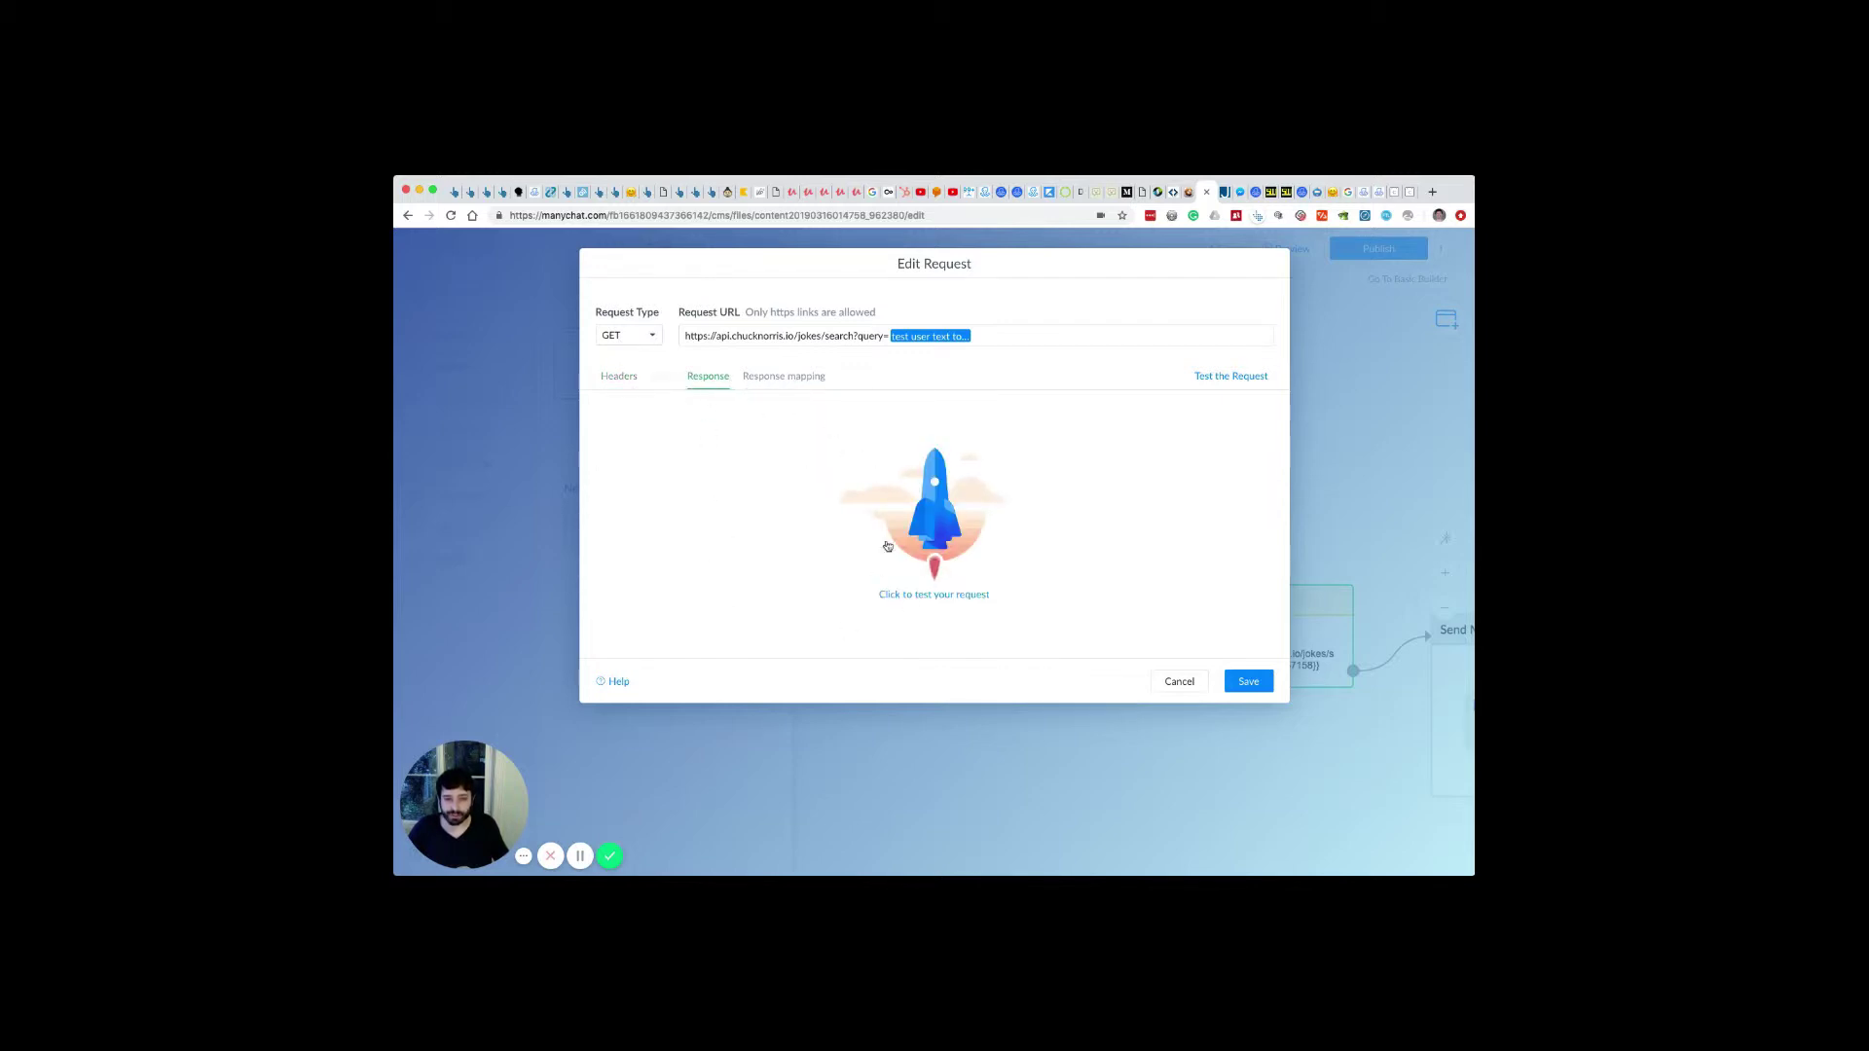
left_click(927, 597)
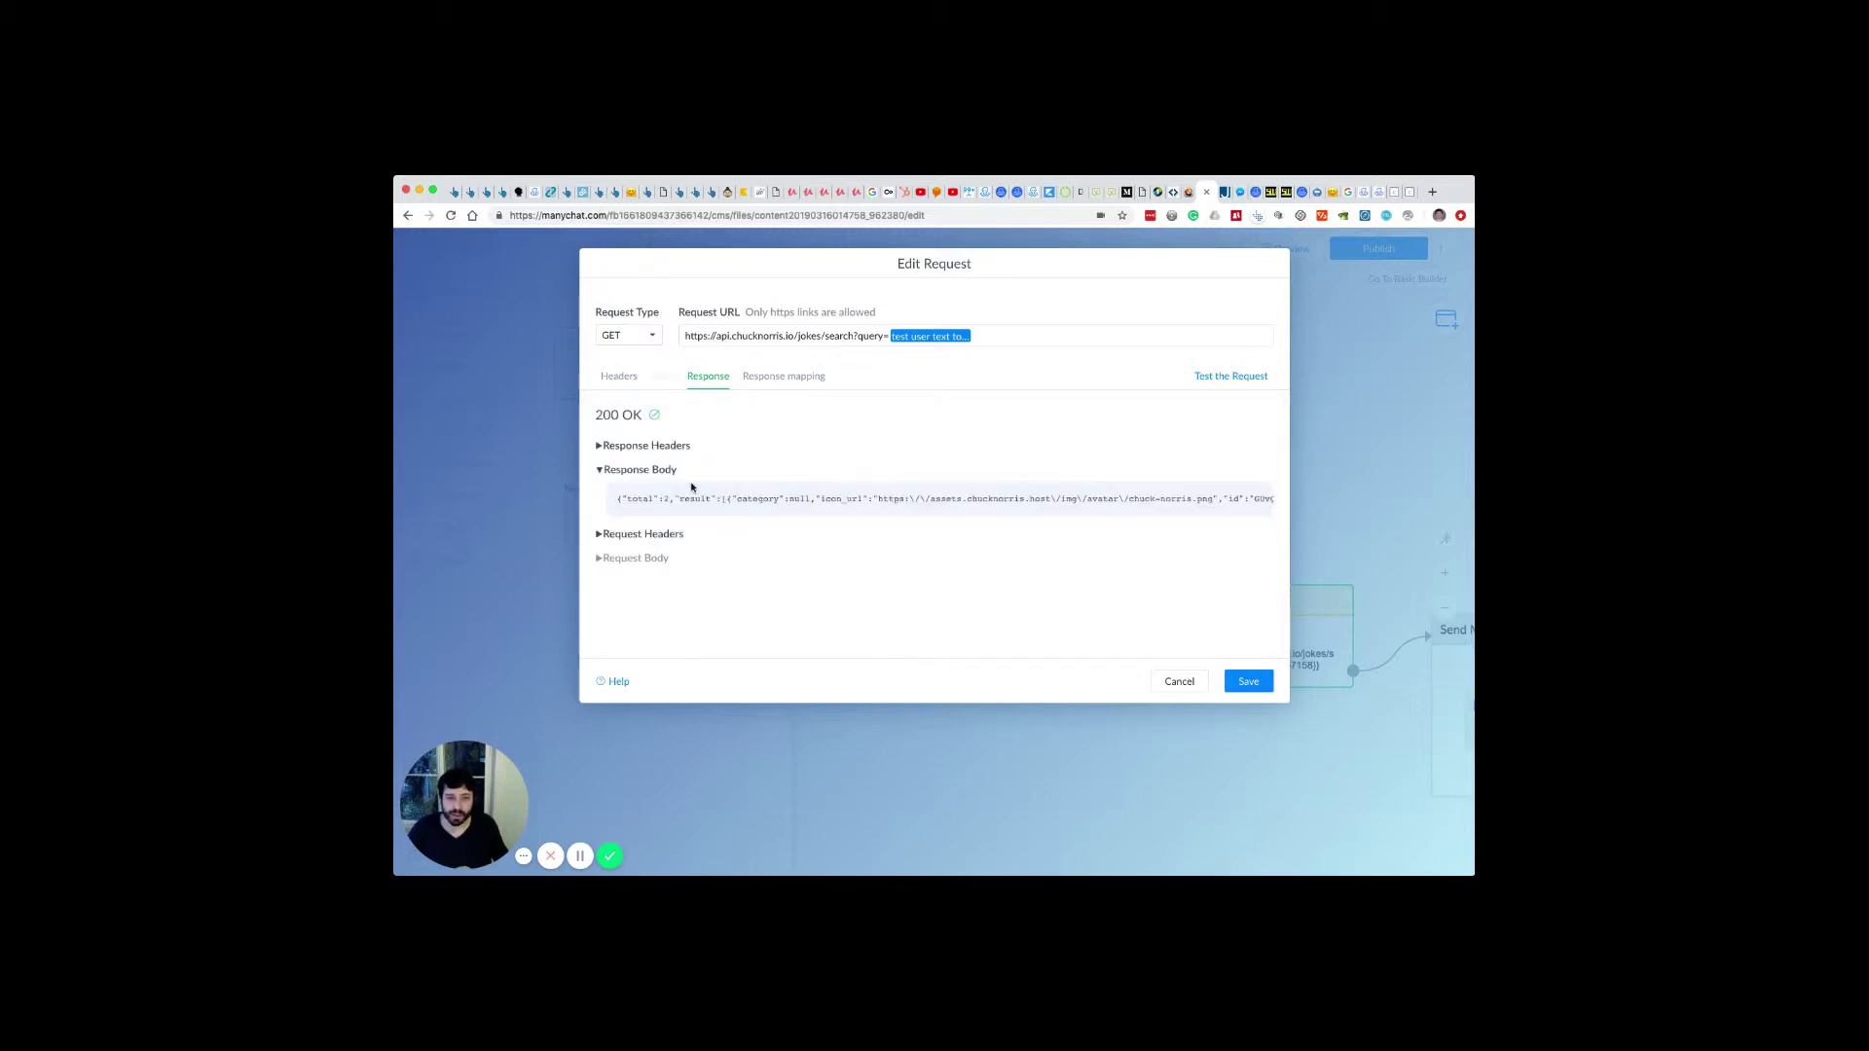
left_click_drag(604, 415, 658, 420)
left_click(682, 425)
left_click_drag(646, 498, 1093, 526)
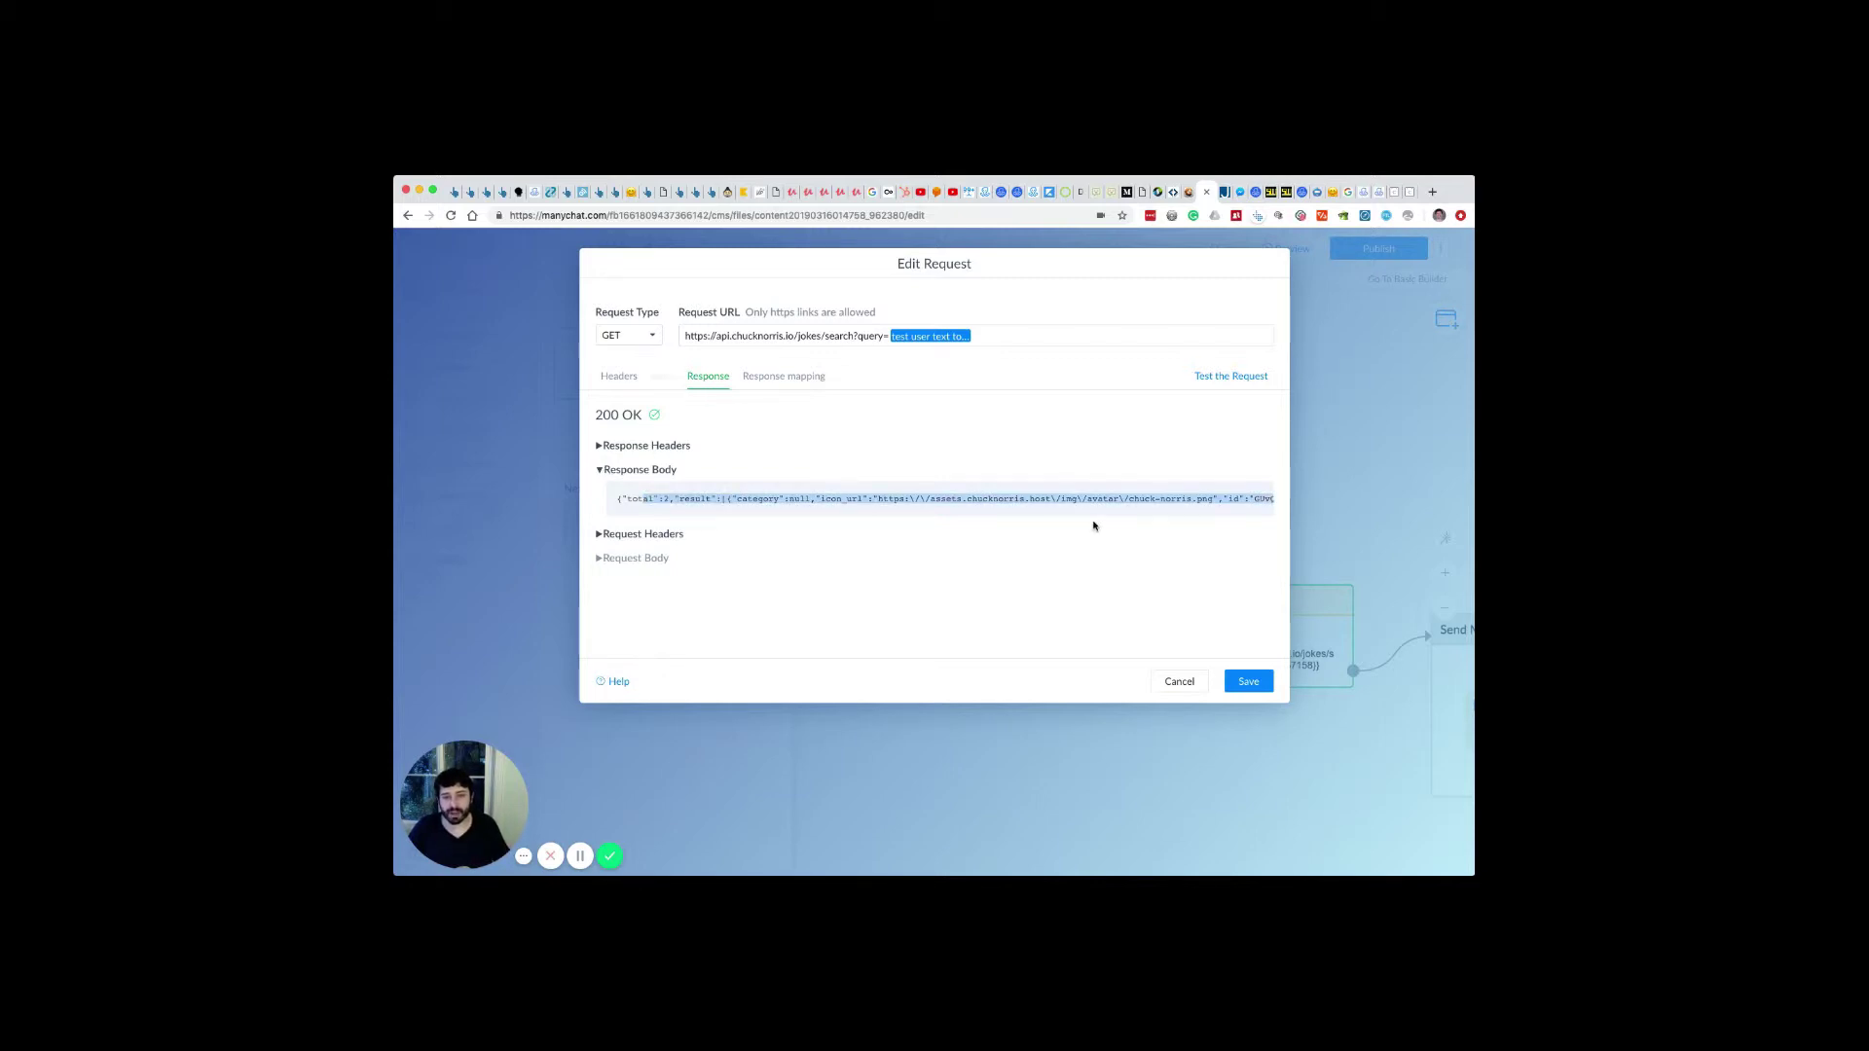
View the request's response mapping, and clear the existing JSON from the editor in JSON Path Finder
left_click(806, 384)
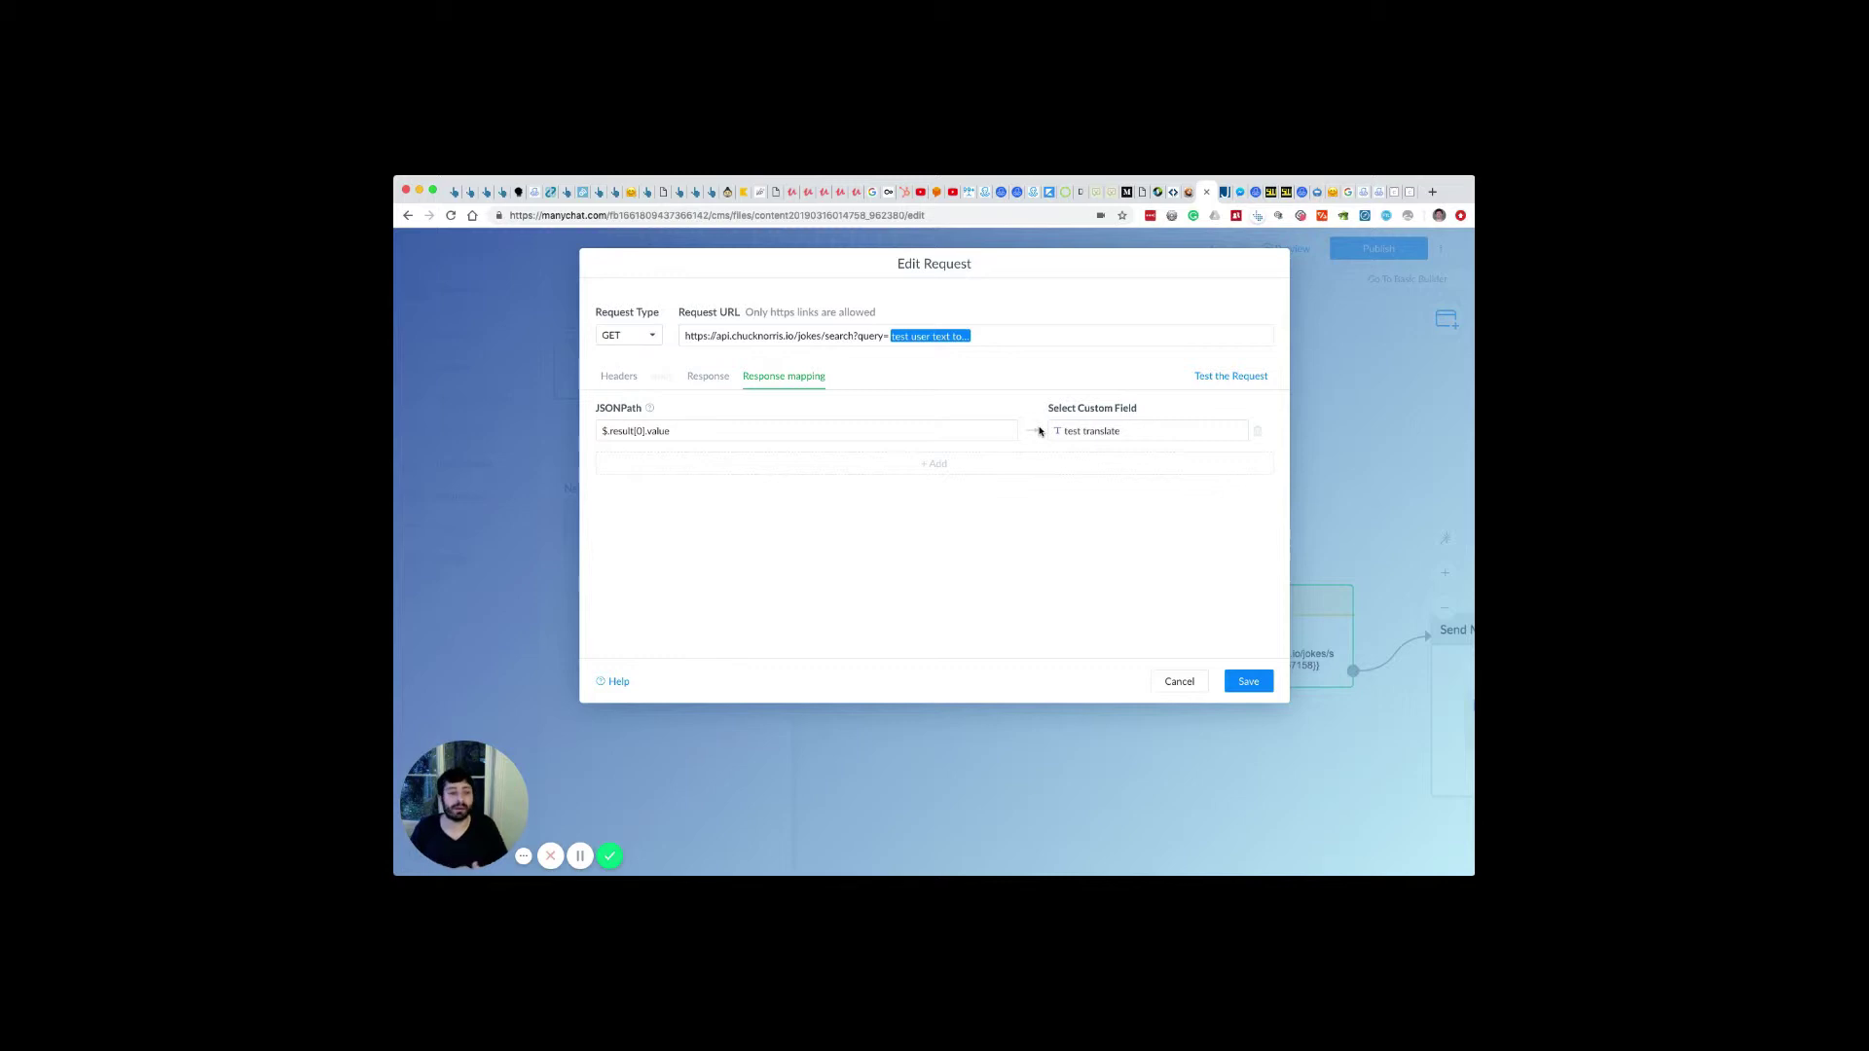
key("ctrl+Tab")
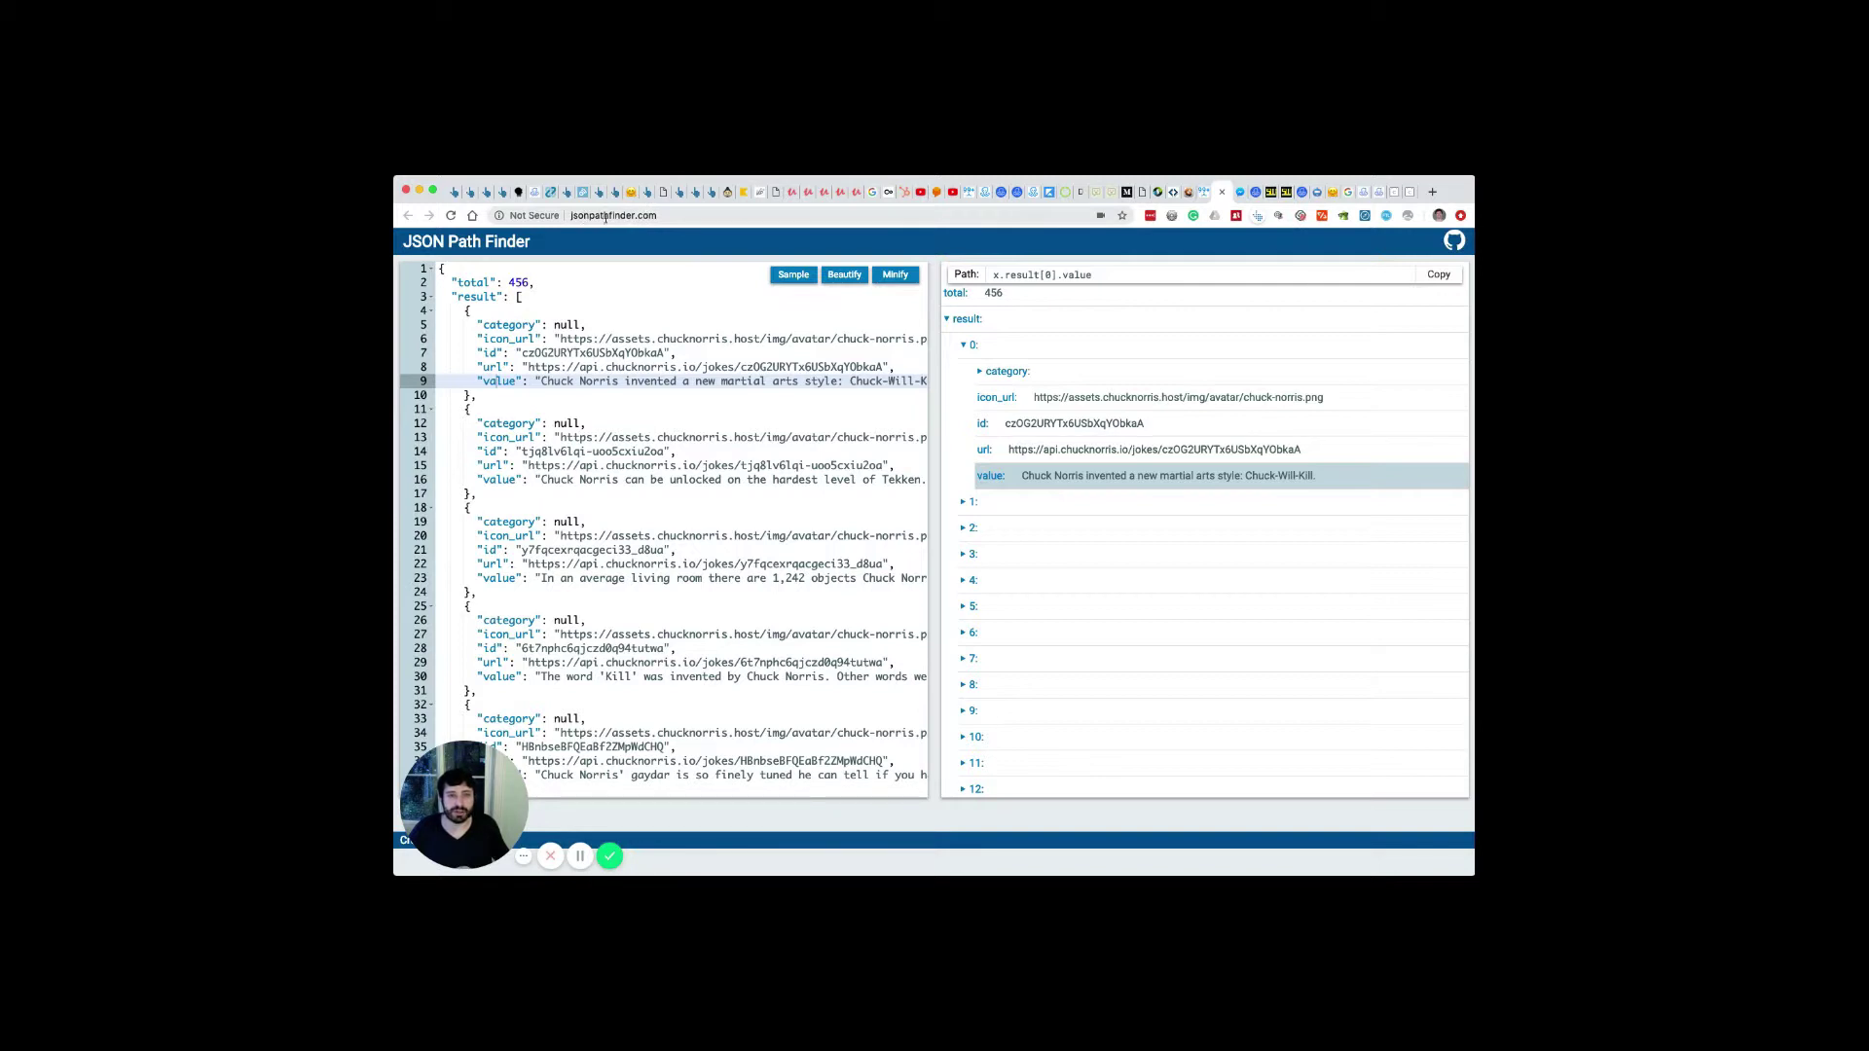
left_click(603, 366)
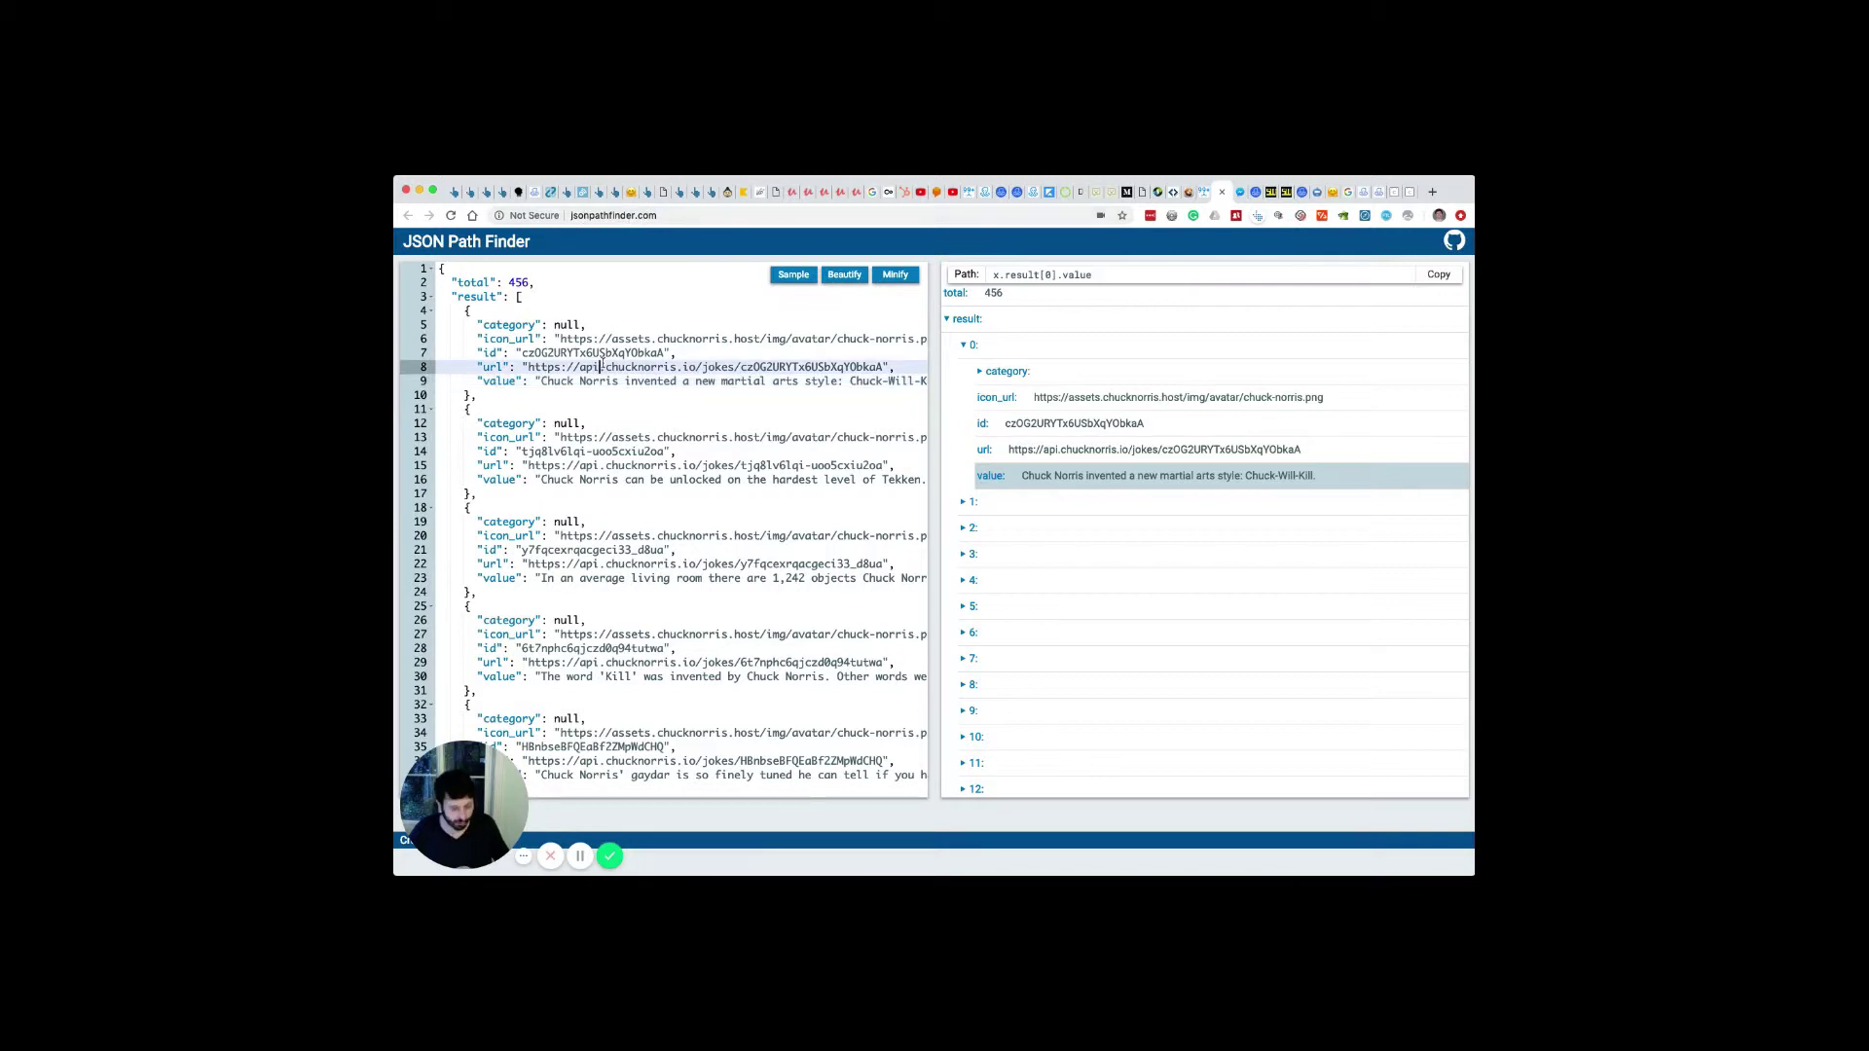
key("super+a")
key("BackSpace")
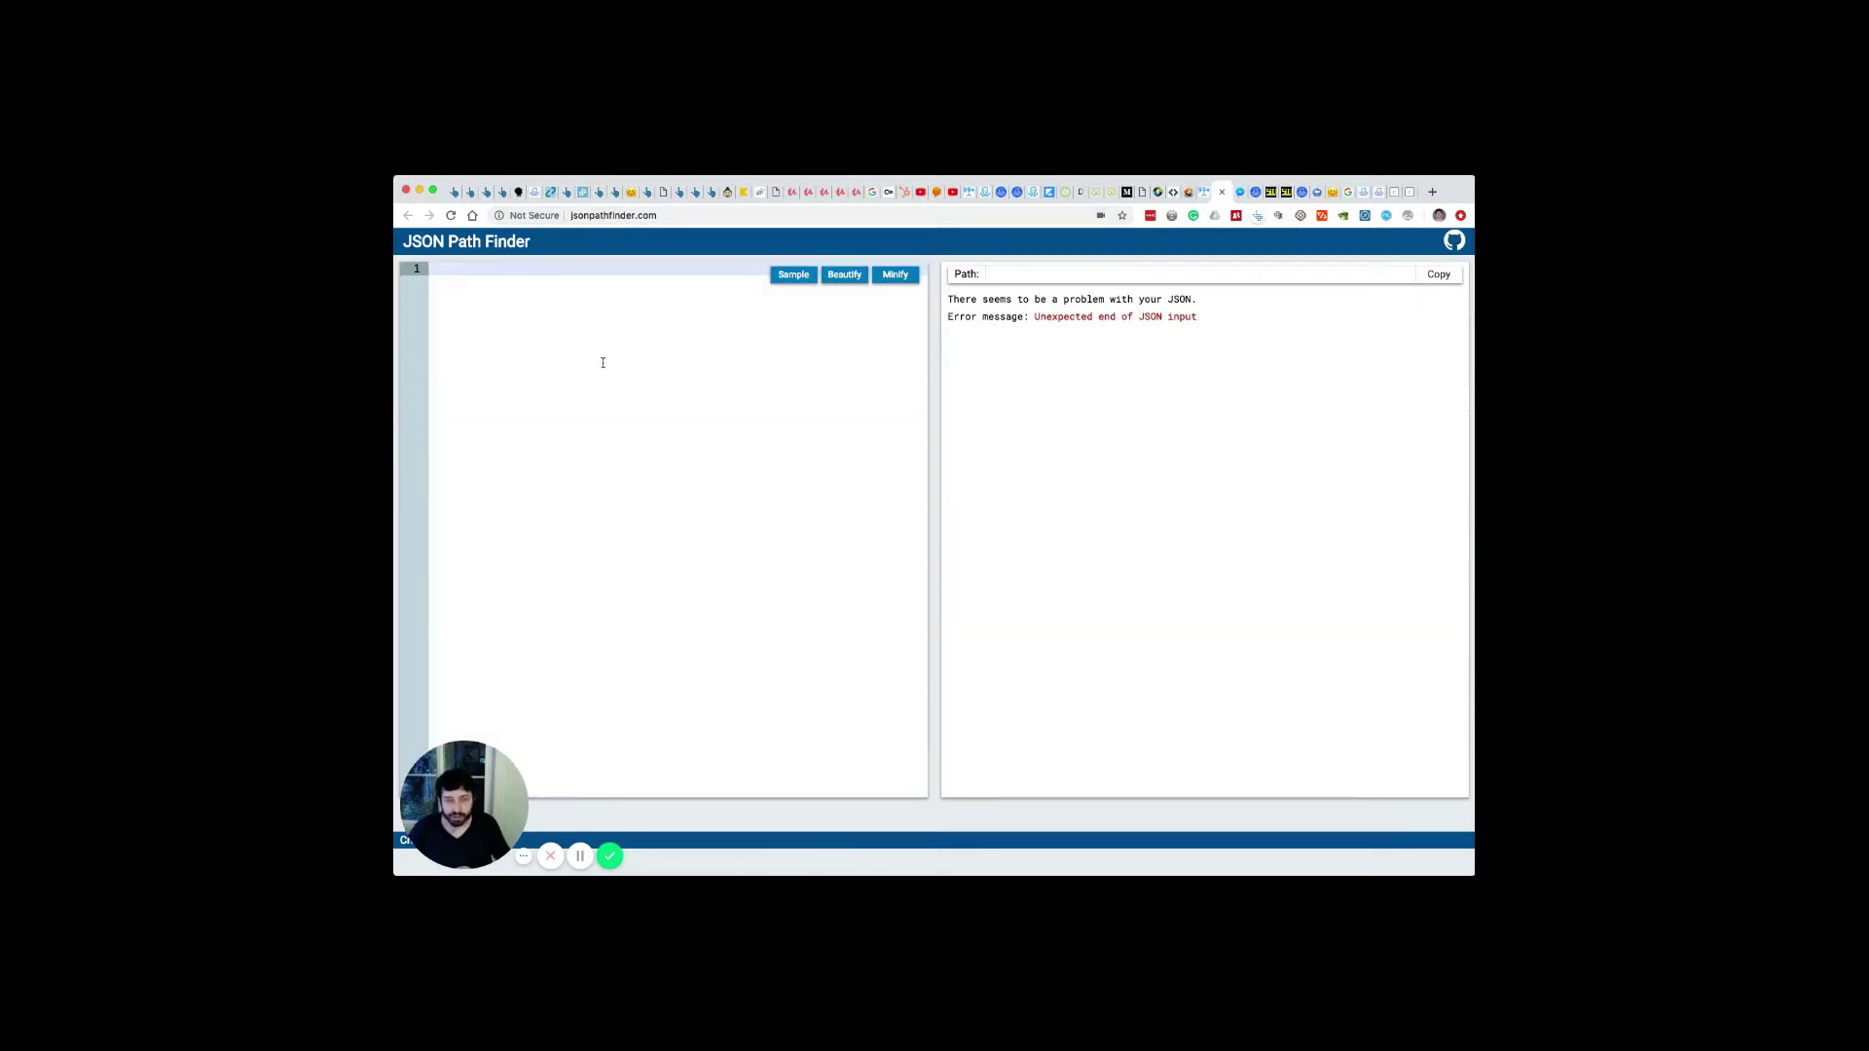
key("super+v")
key("super+z")
Go back to the ManyChat request and try to select the entire response body of the test
key("ctrl+shift+Tab")
key("ctrl+shift+Tab")
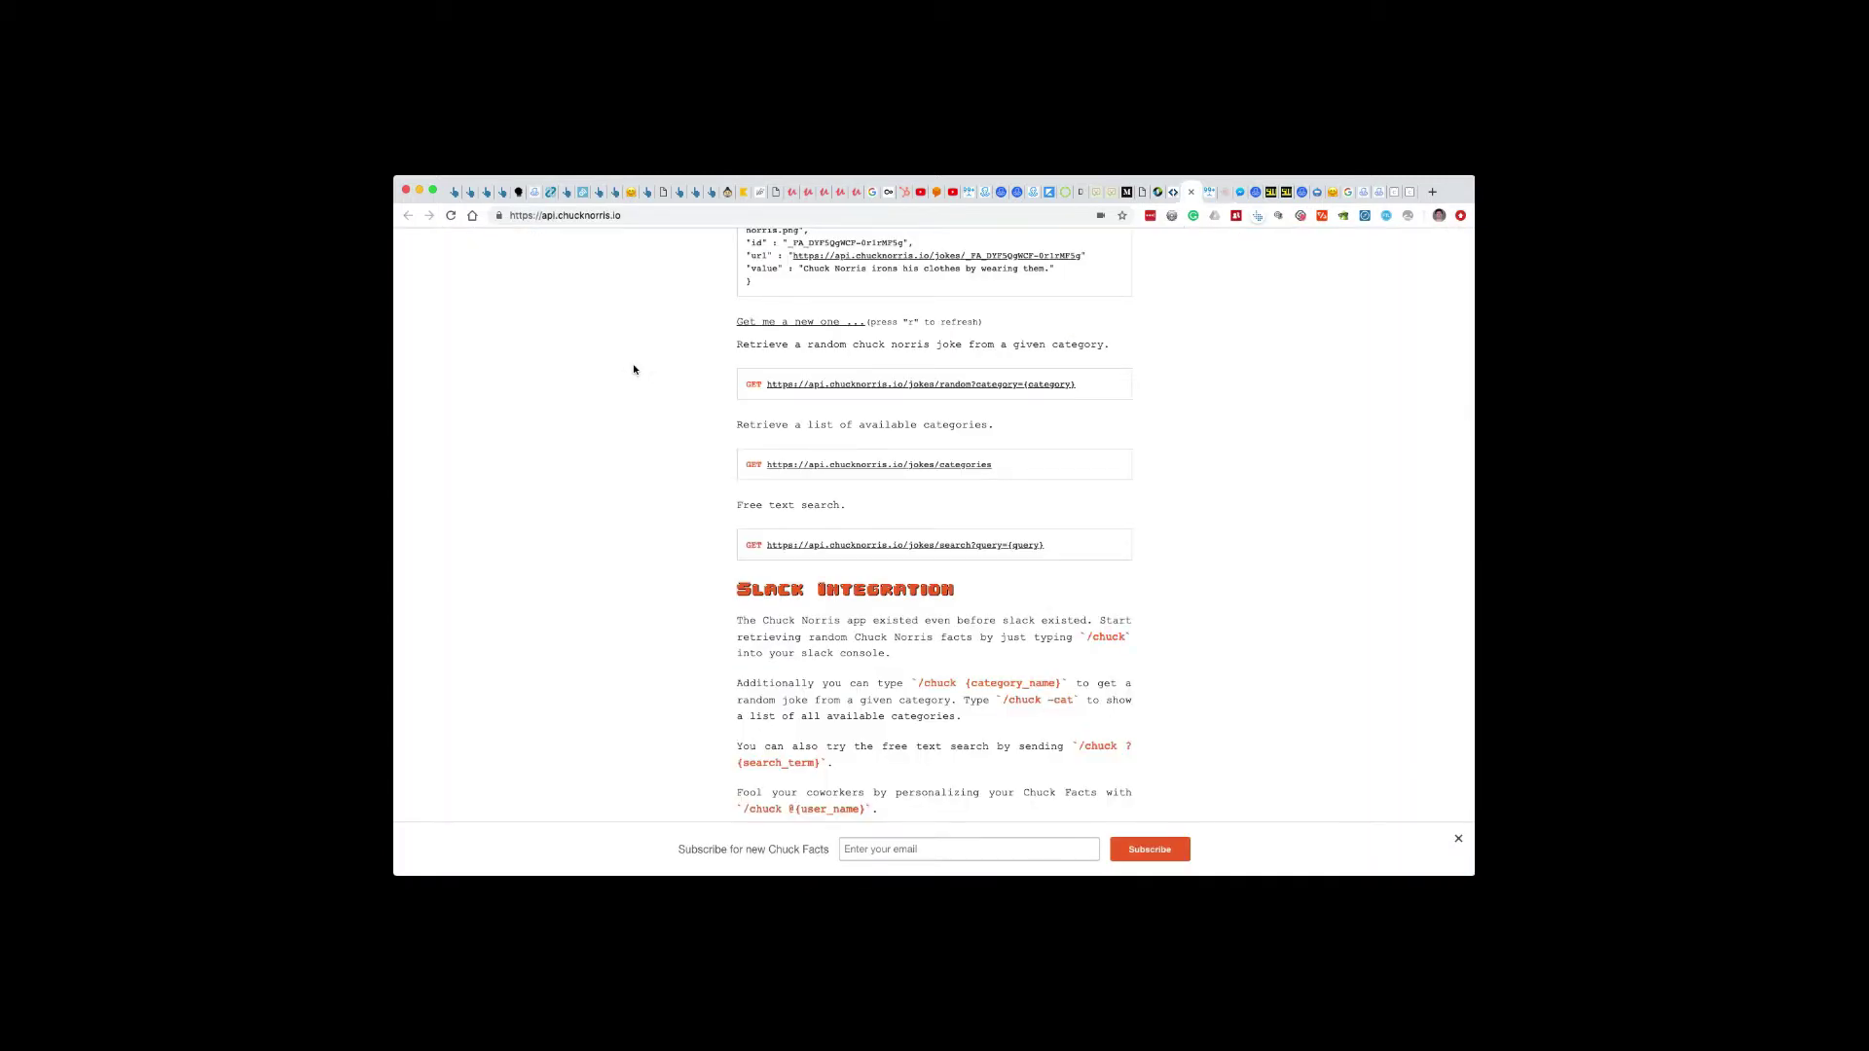
key("ctrl+Tab")
left_click(714, 376)
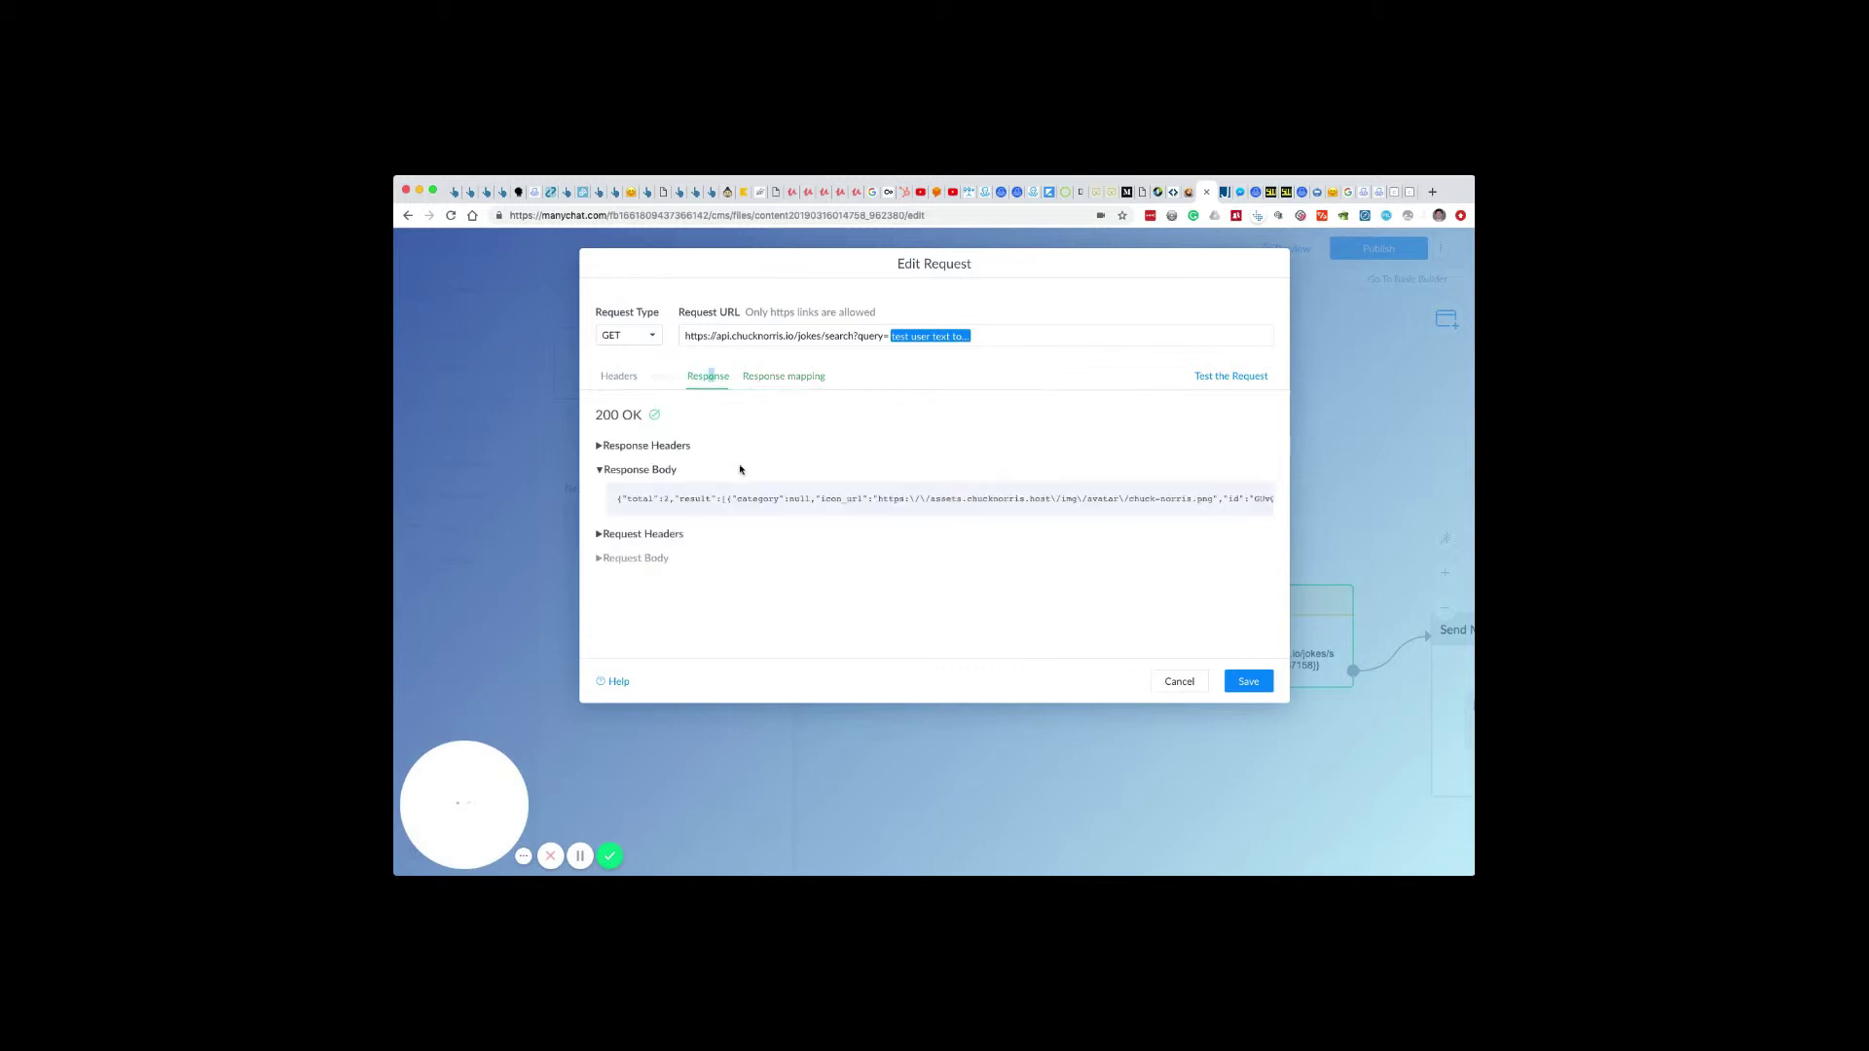
key("super+a")
left_click(644, 497)
left_click_drag(614, 499, 1210, 510)
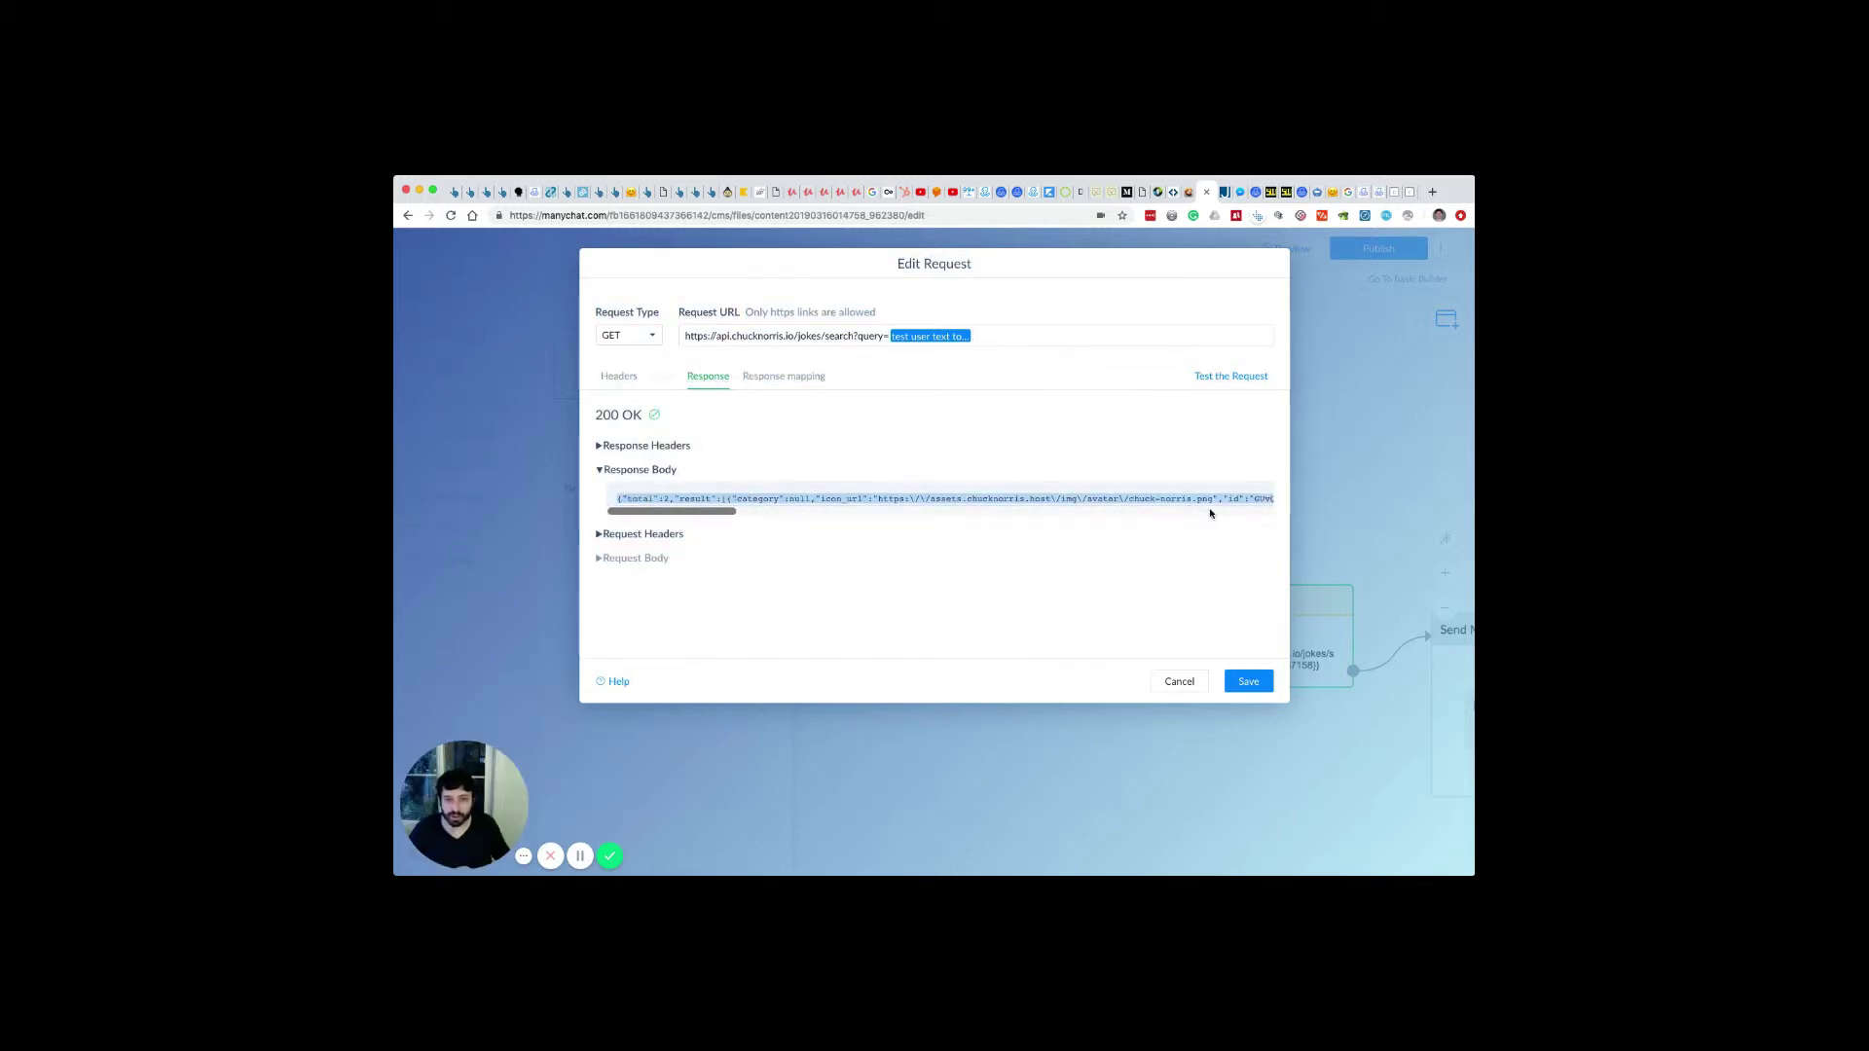
key("super+a")
left_click(1157, 498)
Copy the free text search endpoint URL from the Chuck Norris API page
key("ctrl+shift+Tab")
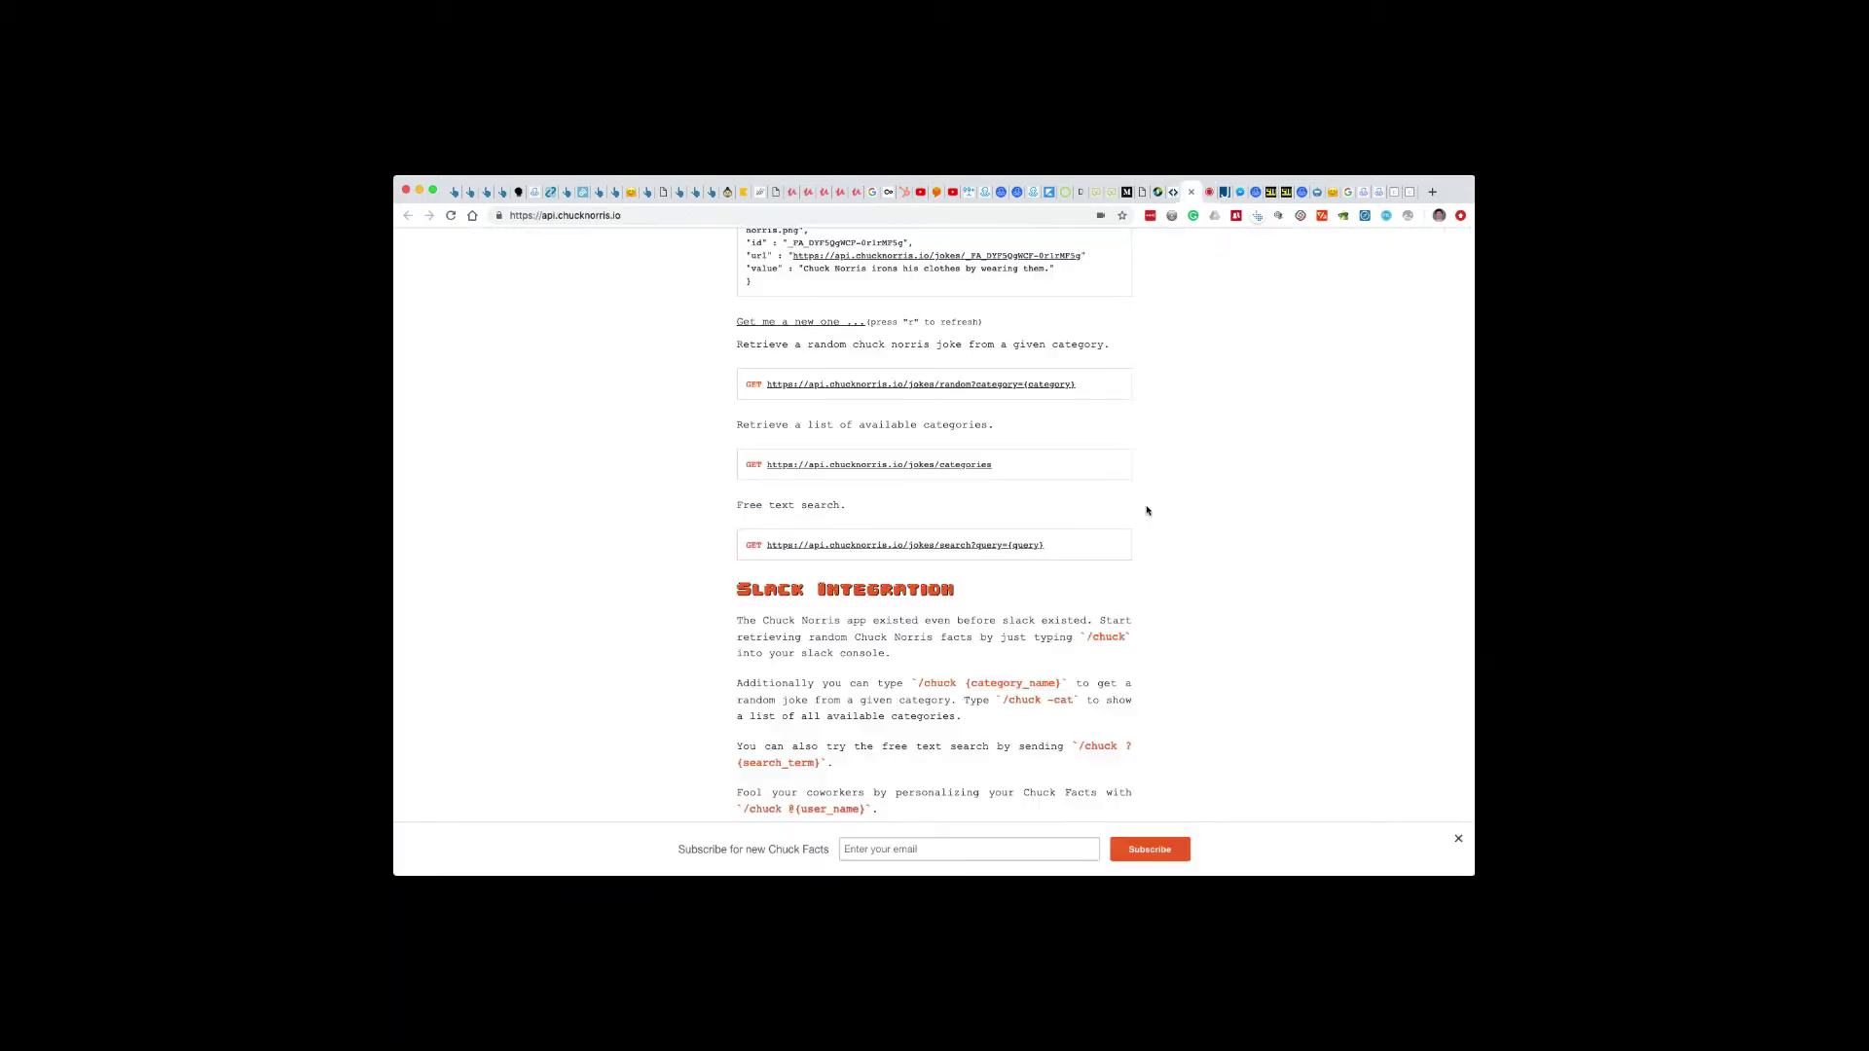
key("ctrl+Tab")
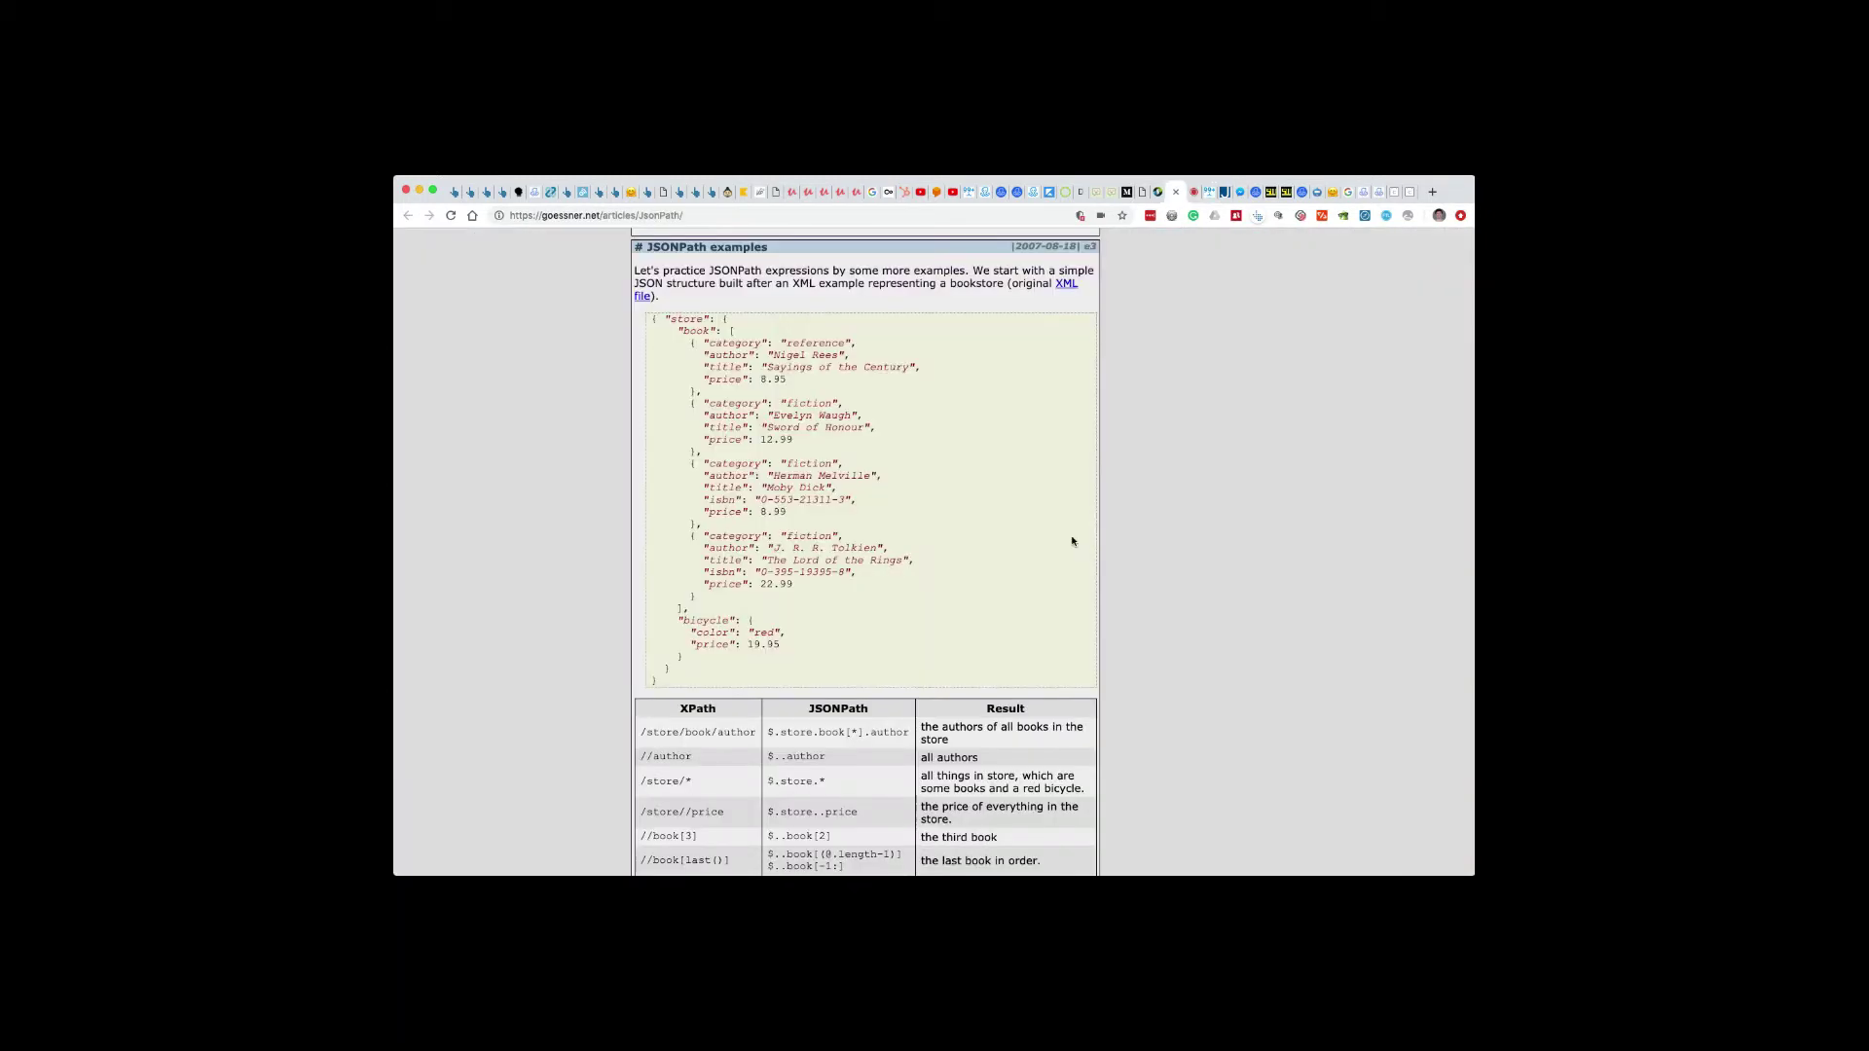
key("ctrl+shift+Tab")
left_click_drag(1061, 545, 727, 542)
key("cmd+c")
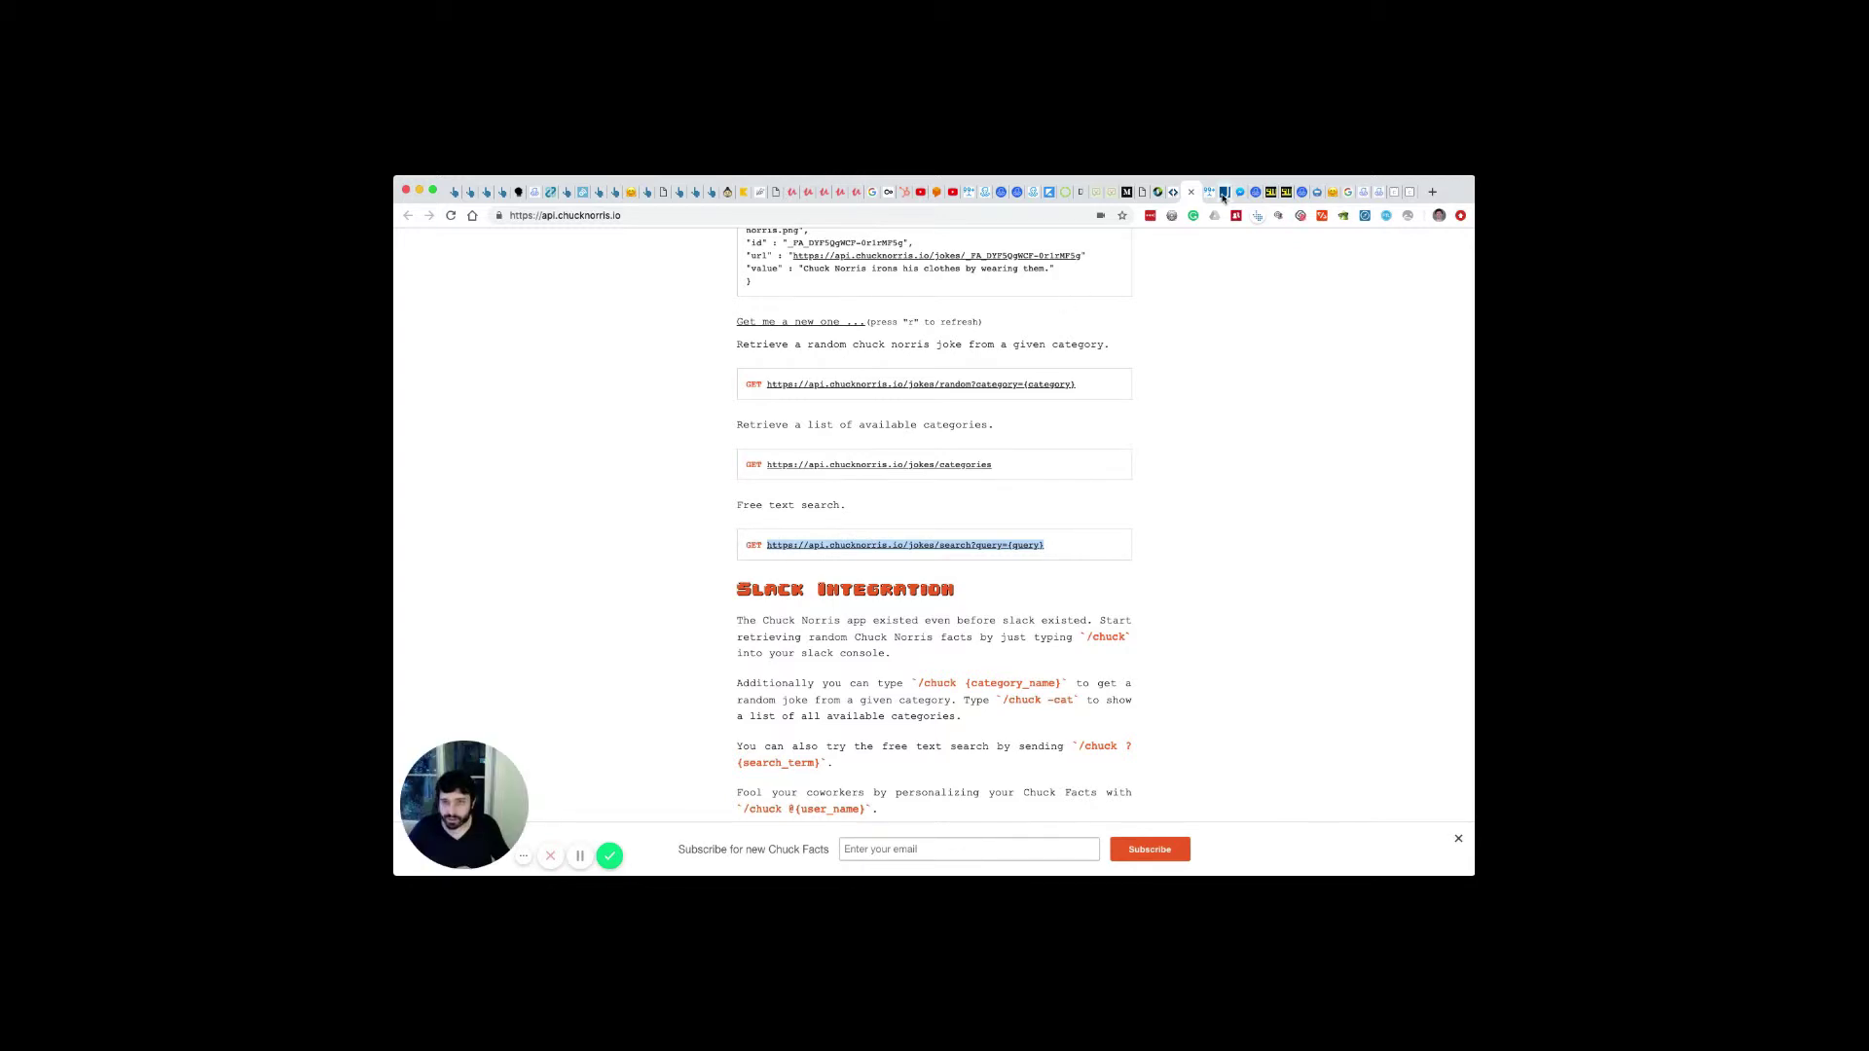
Load the copied search endpoint in the Fun Translations browser tab, replacing the {query} placeholder with kickass
left_click(1173, 194)
left_click(1159, 193)
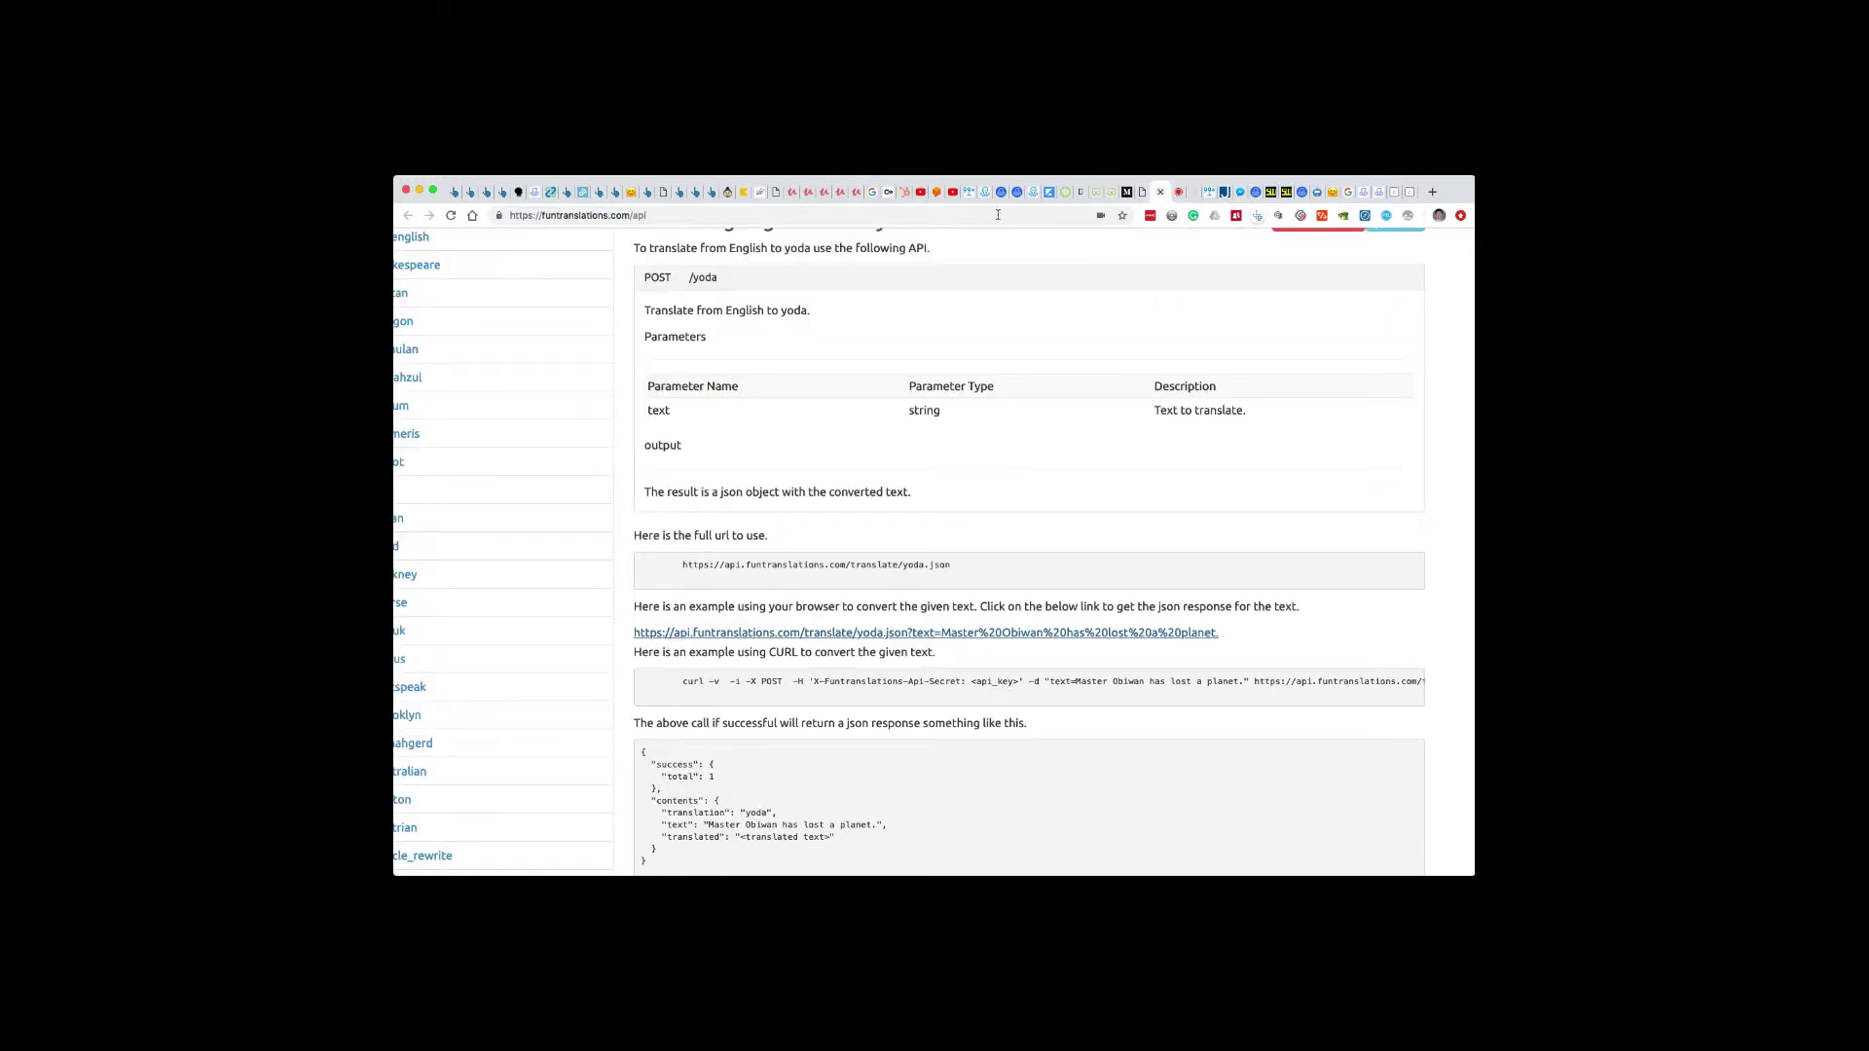
left_click(773, 211)
key("cmd+v")
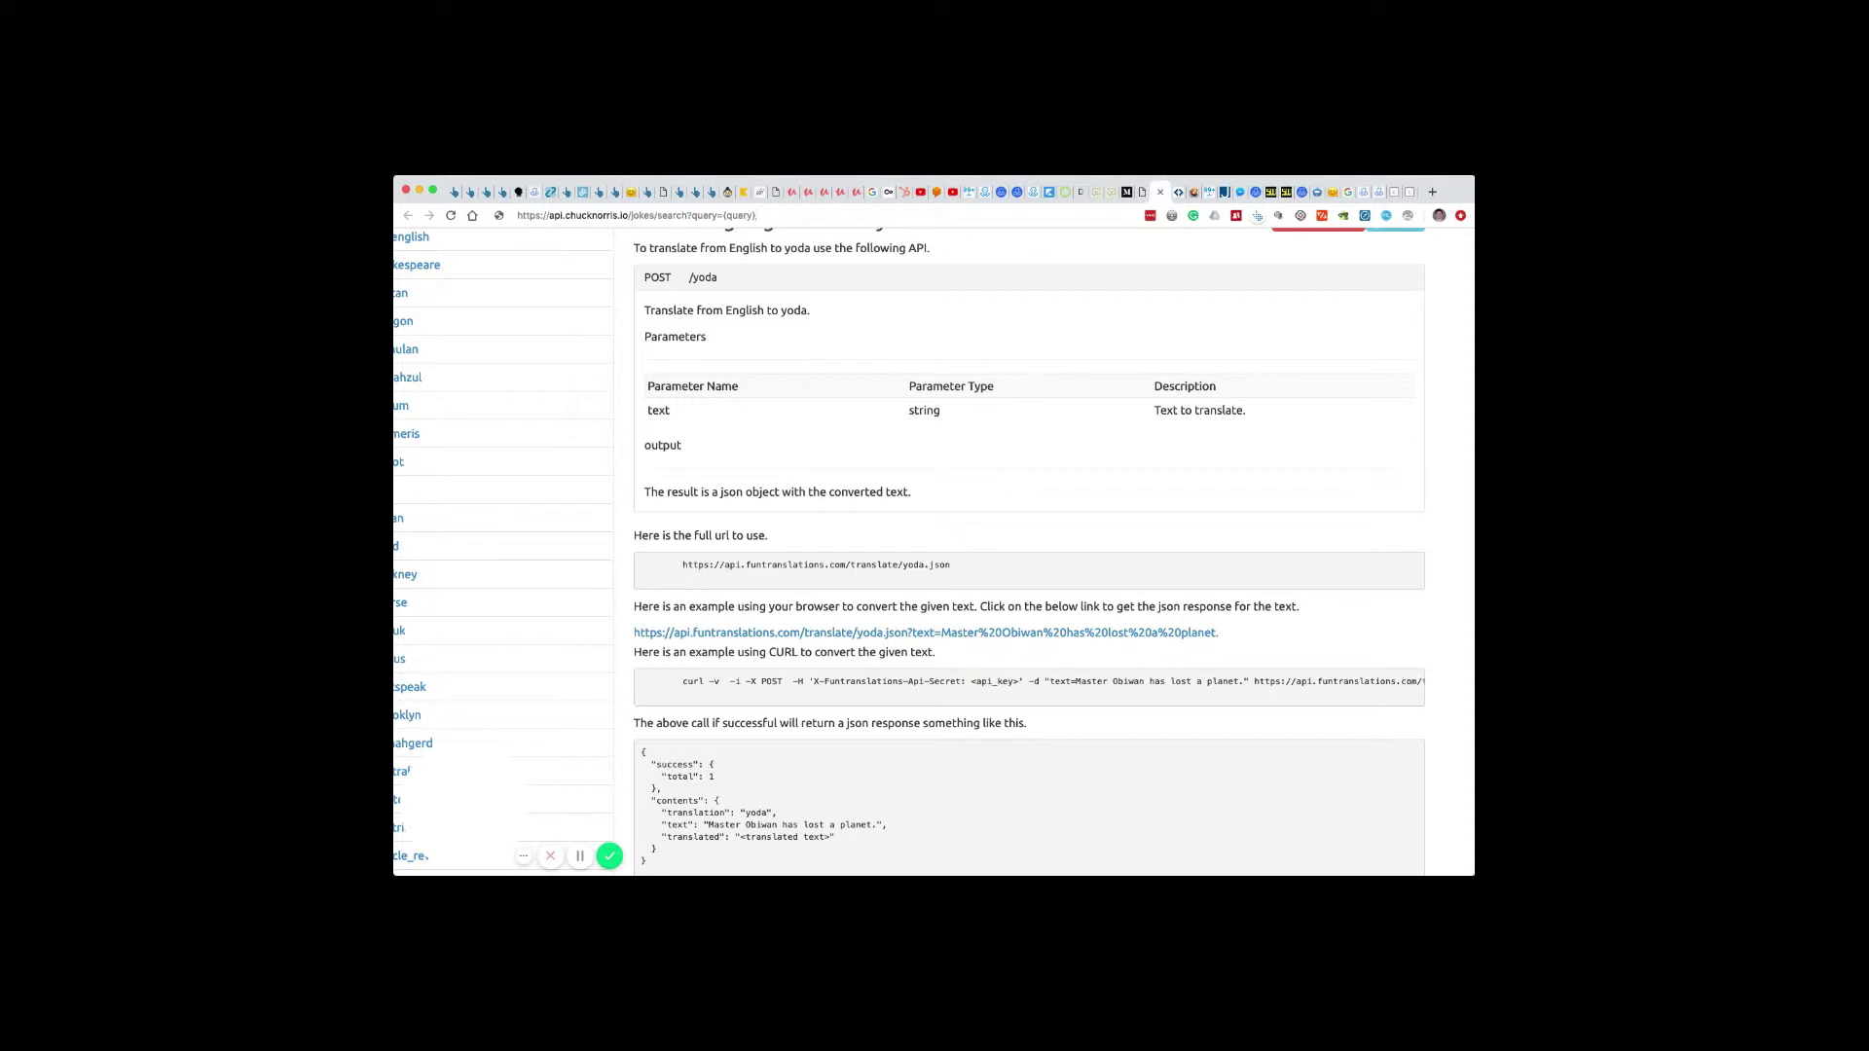
key("BackSpace")
key("BackSpace")
key("BackSpace")
key("BackSpace")
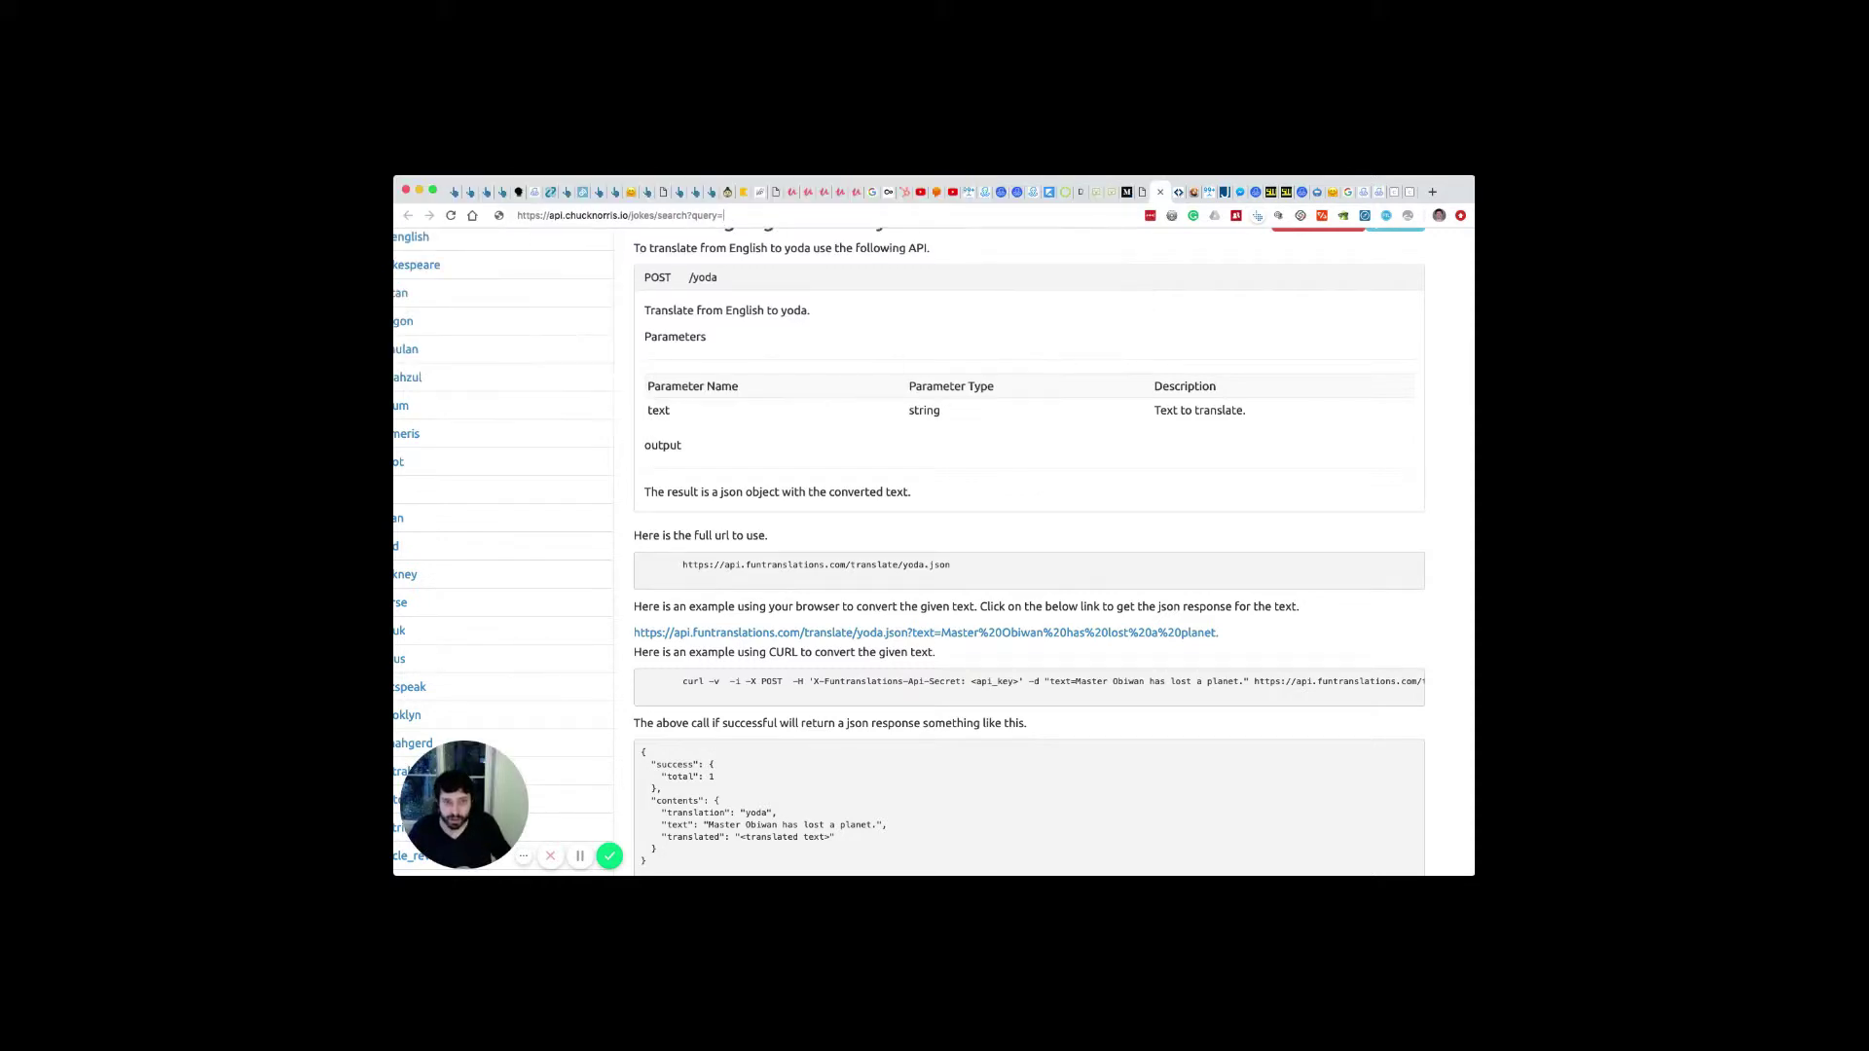
type("k")
key("Return")
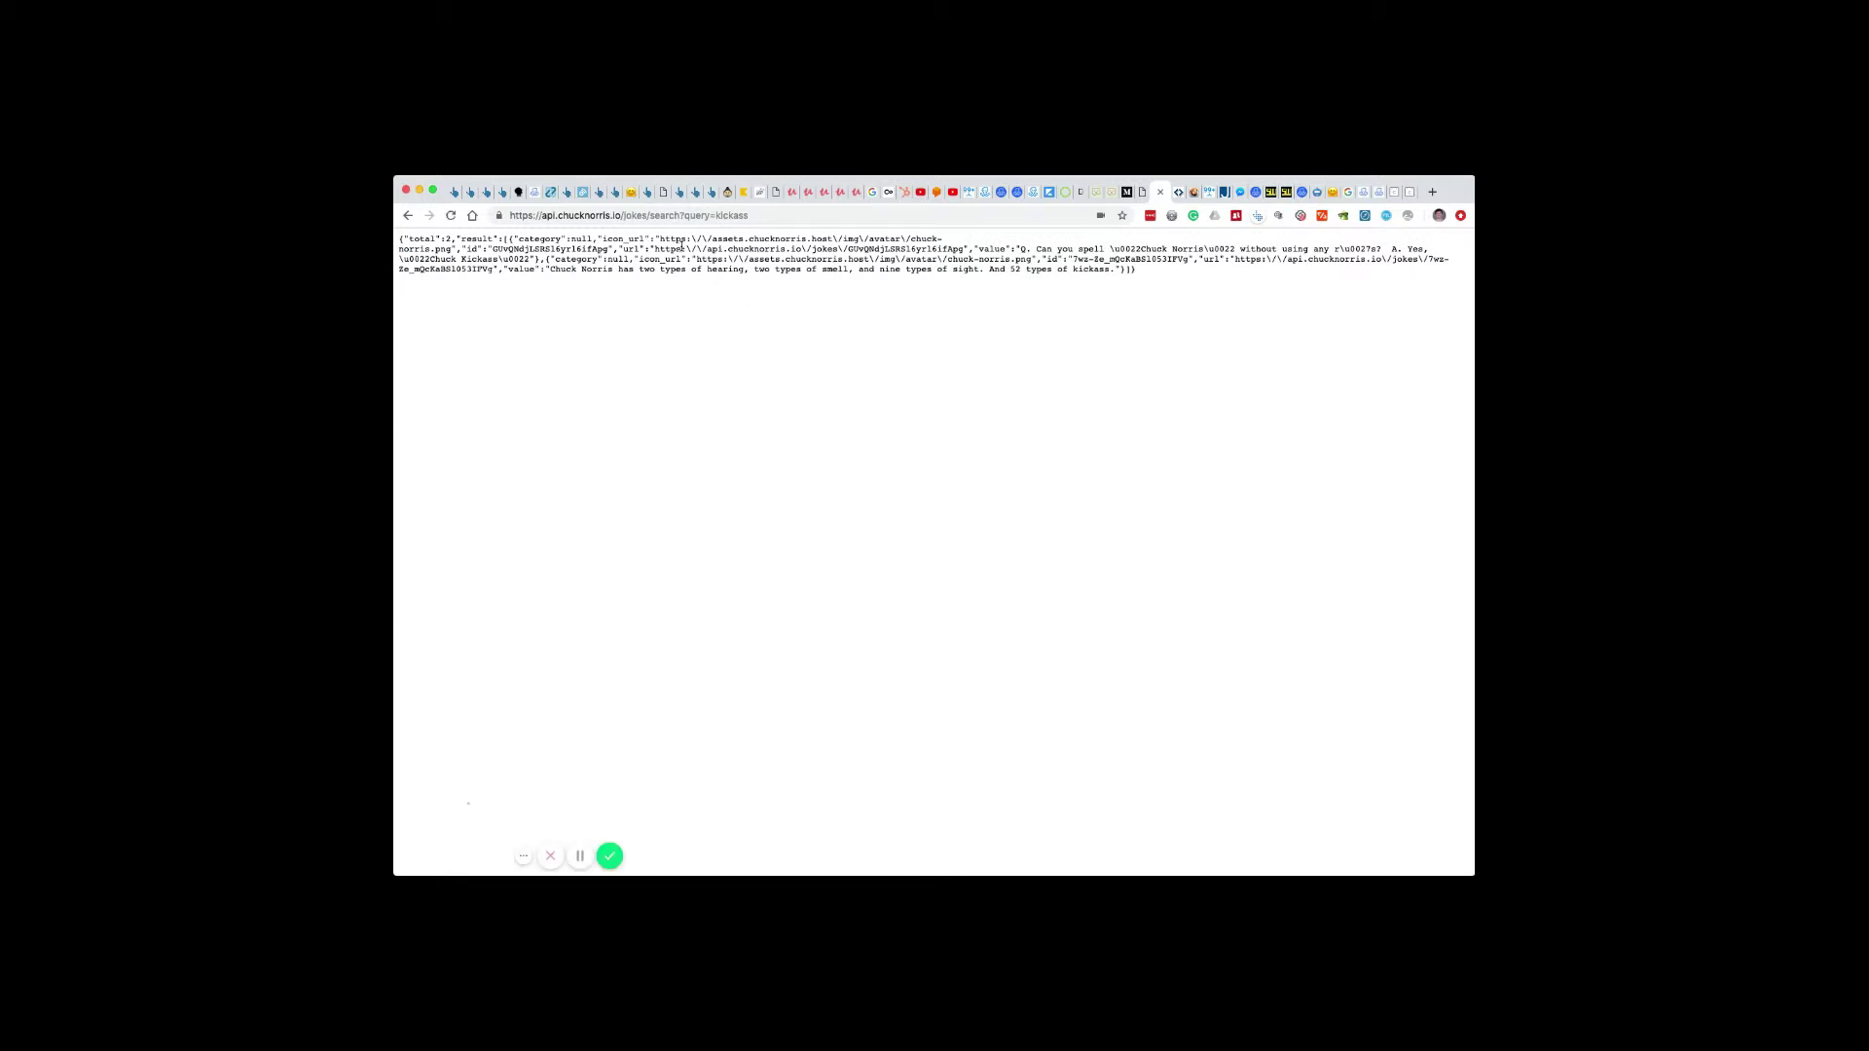
Copy the full JSON response into JSON Path Finder and beautify it
key("super+a")
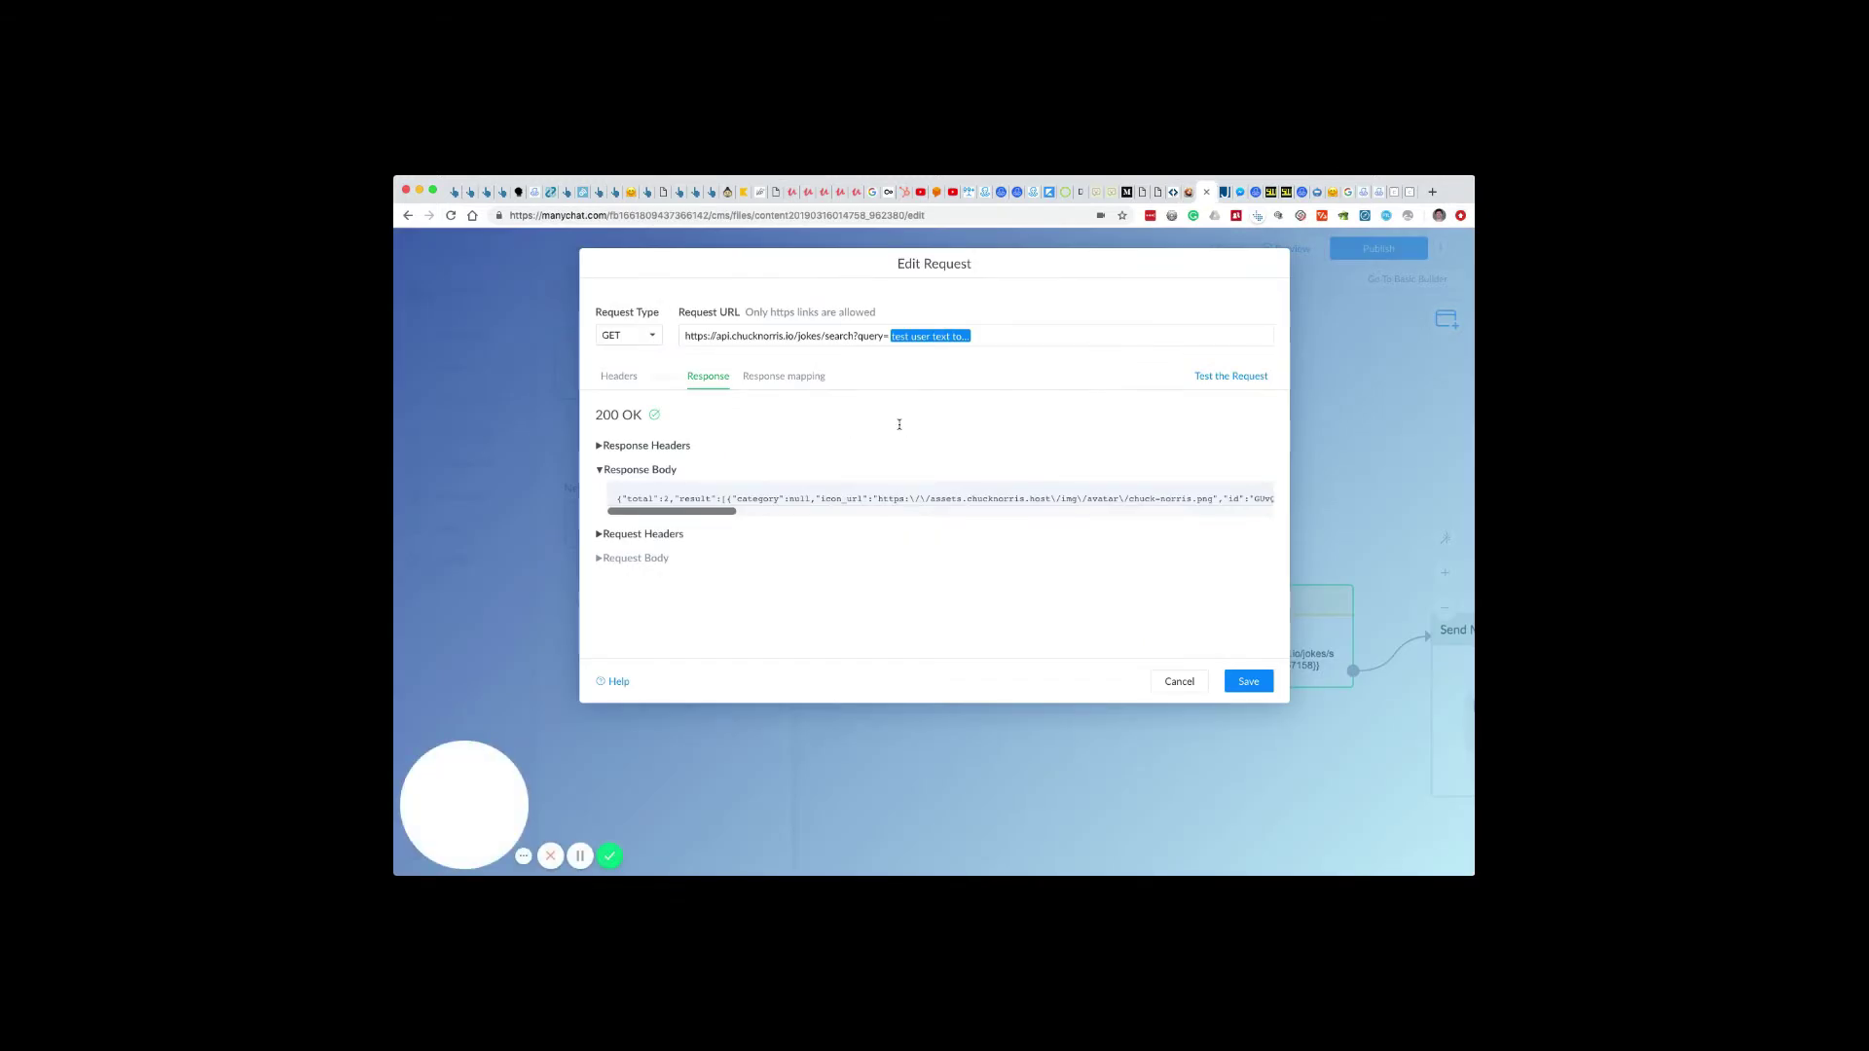
key("ctrl+Tab")
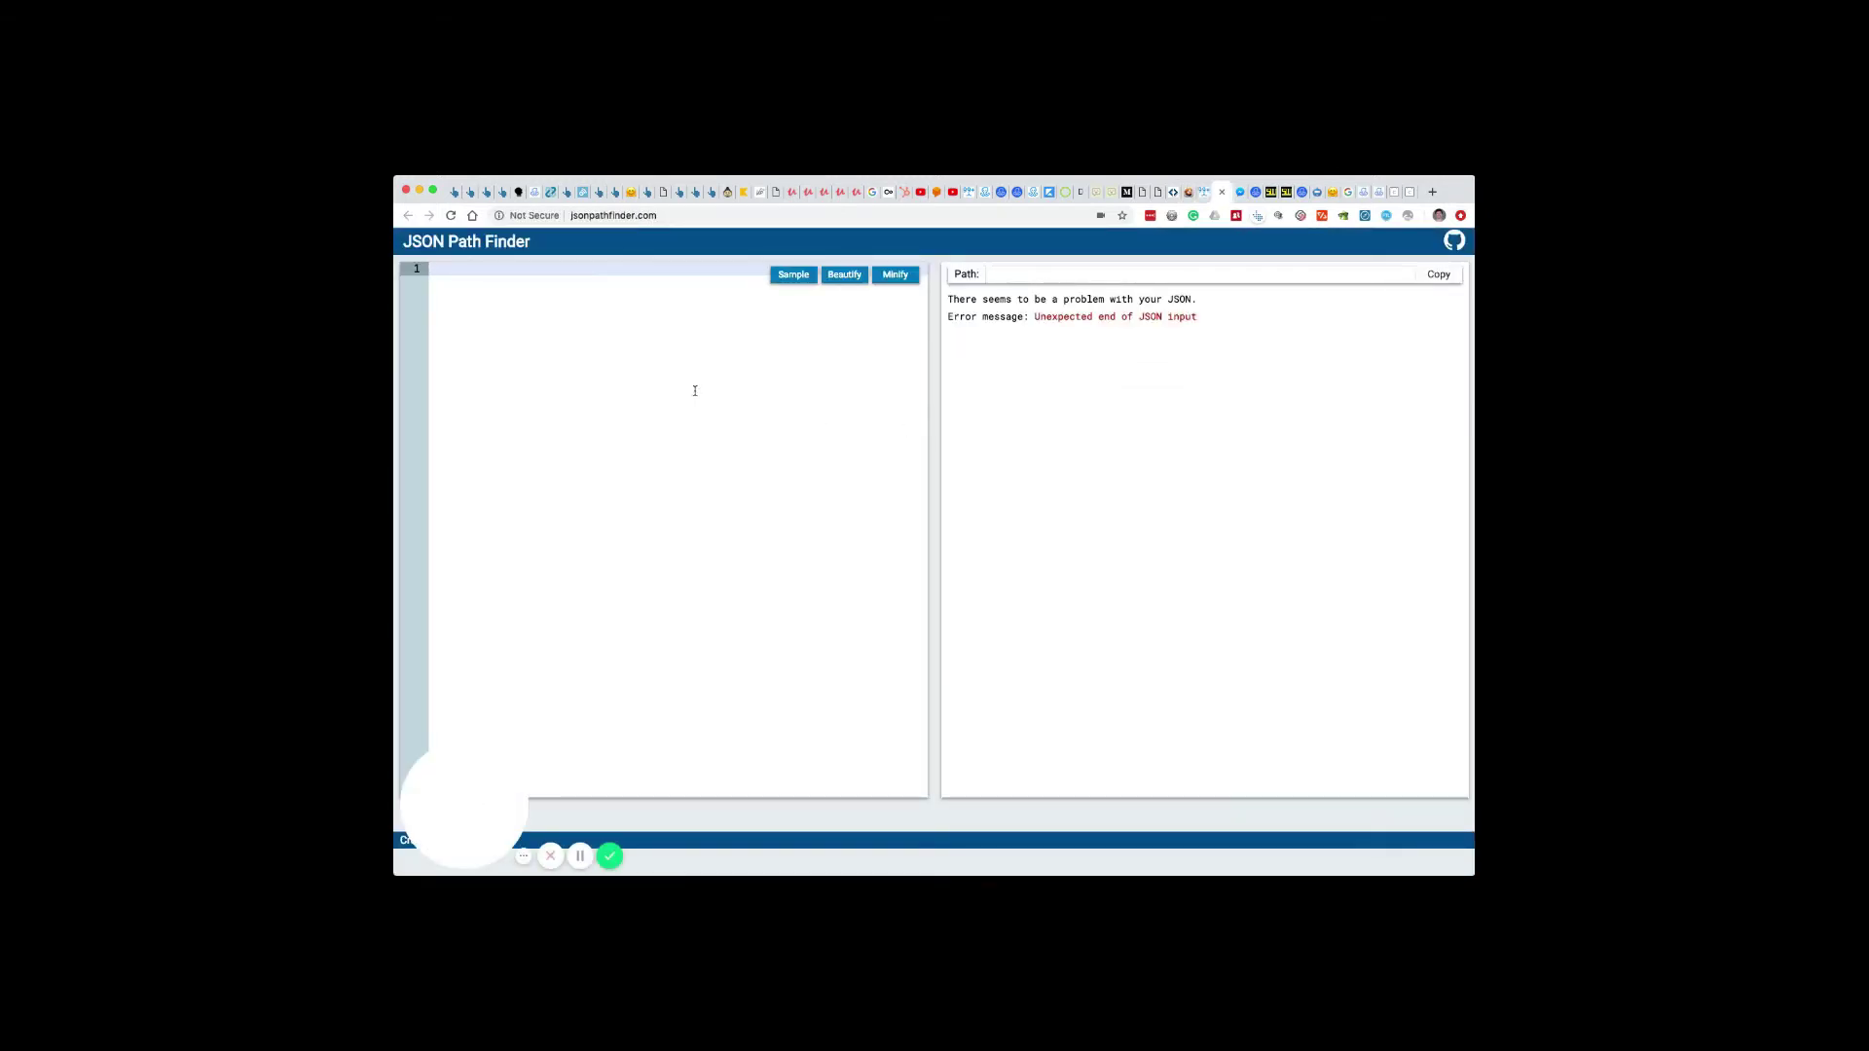
key("super+v")
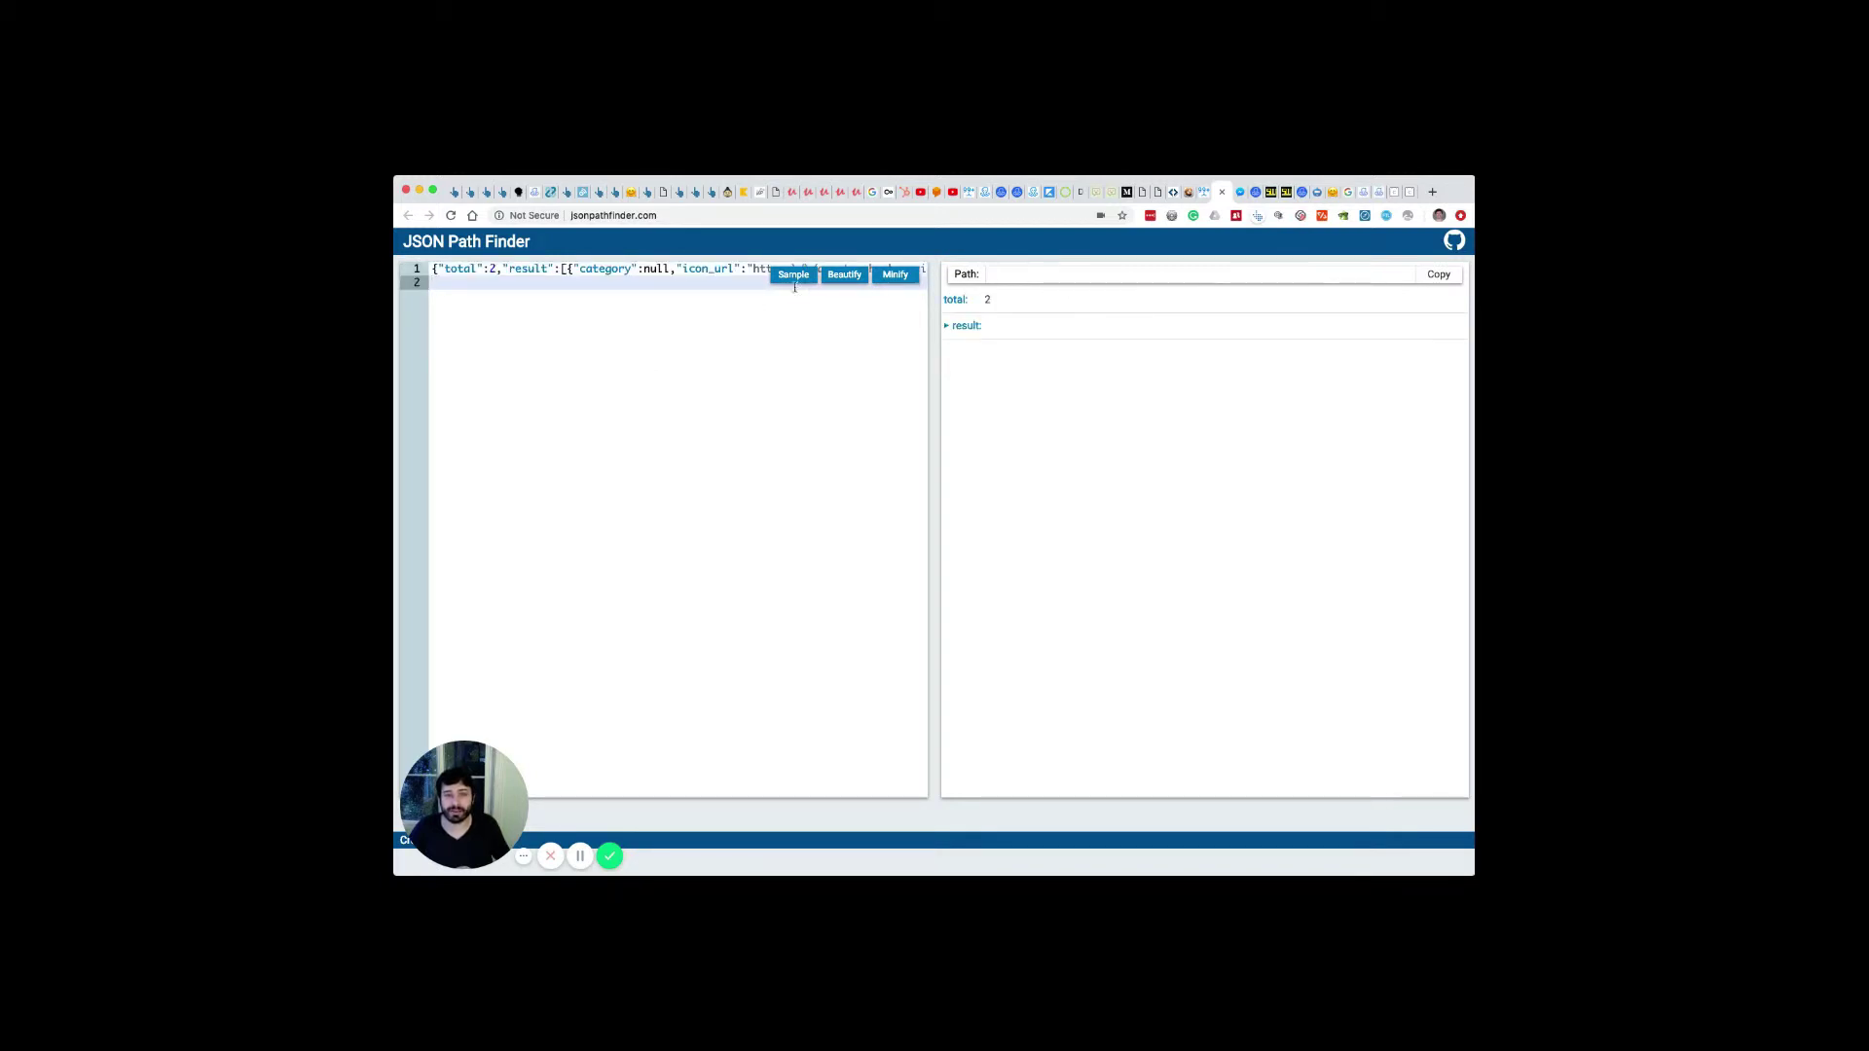
left_click(835, 282)
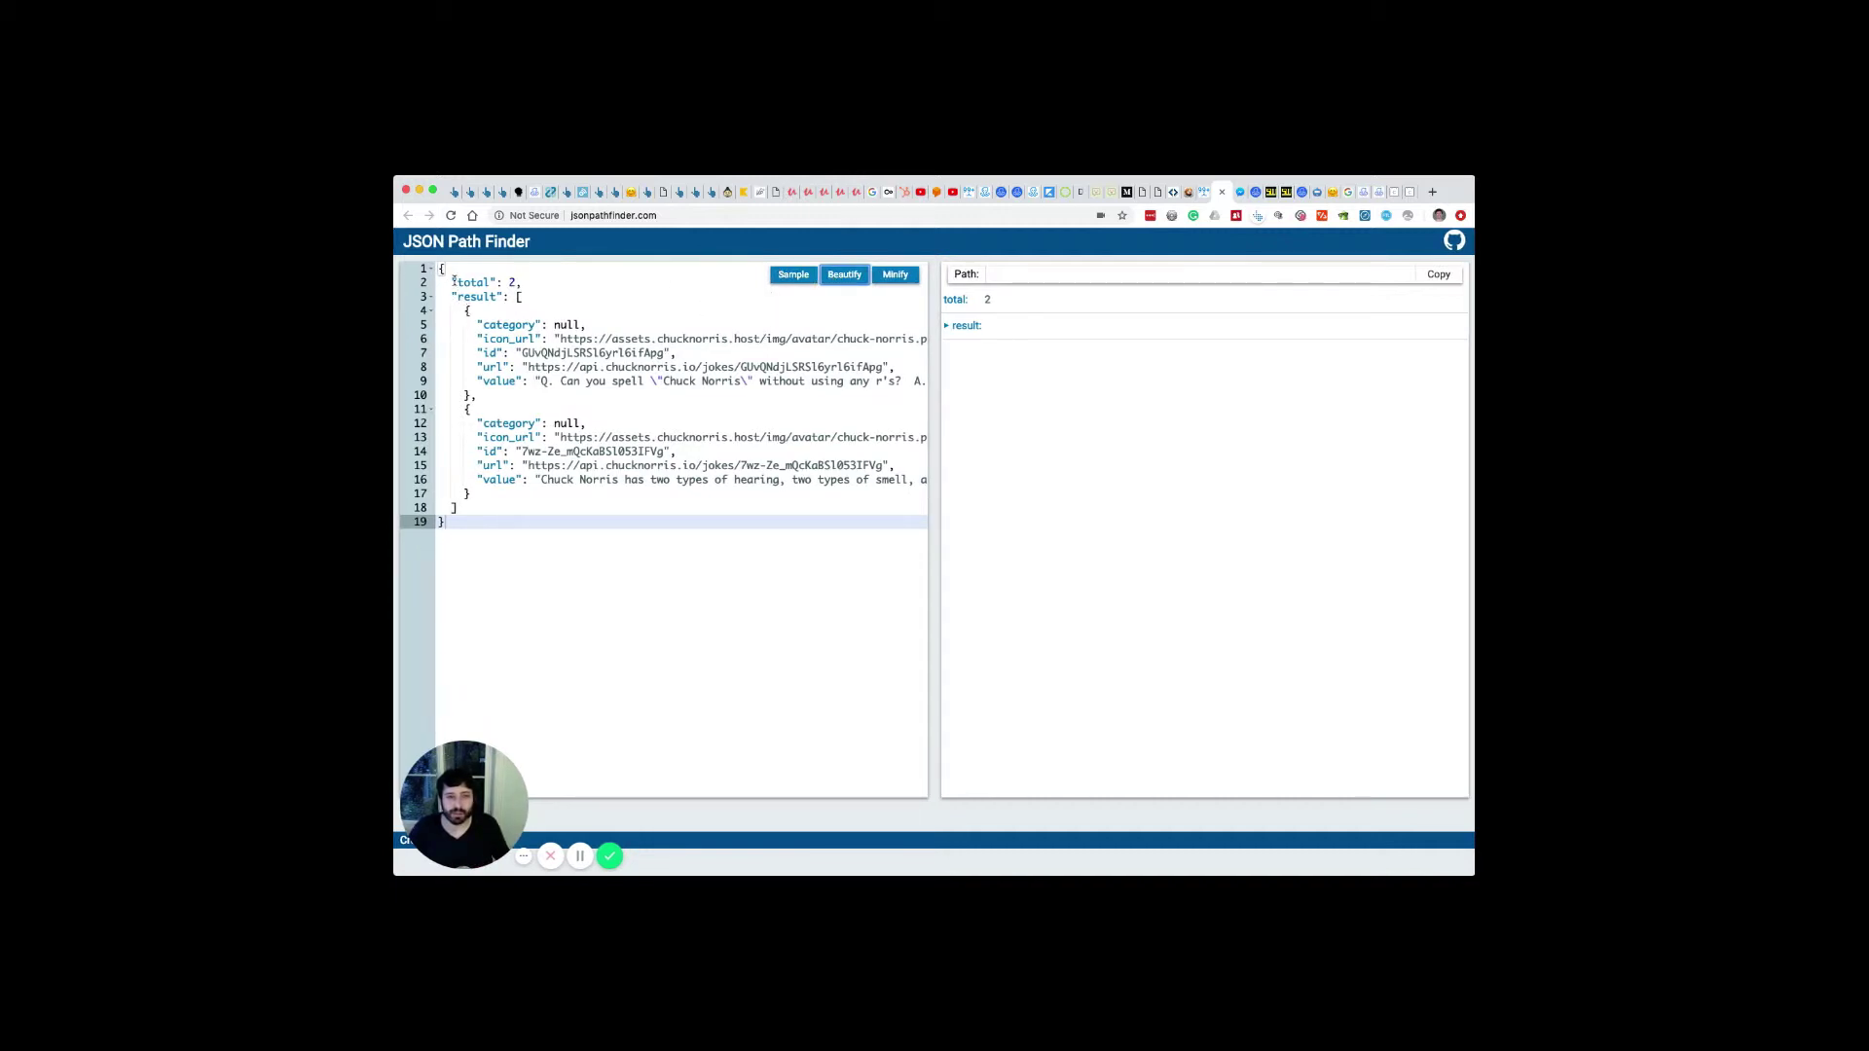
Examine the beautified JSON and read the full joke text in the first result's value
scroll(490, 380, "right", 1)
left_click(490, 380)
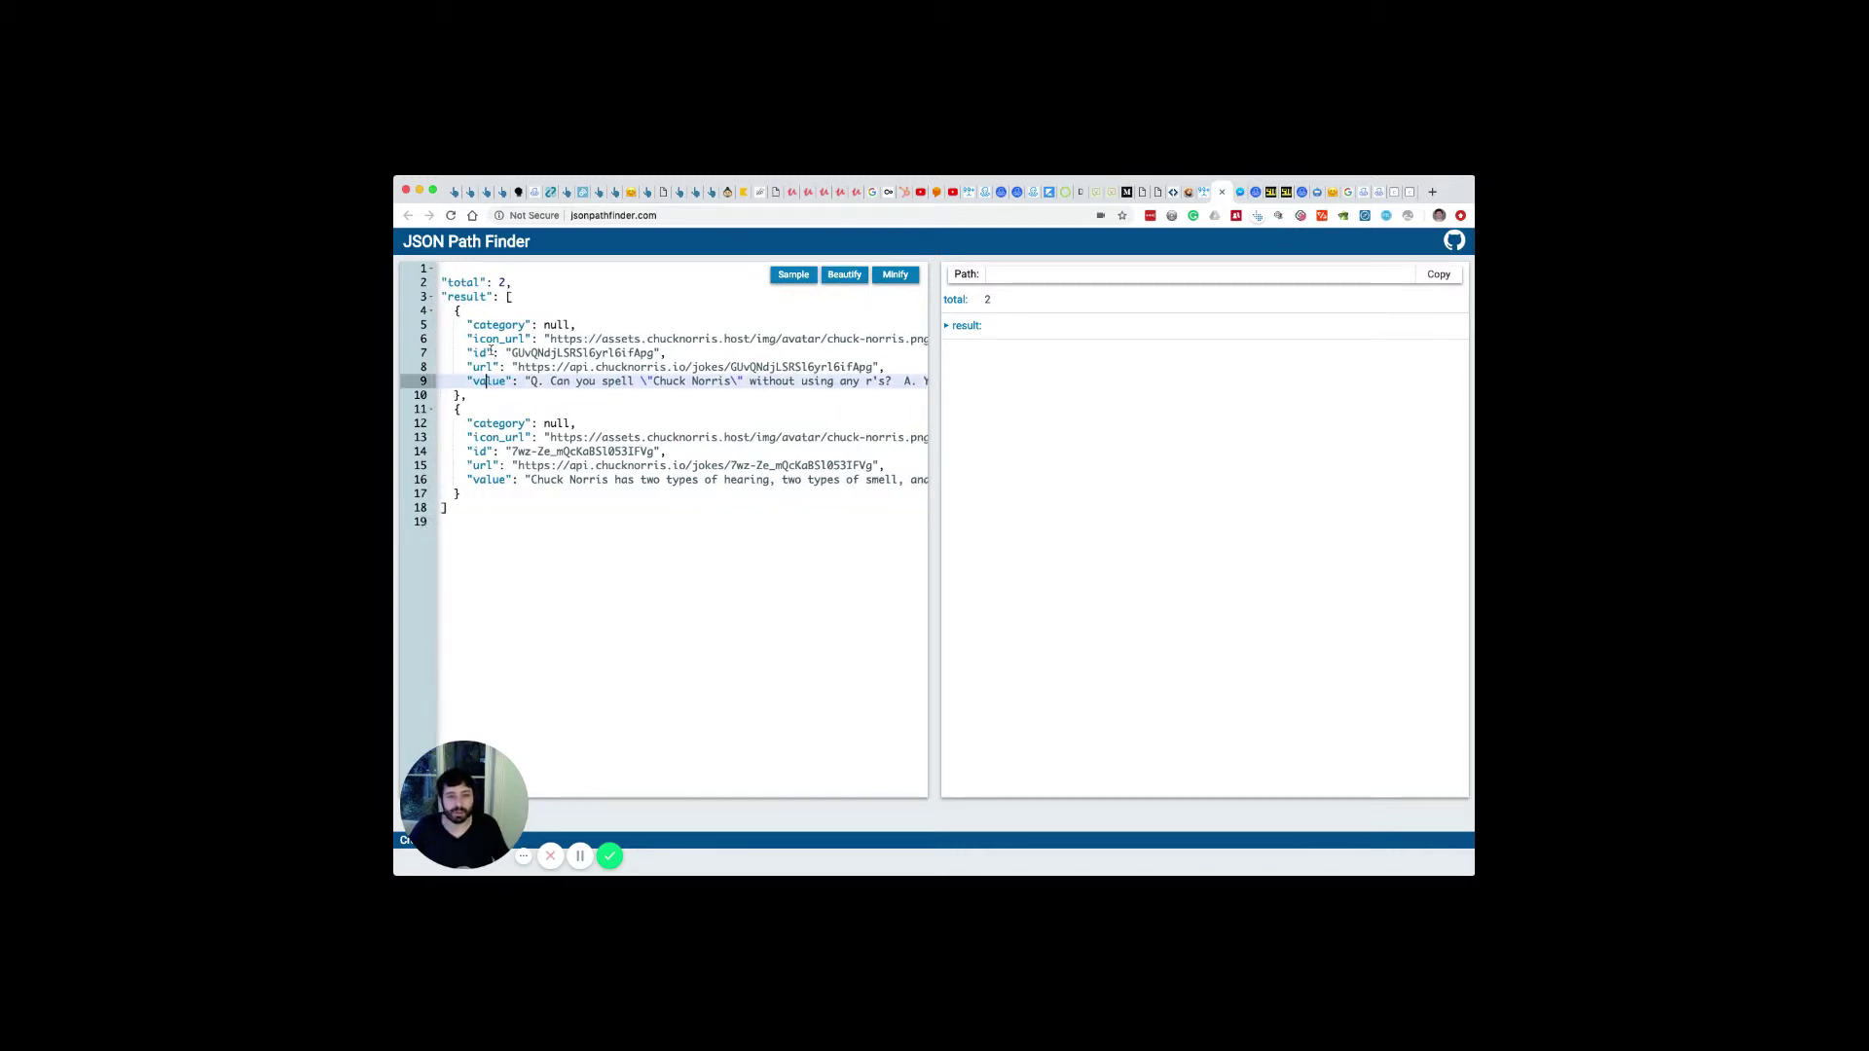
scroll(484, 377, "right", 2)
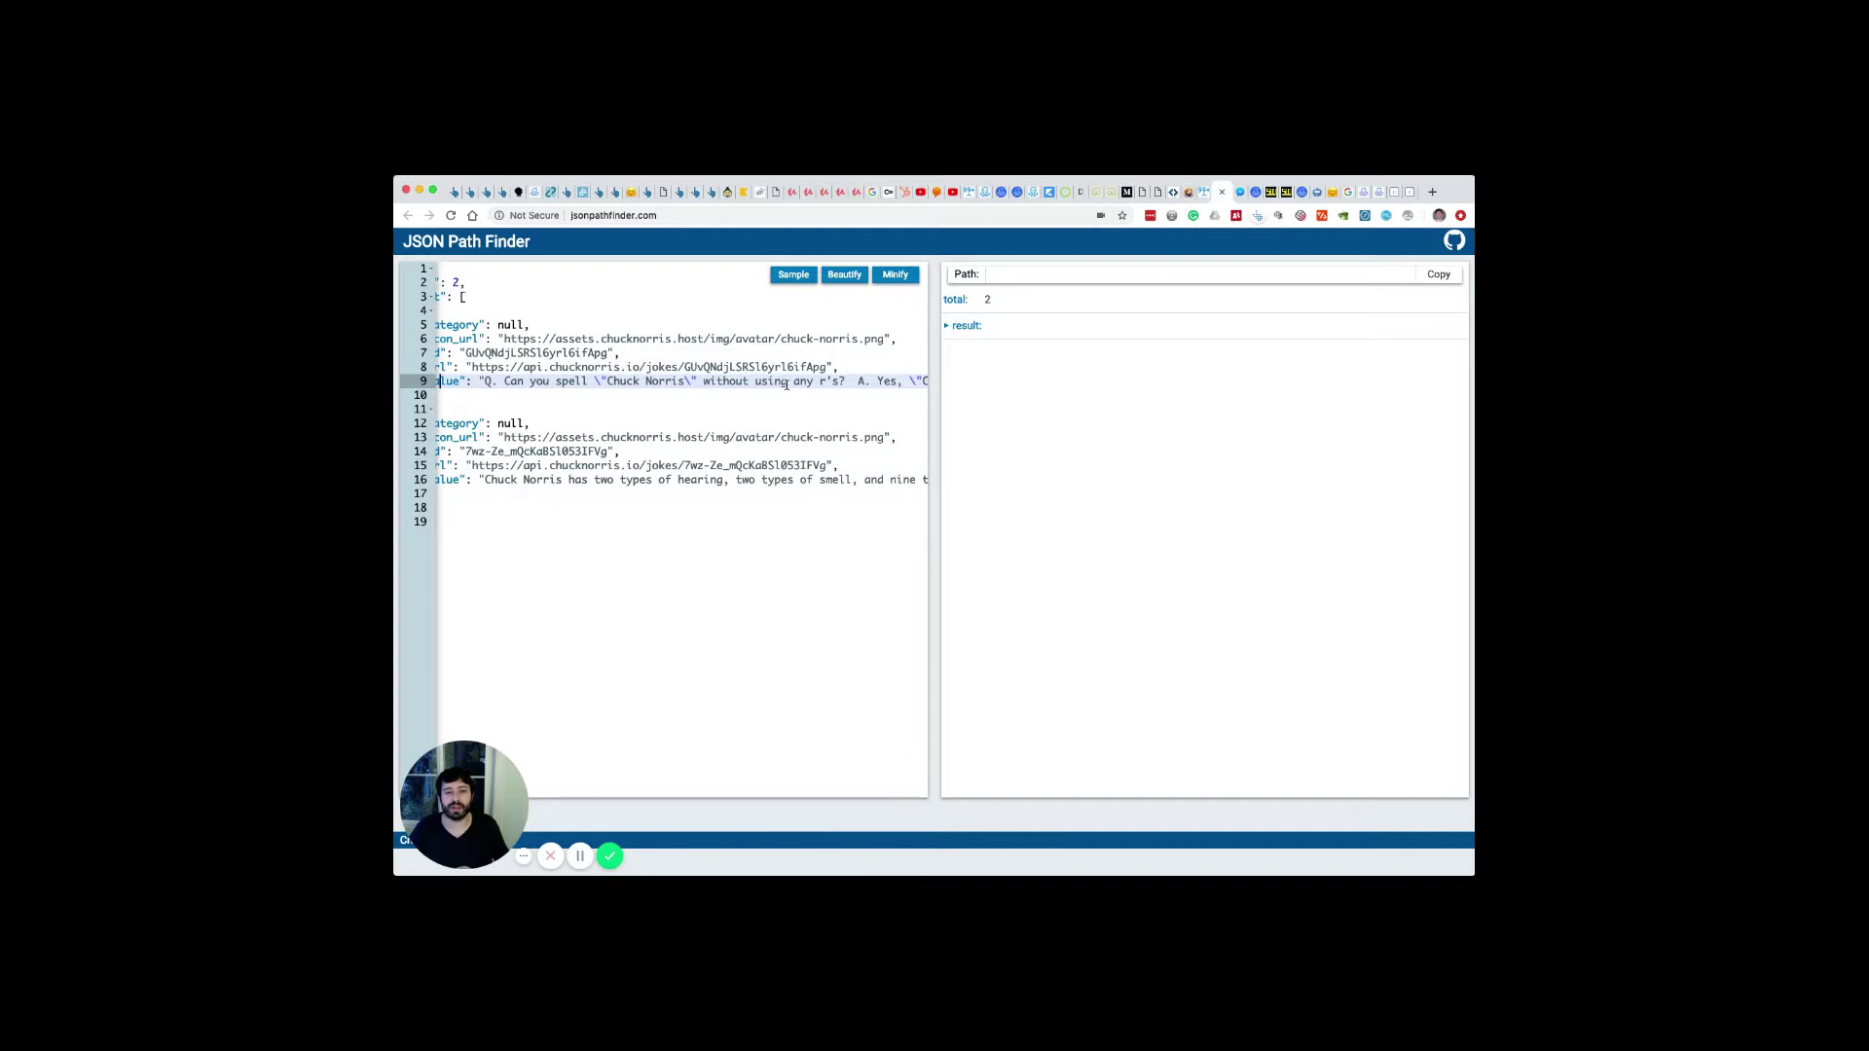
scroll(691, 375, "right", 10)
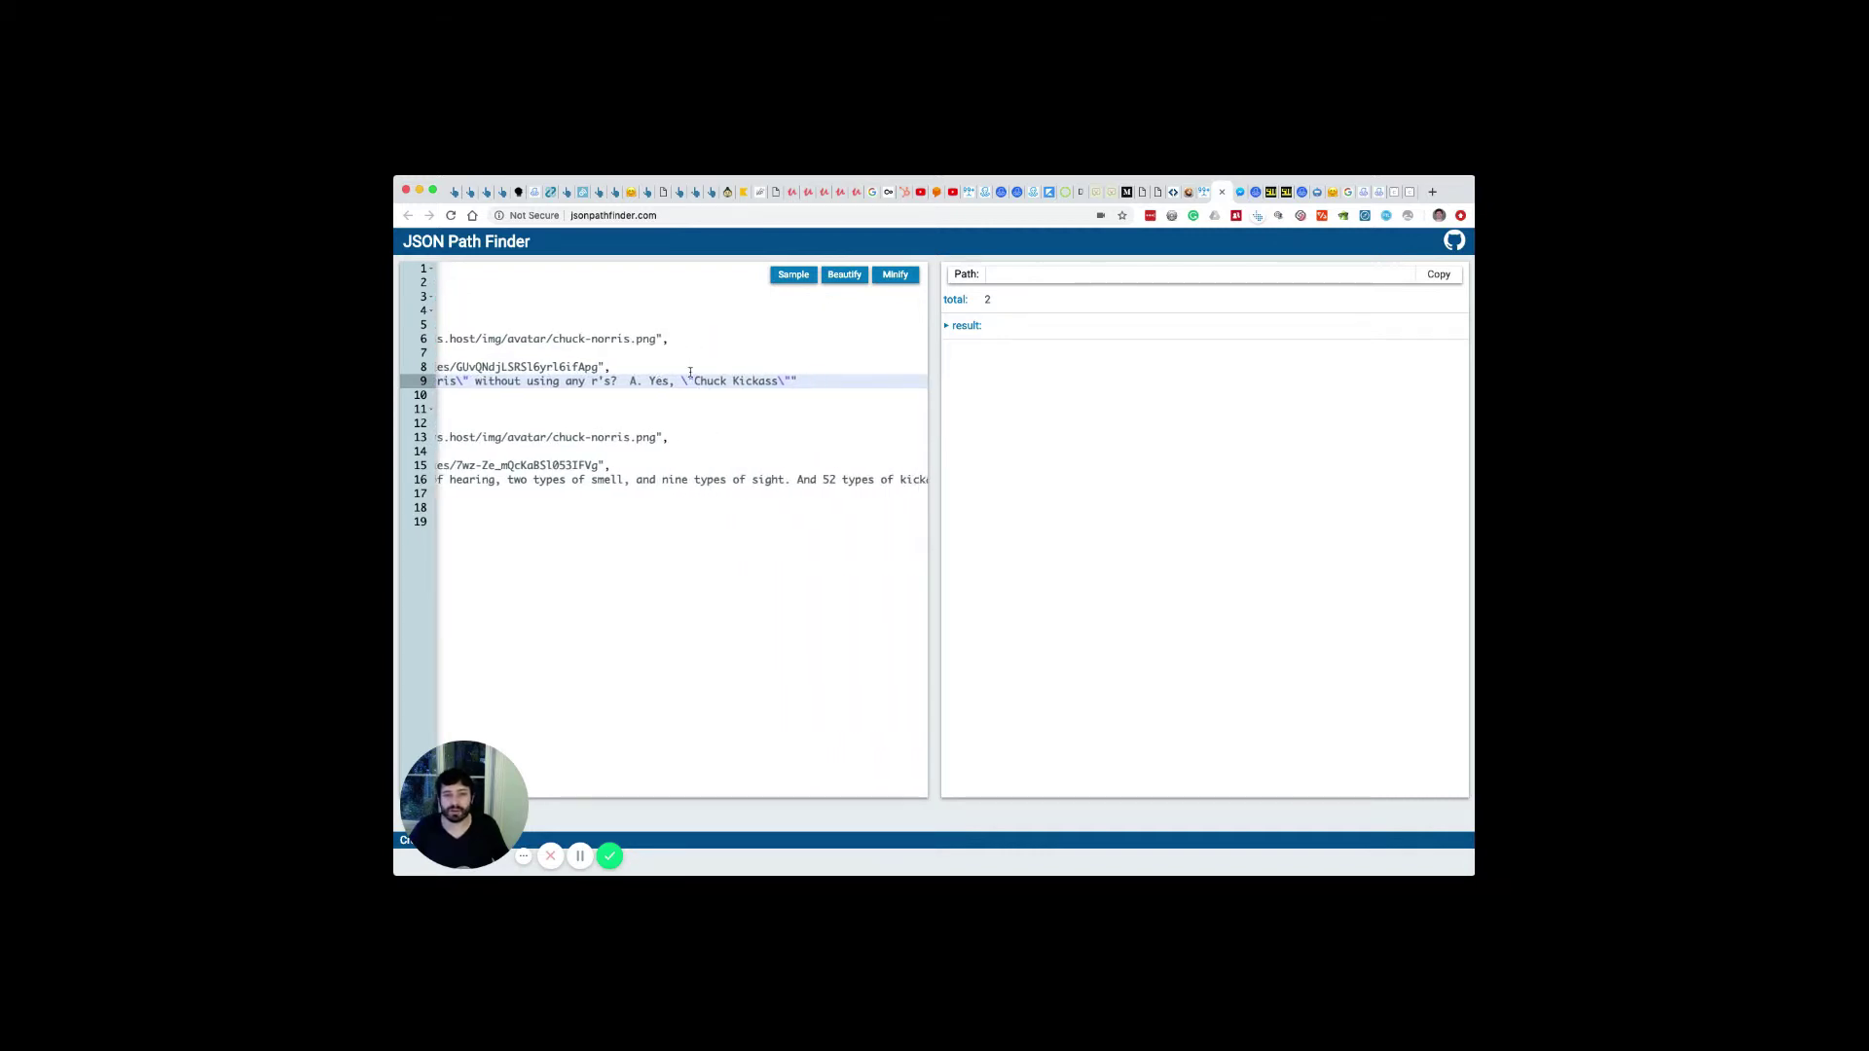
scroll(780, 386, "left", 12)
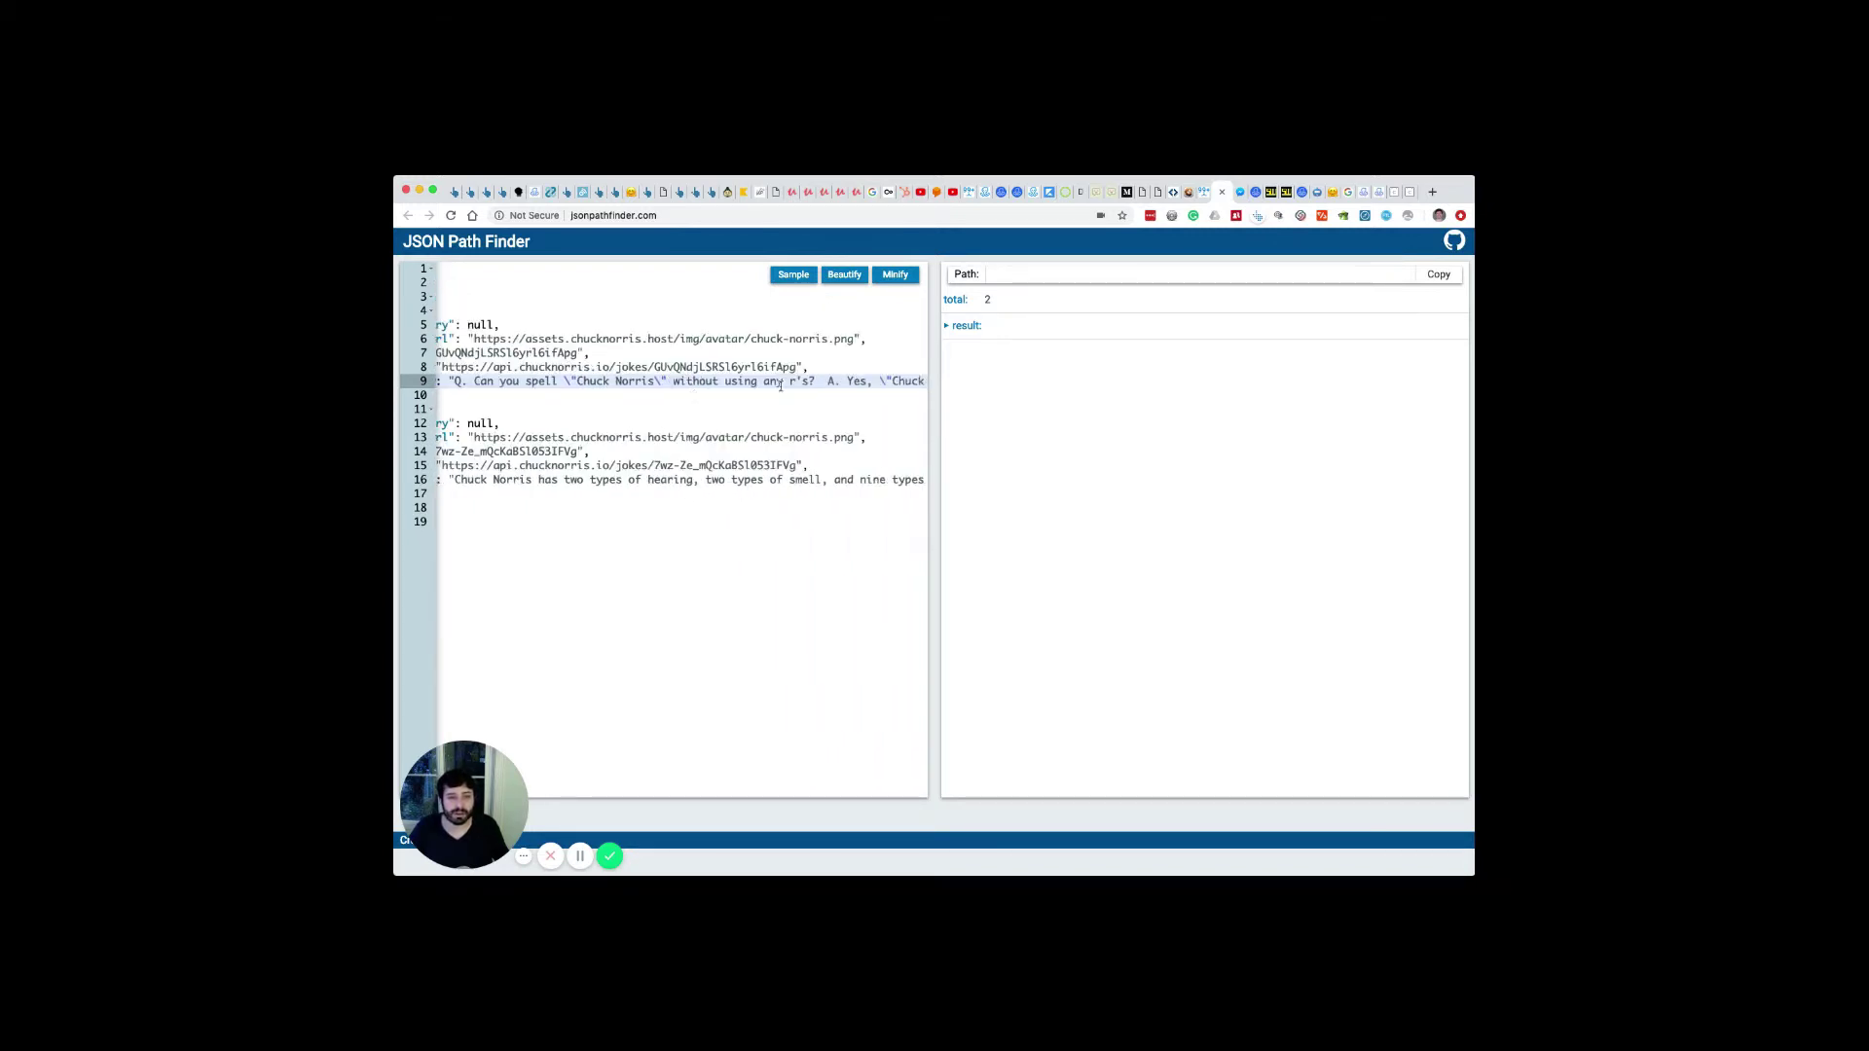
scroll(781, 386, "right", 1)
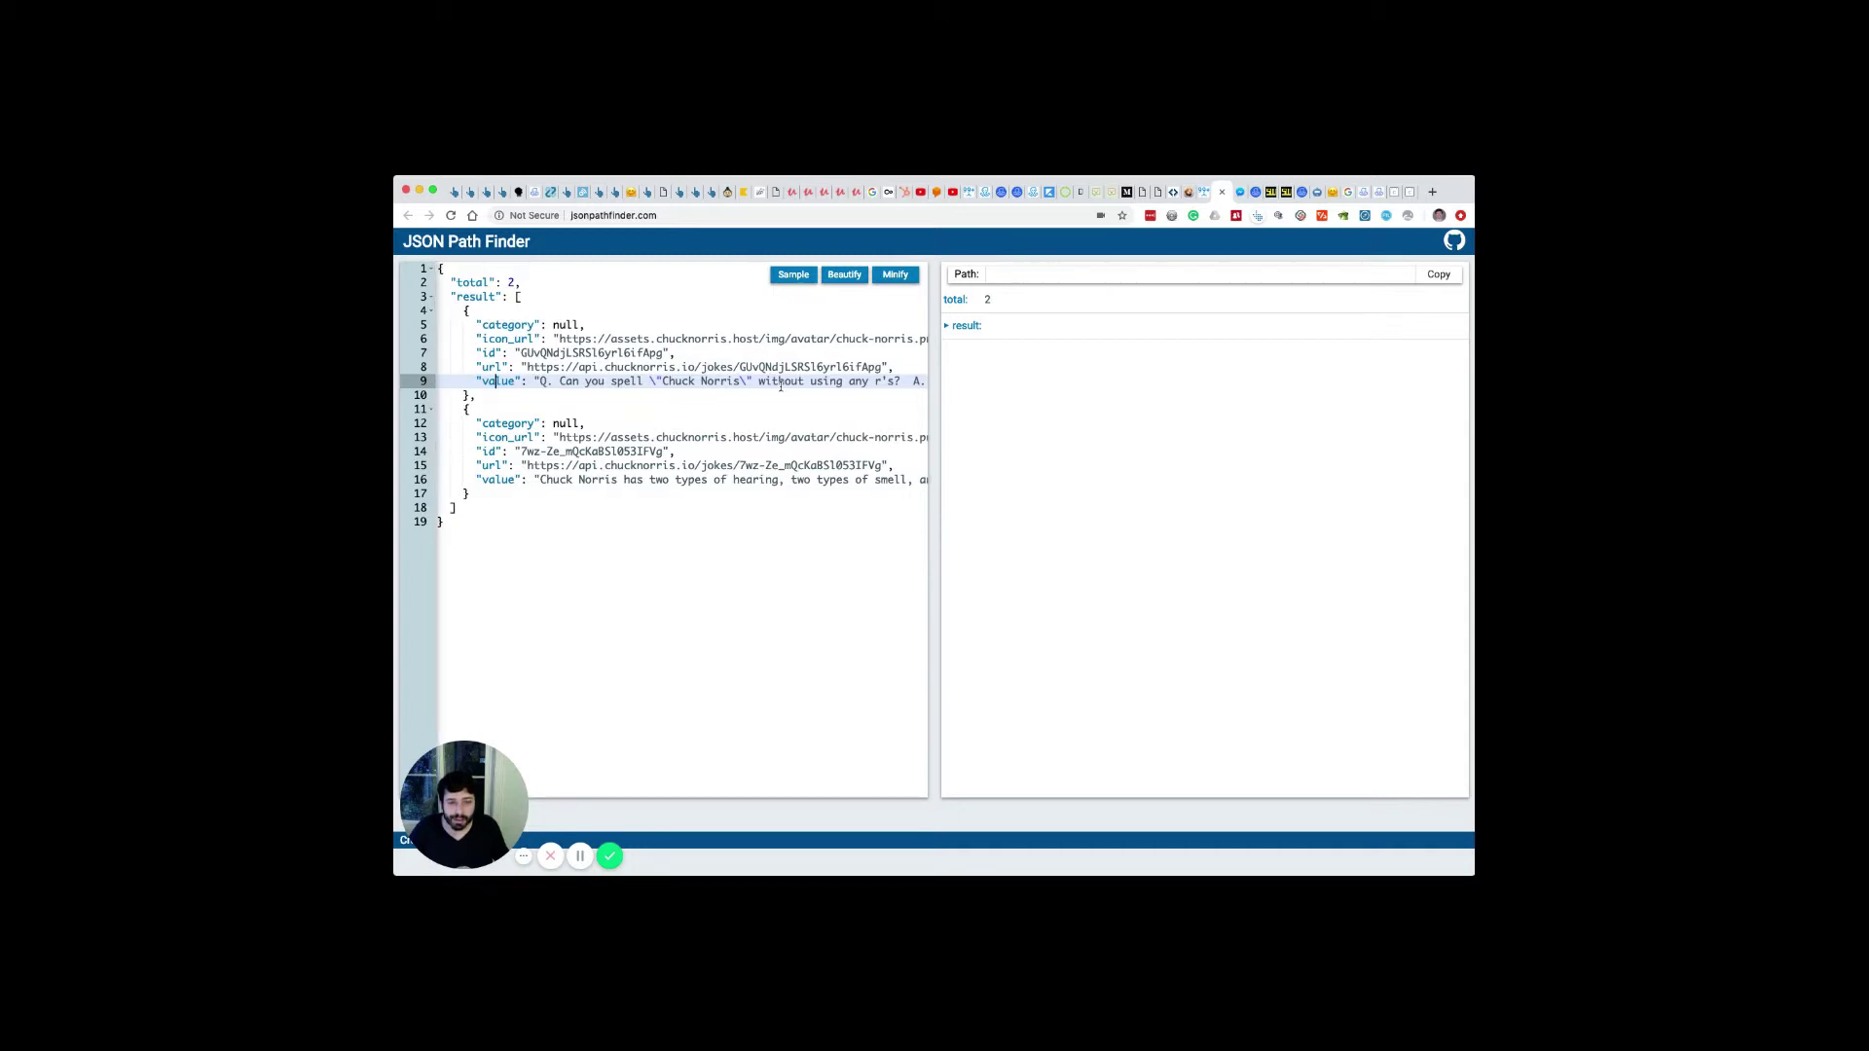
scroll(511, 371, "right", 3)
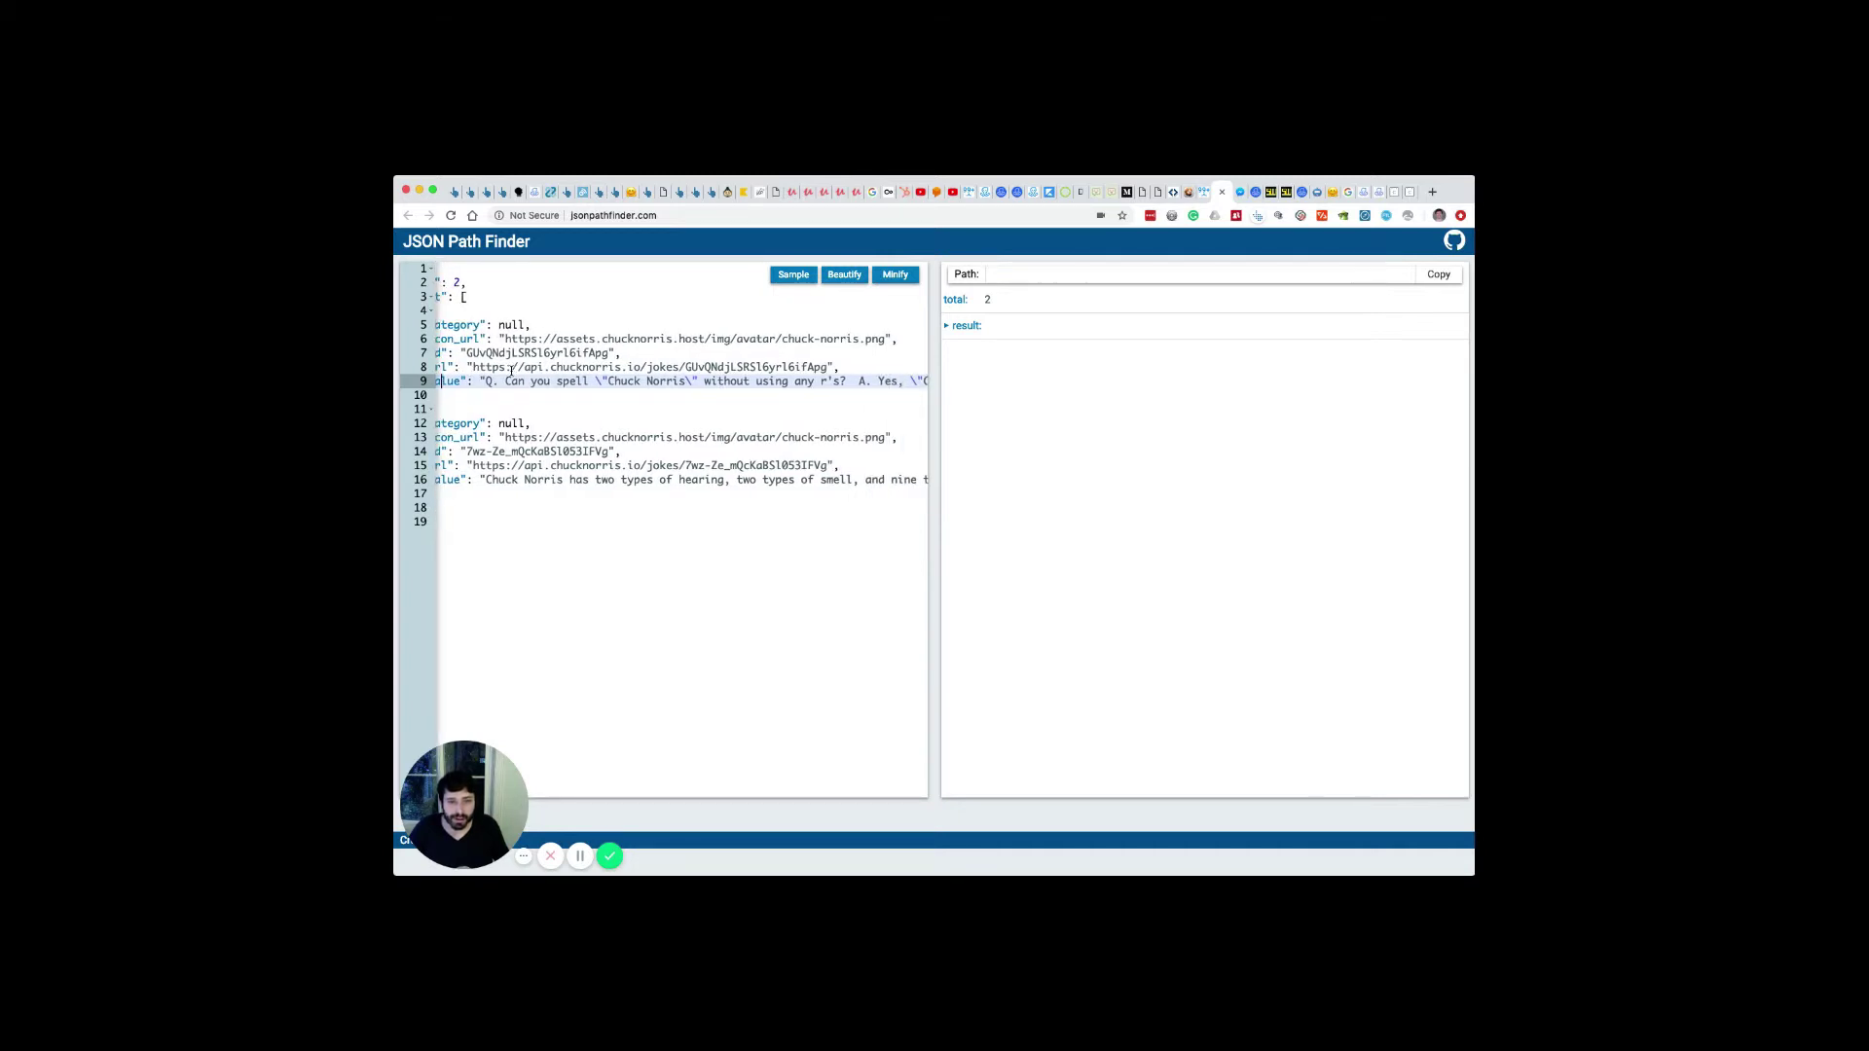
scroll(520, 380, "left", 3)
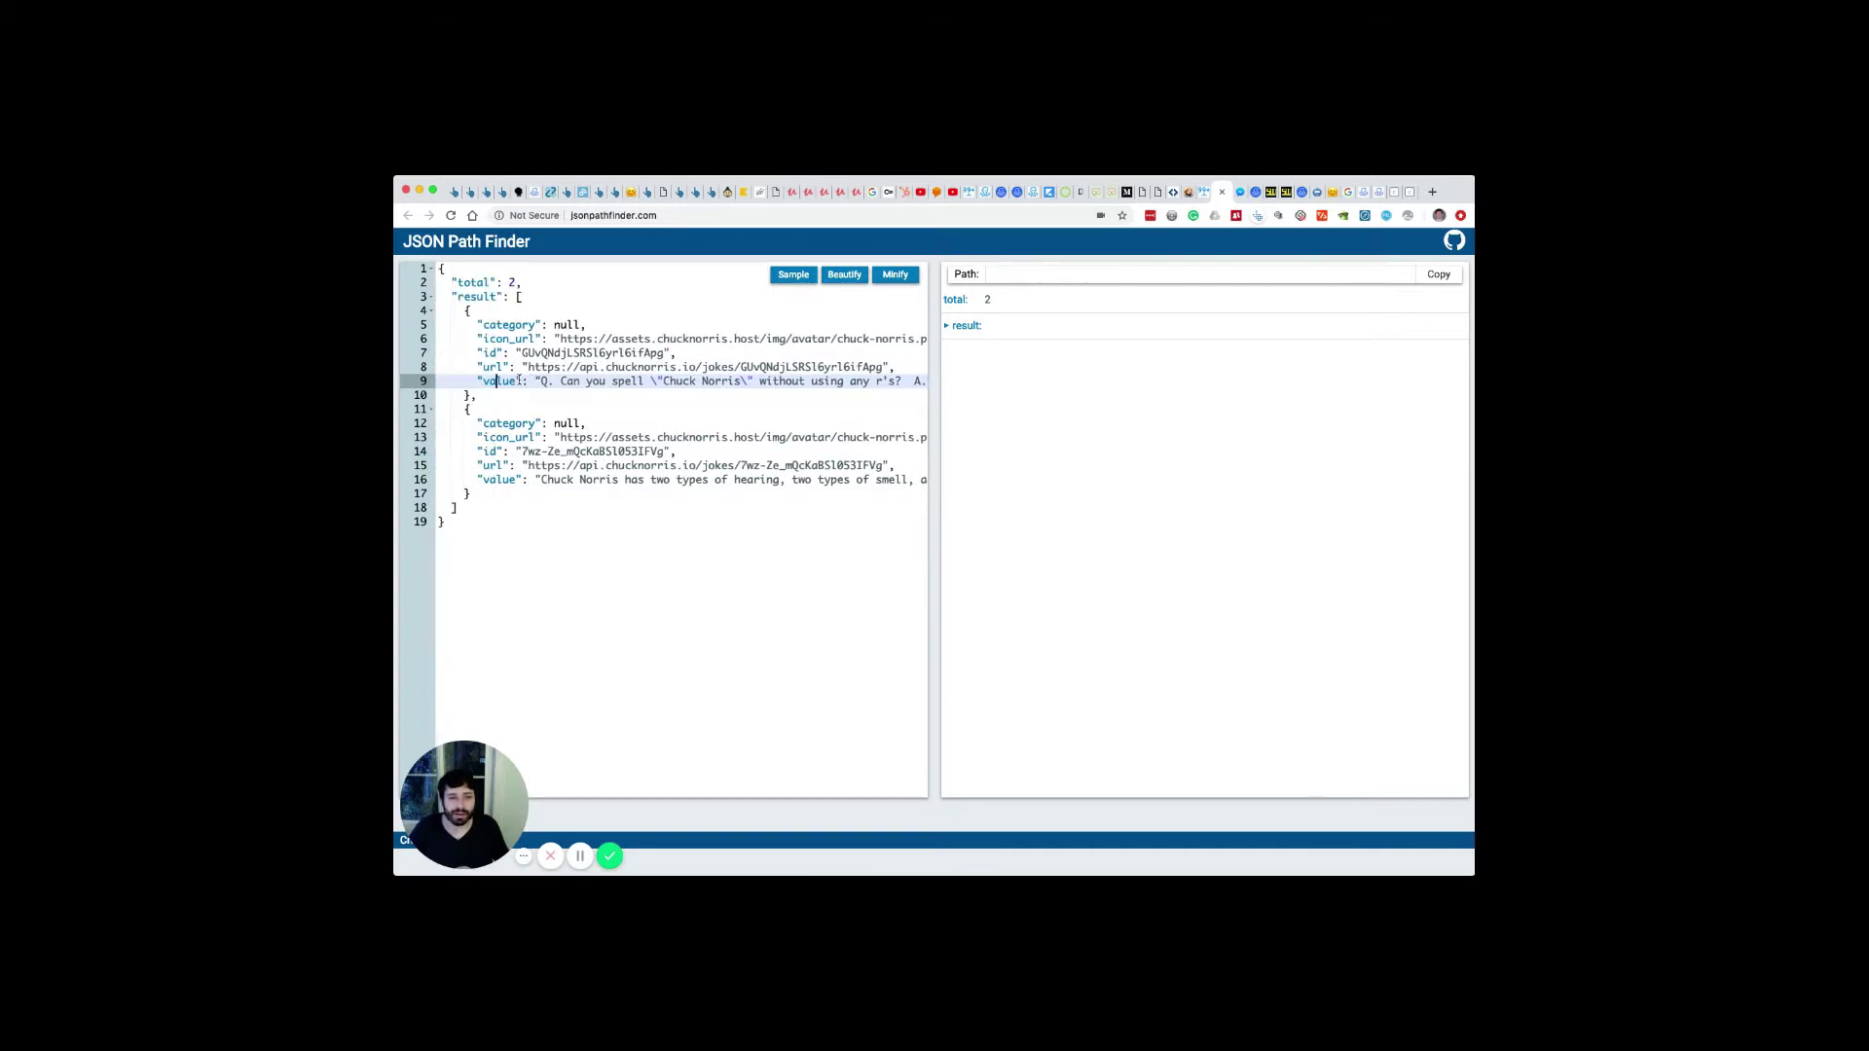
scroll(558, 475, "right", 2)
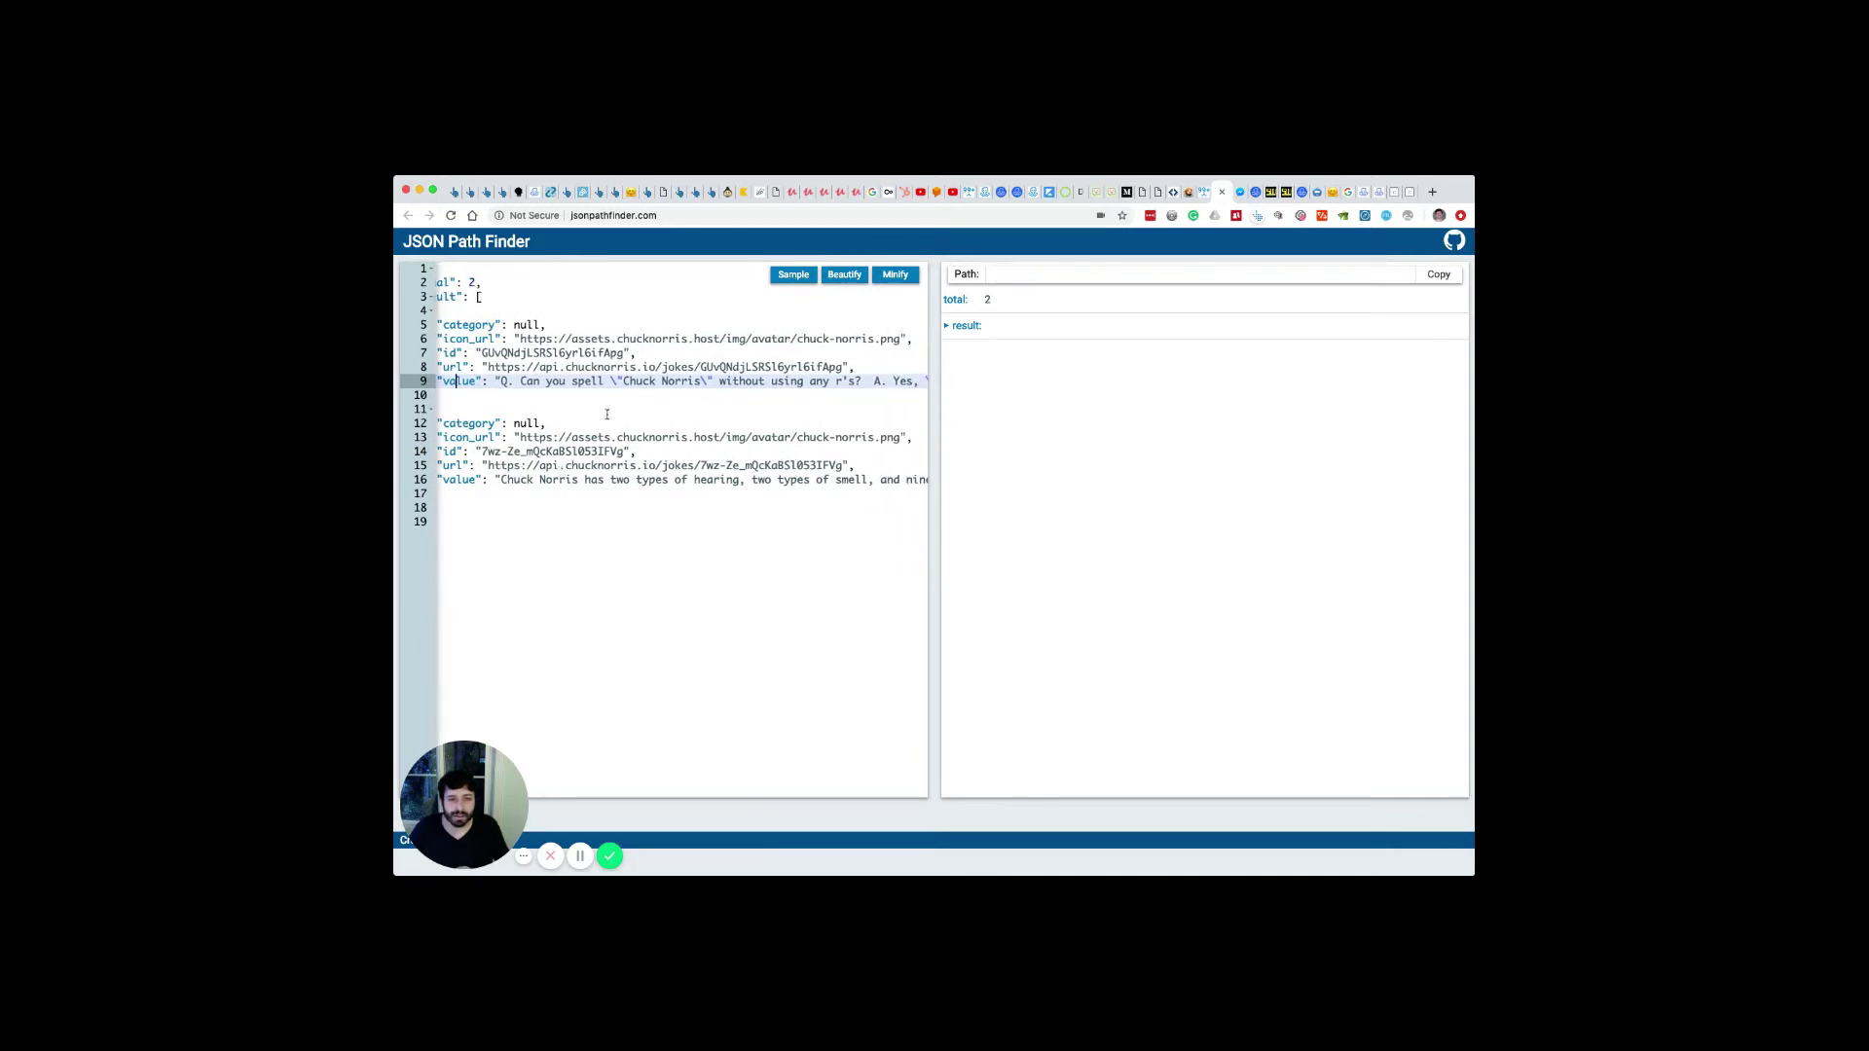
scroll(626, 395, "left", 2)
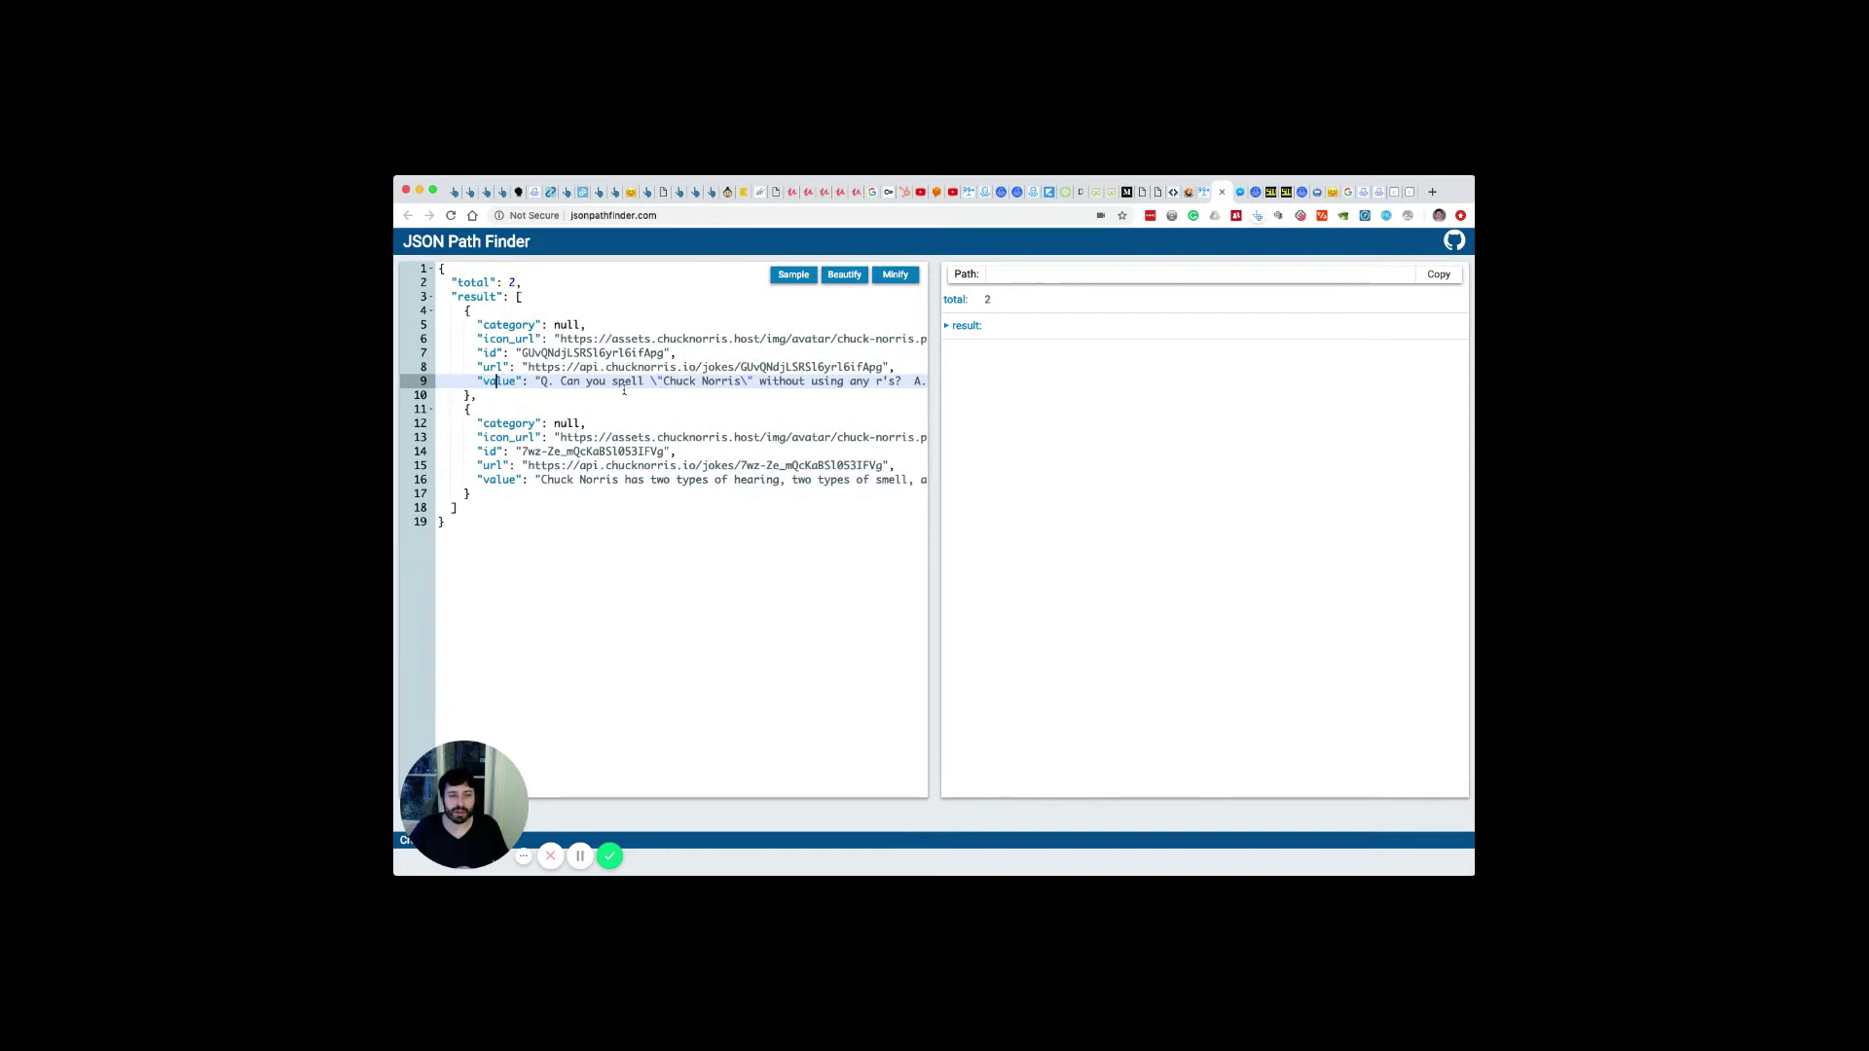
scroll(573, 380, "right", 2)
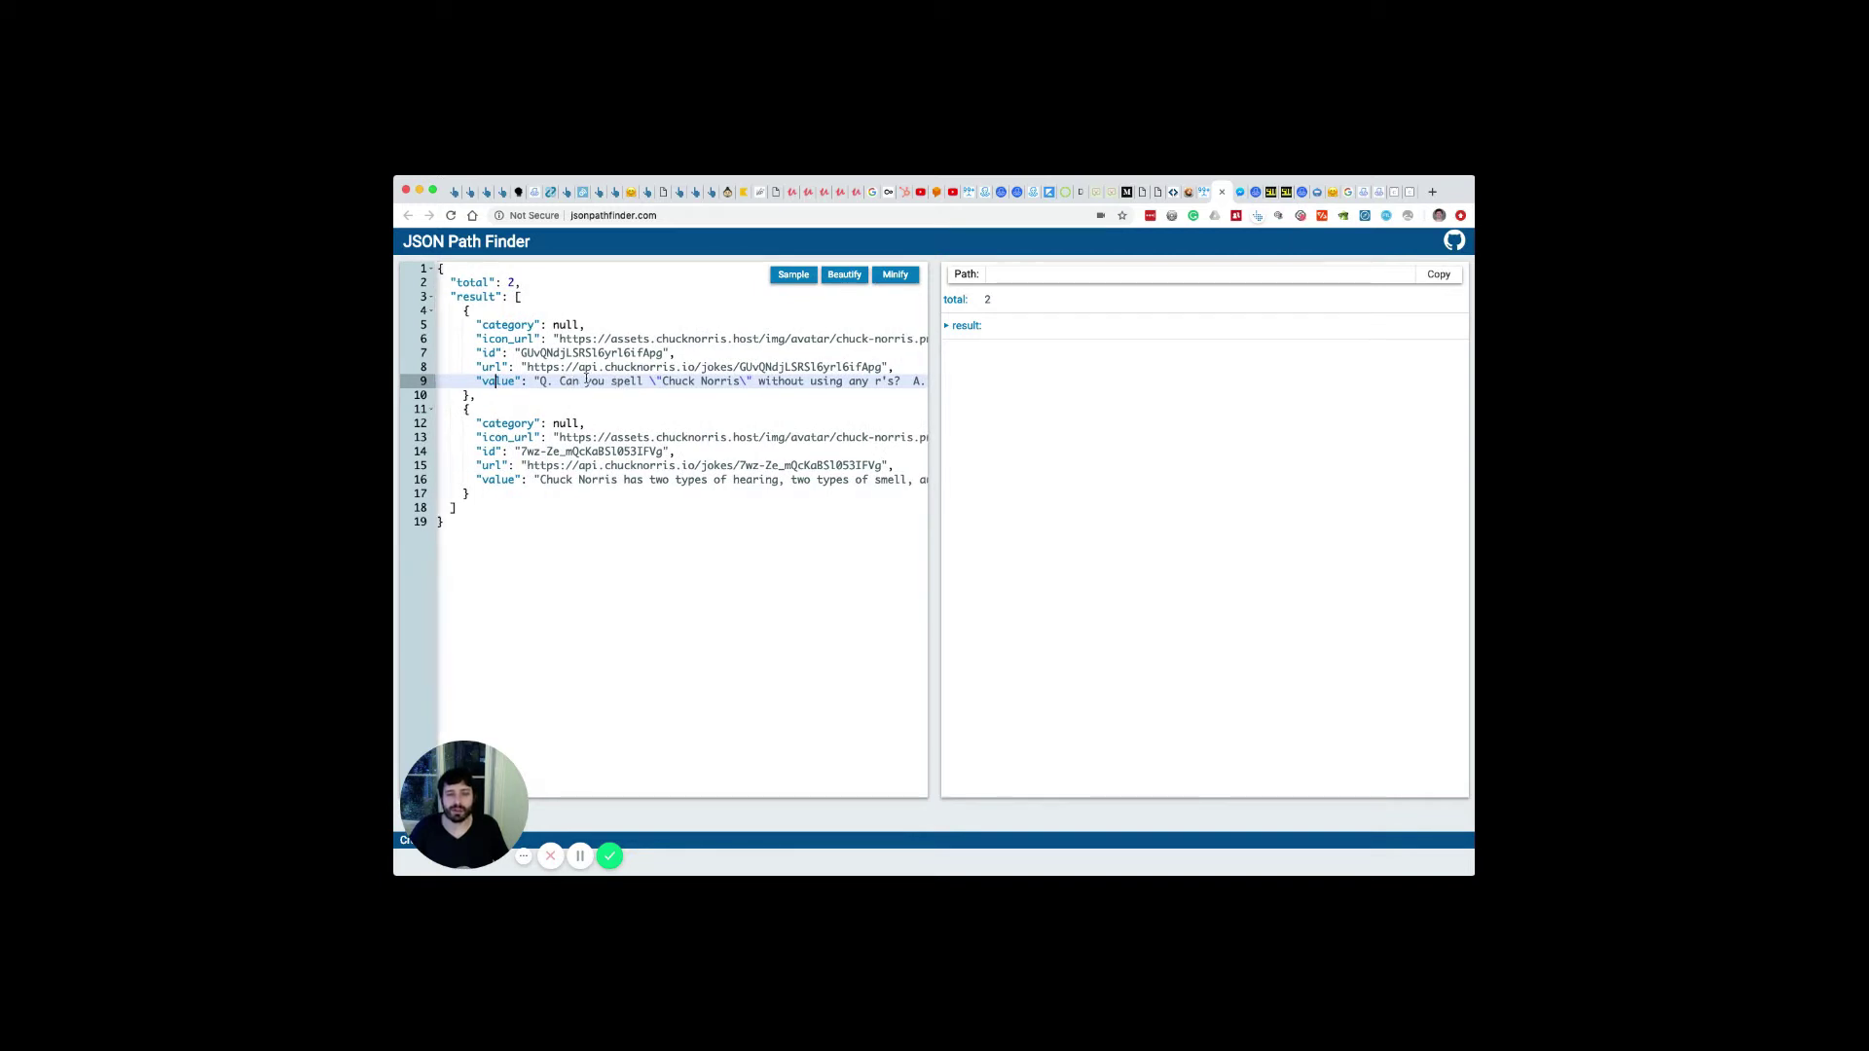
scroll(619, 380, "right", 5)
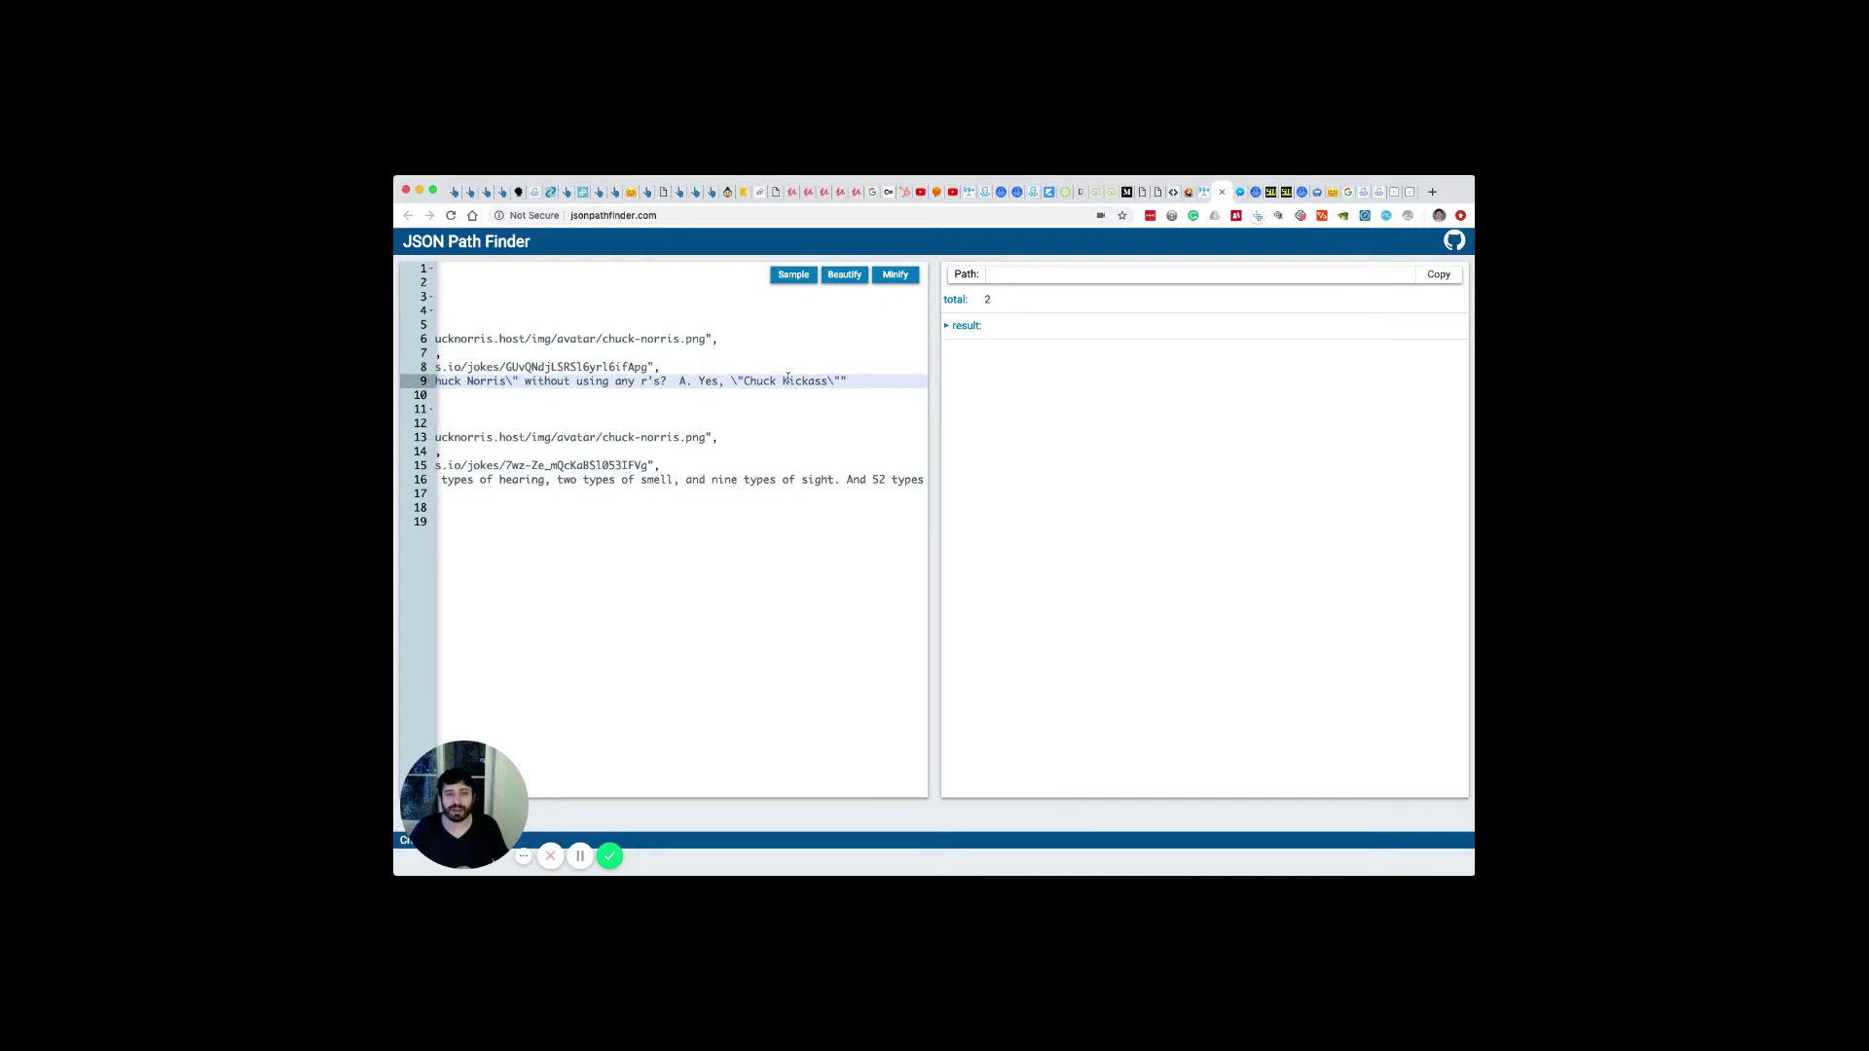
scroll(788, 377, "left", 6)
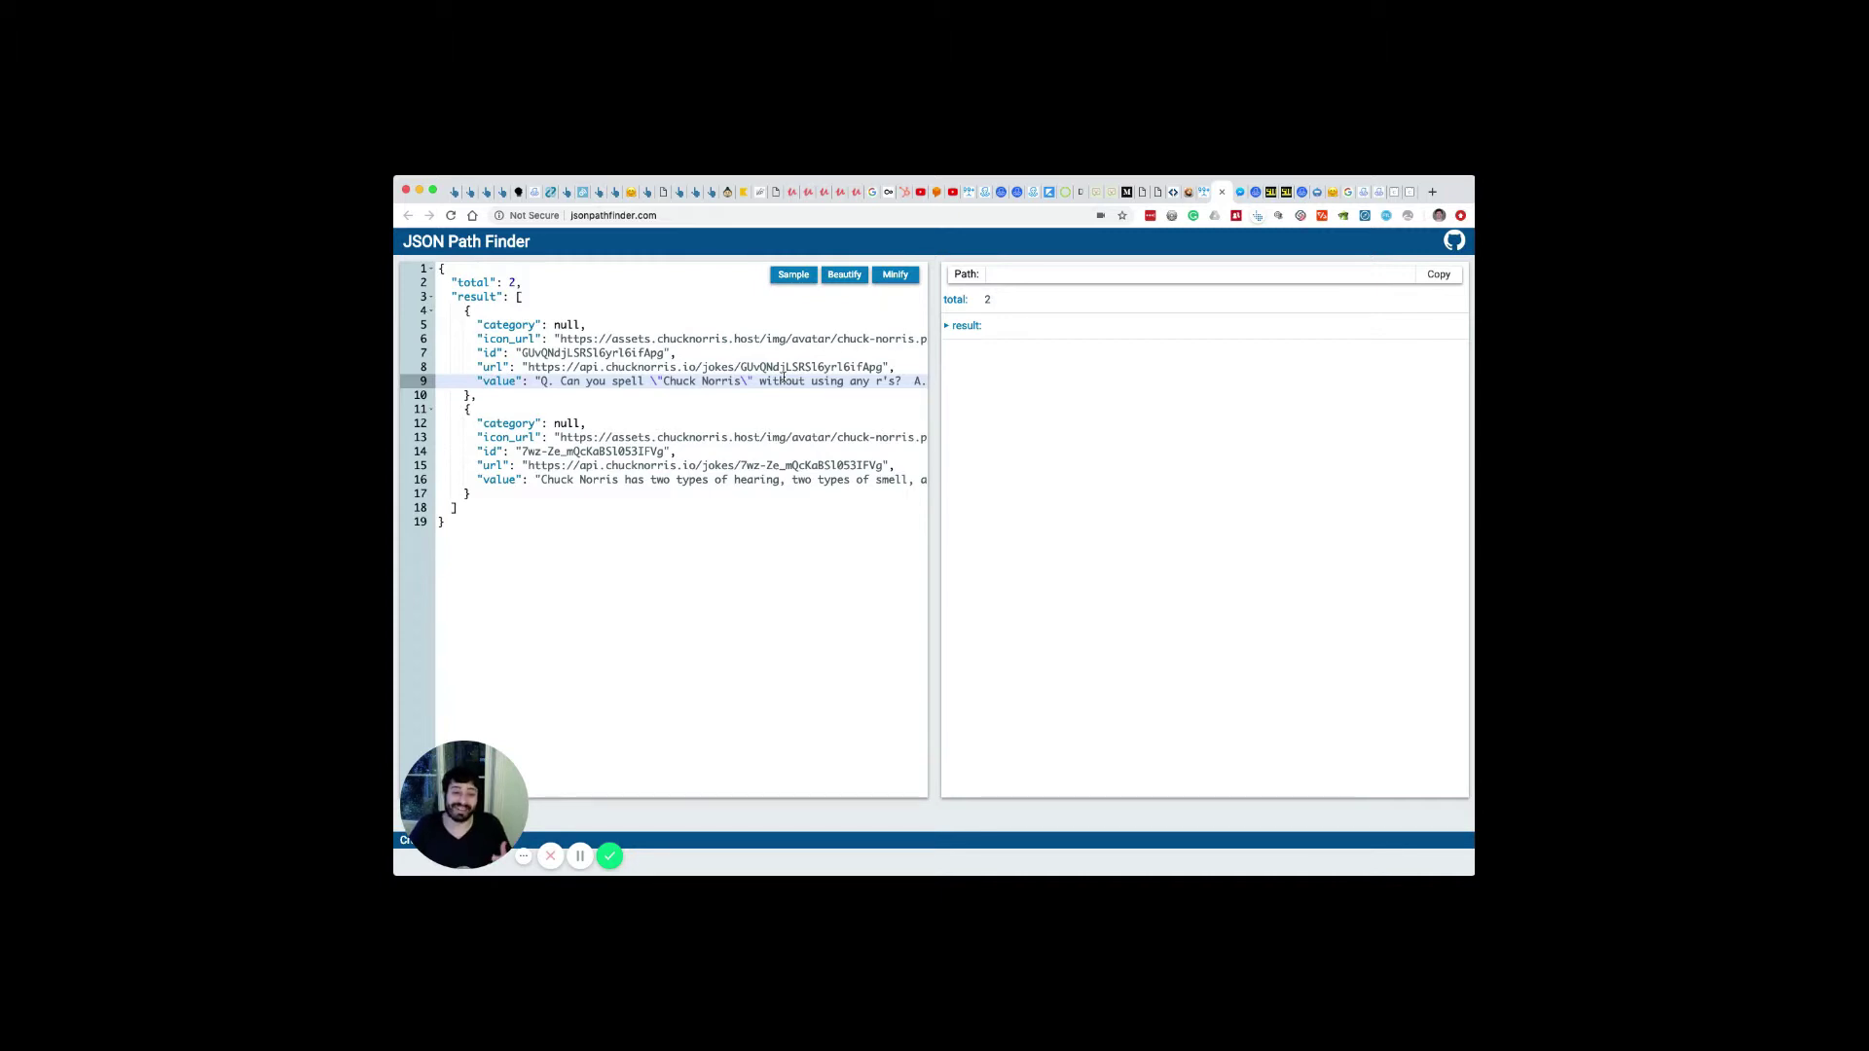
Copy the path x.result[0].value of the first result's joke and return to the response mapping of the ManyChat request
left_click(954, 328)
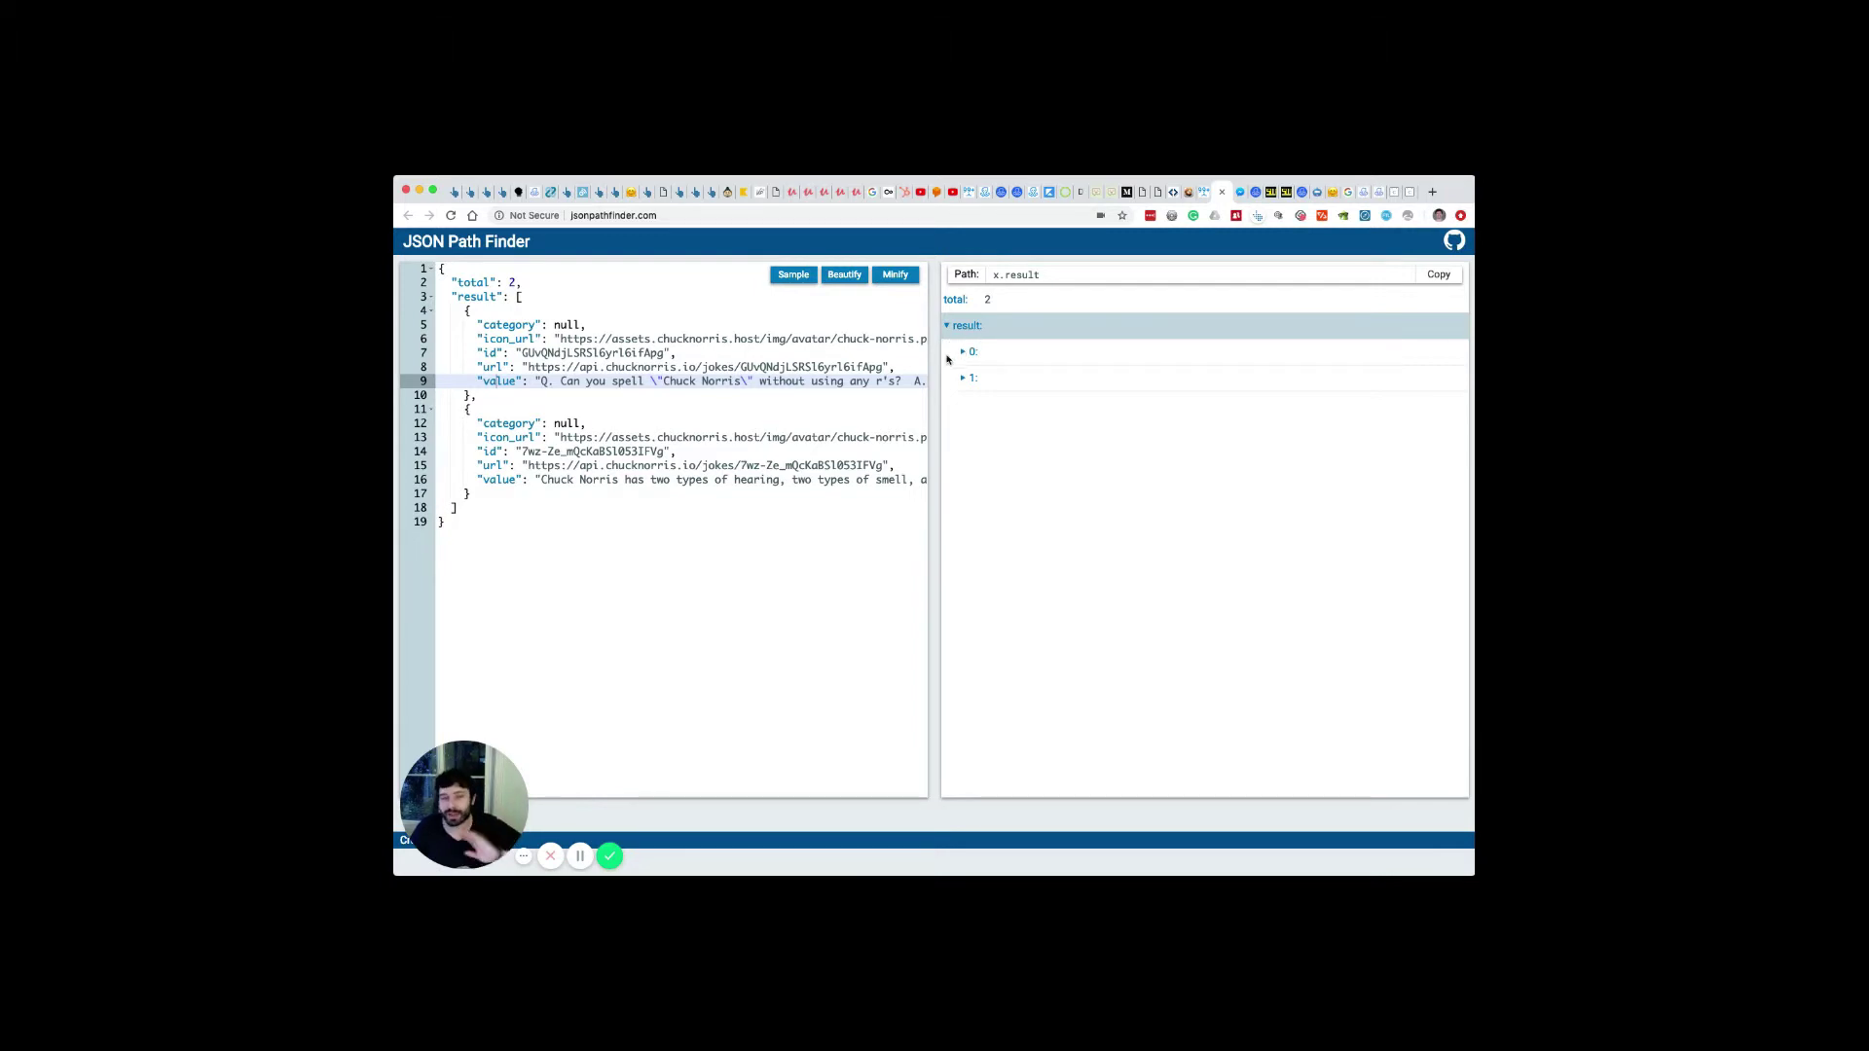
left_click(961, 352)
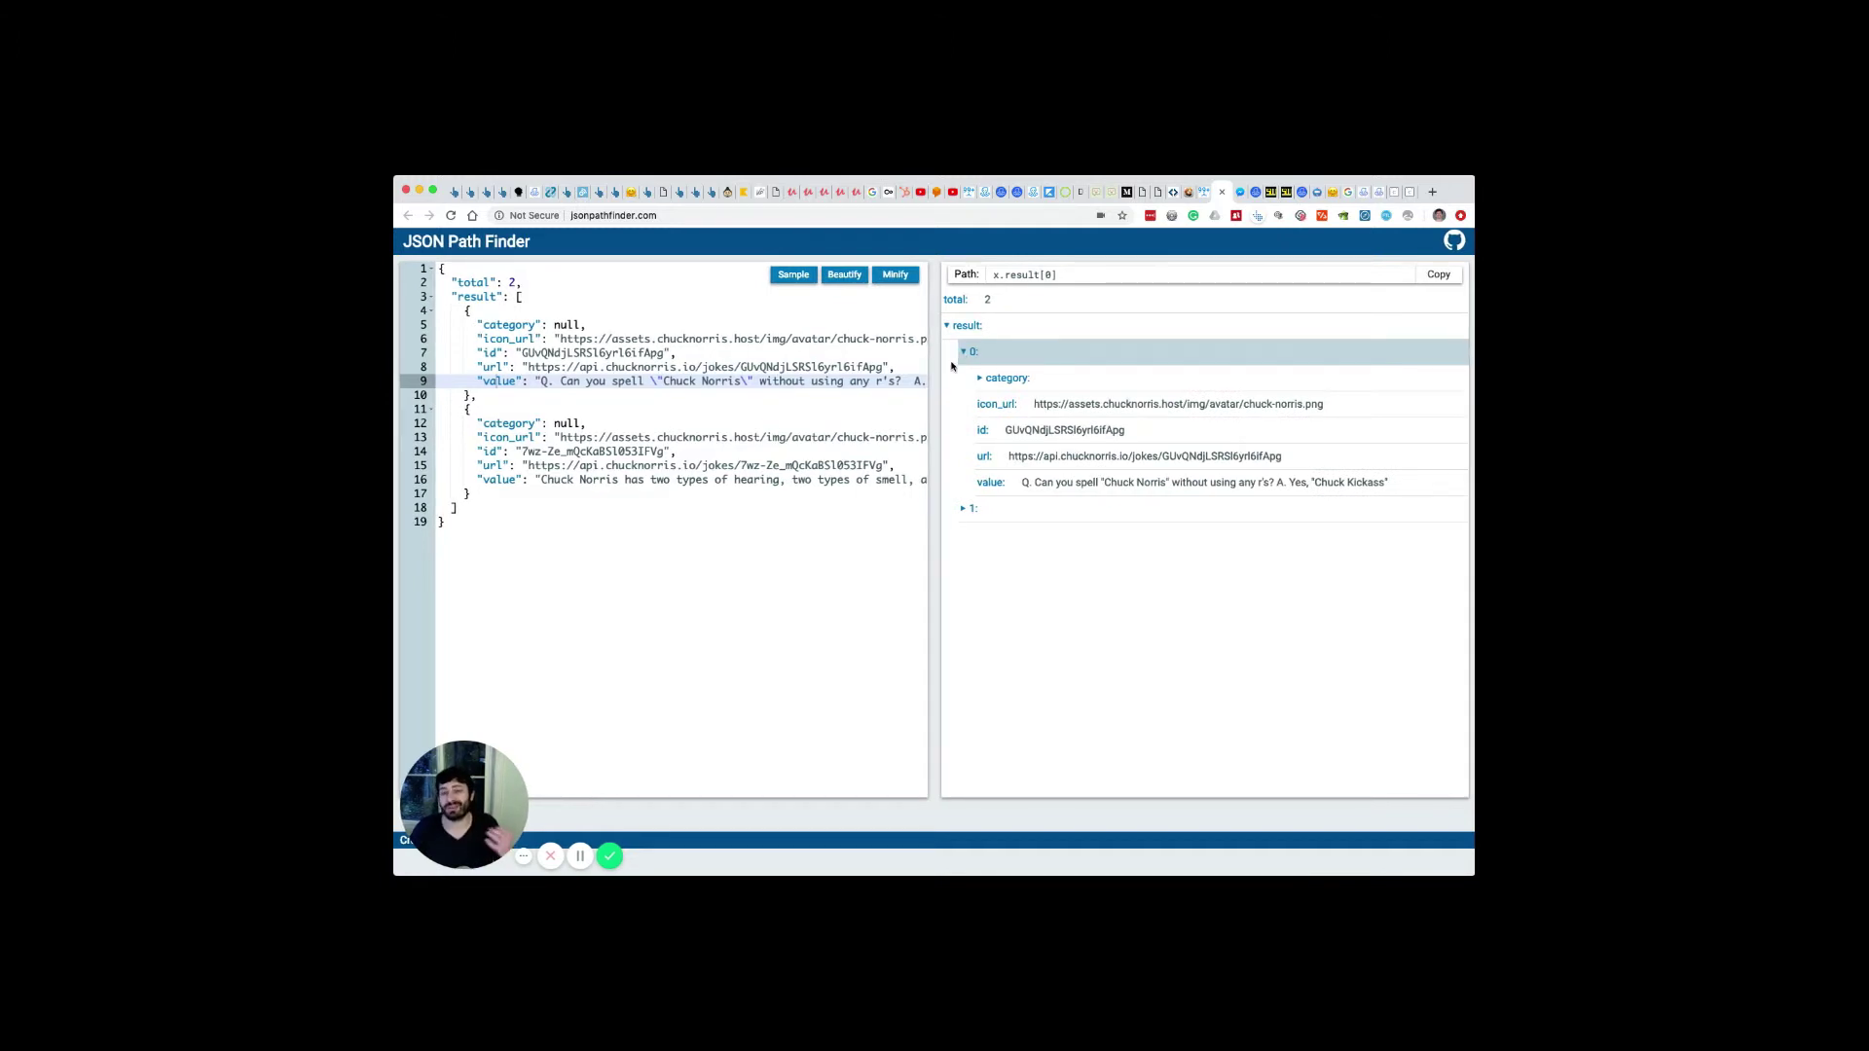
left_click(991, 483)
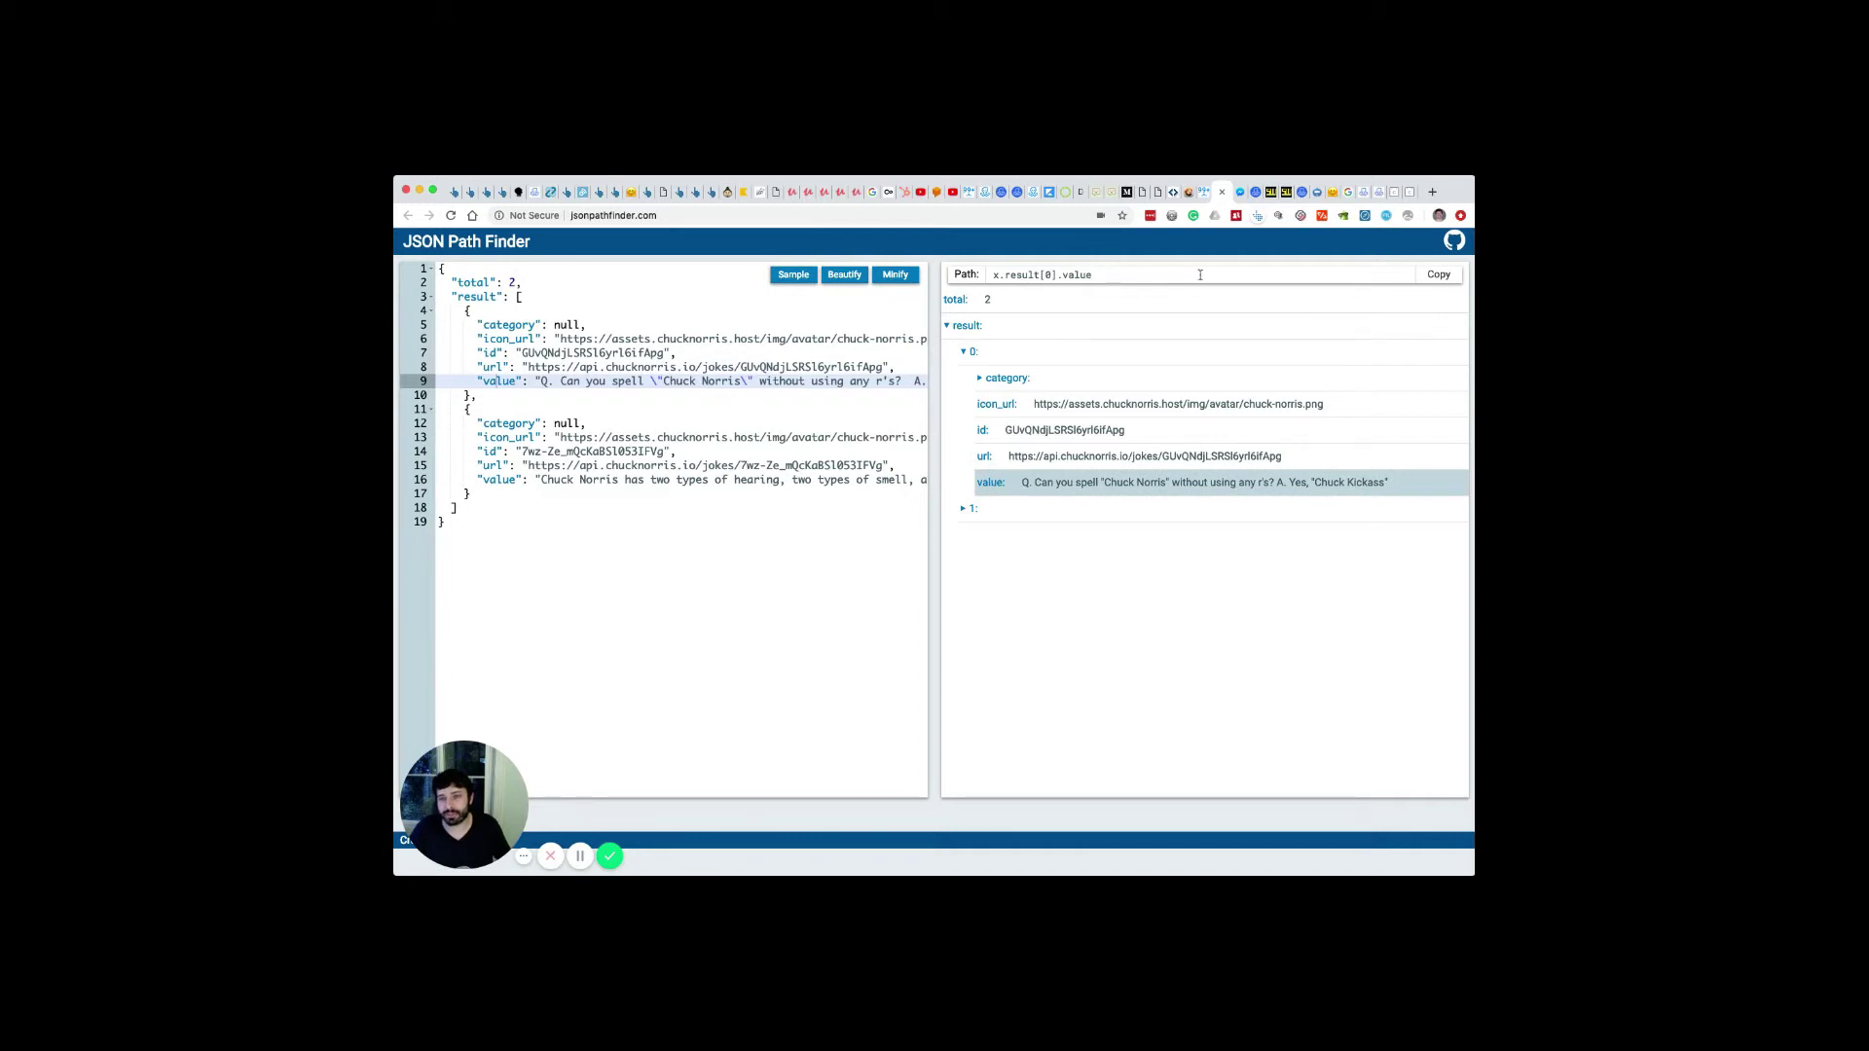
left_click(1439, 274)
key("ctrl+shift+Tab")
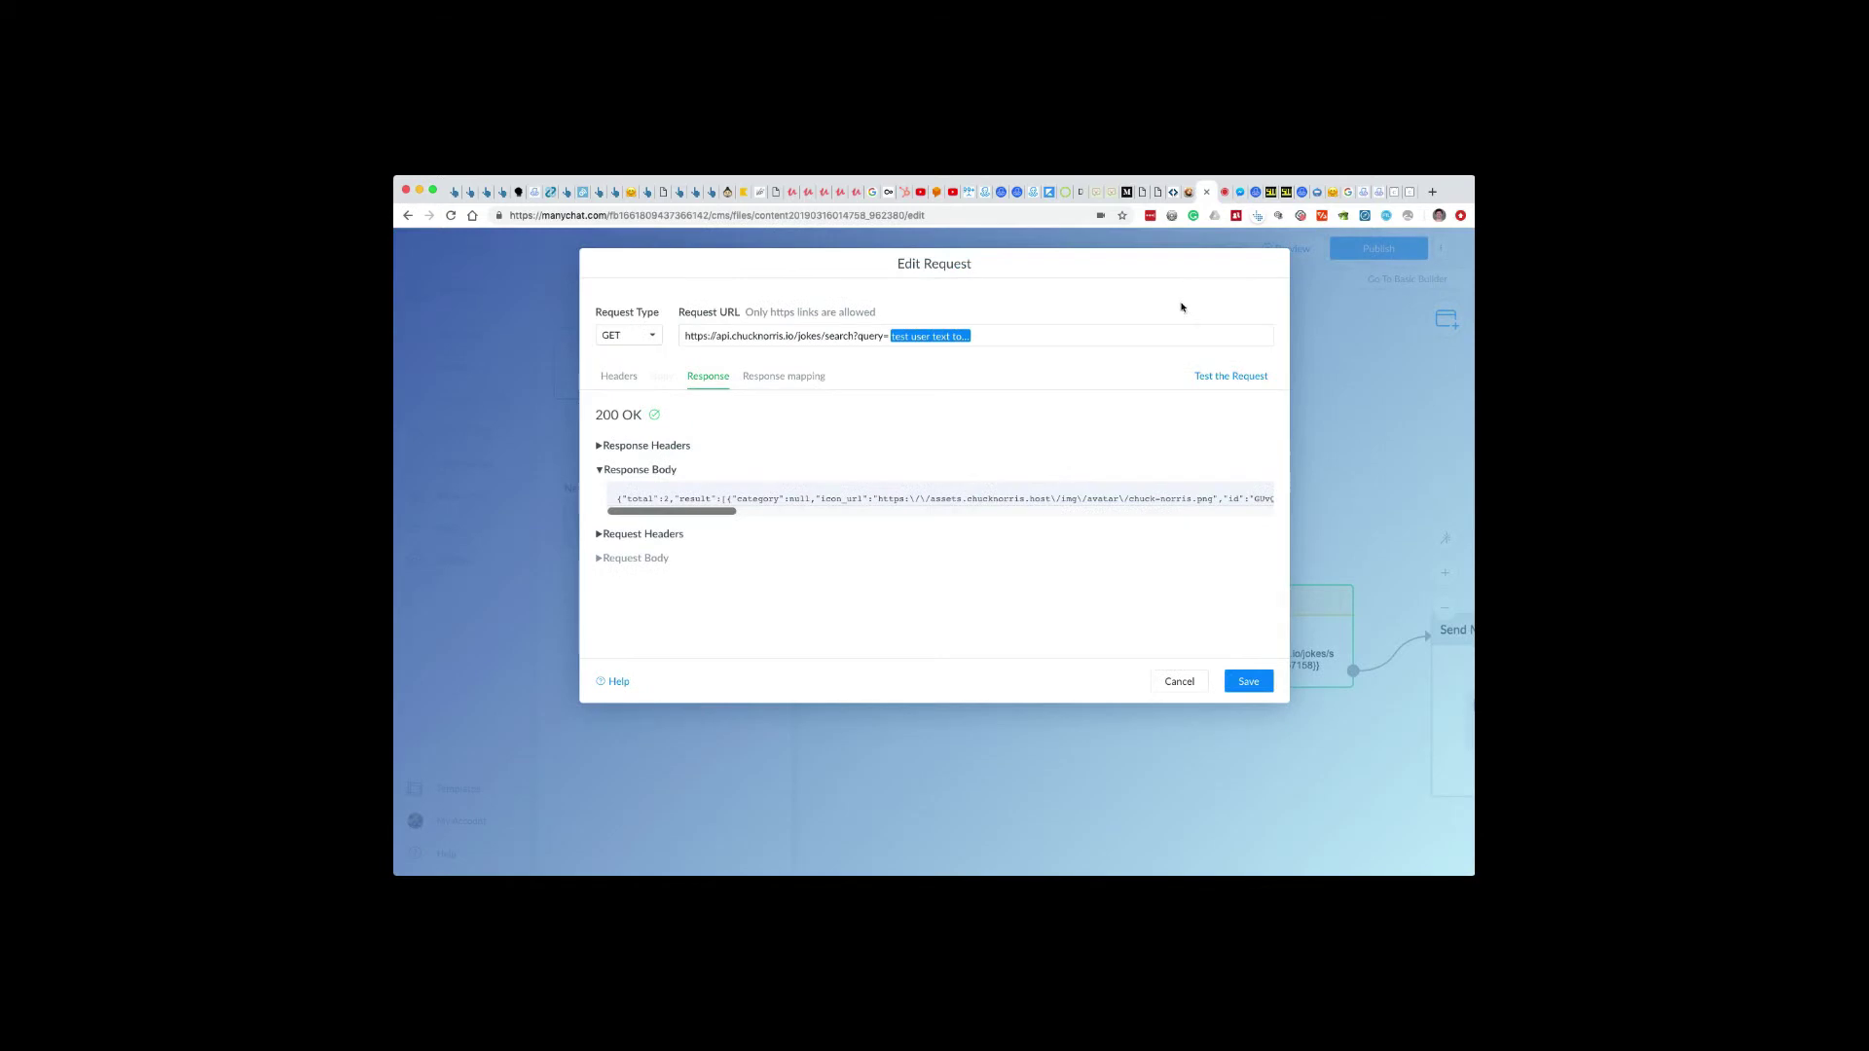
left_click(788, 390)
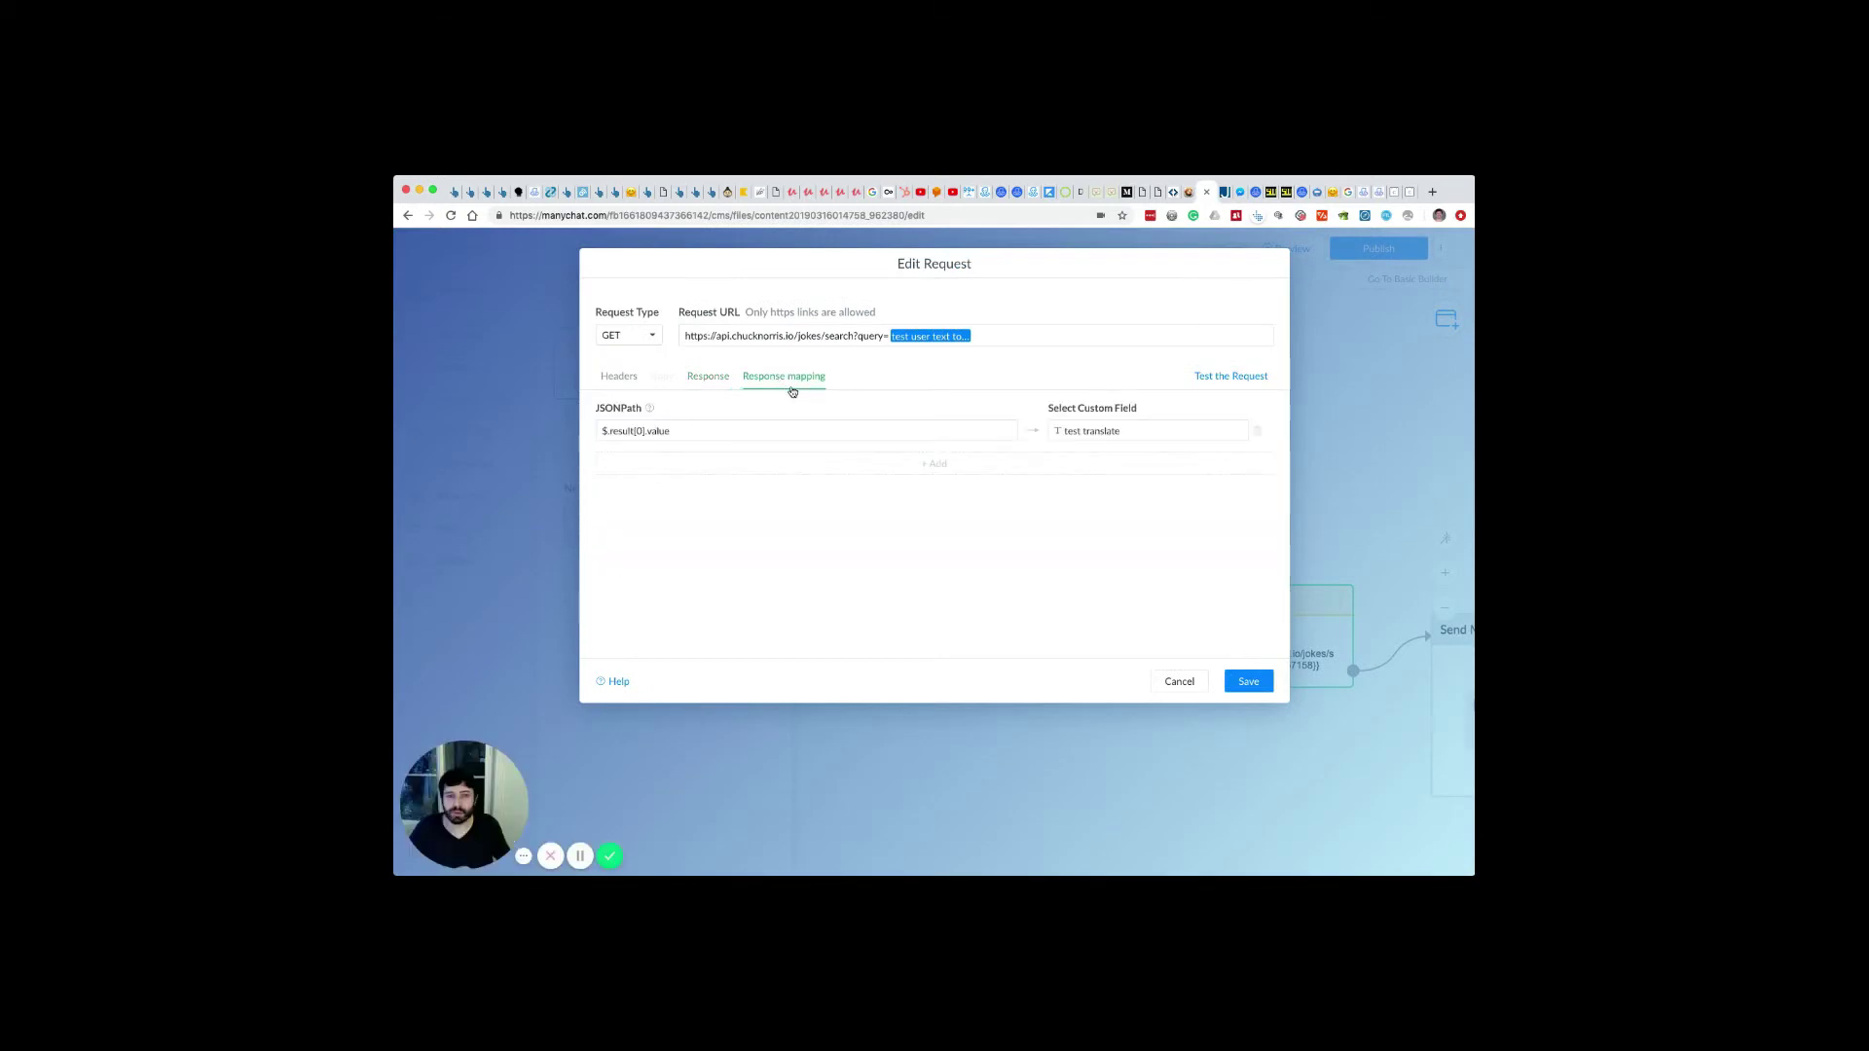
Put $ at the start of the mapped JSONPath so it reads $.result[0].value, and save the request
left_click(721, 429)
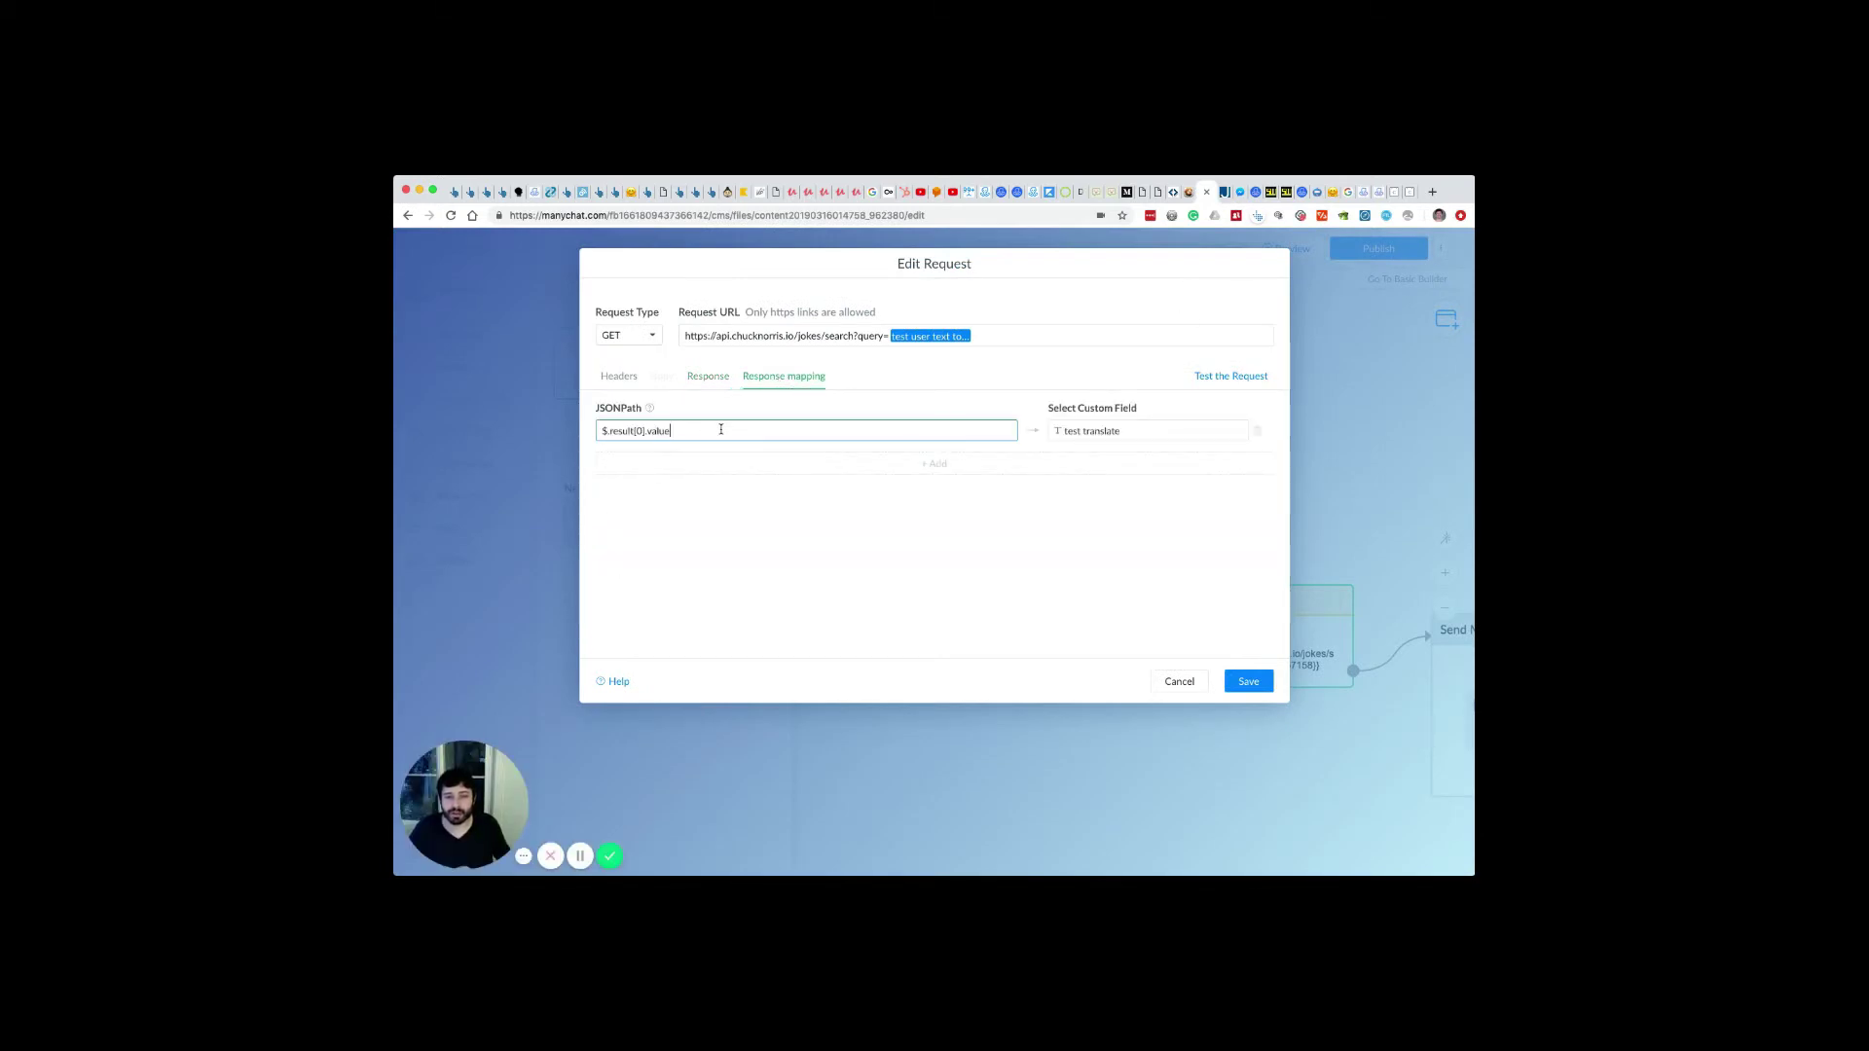
triple_click(720, 430)
key("Right")
left_click_drag(605, 433, 571, 436)
key("BackSpace")
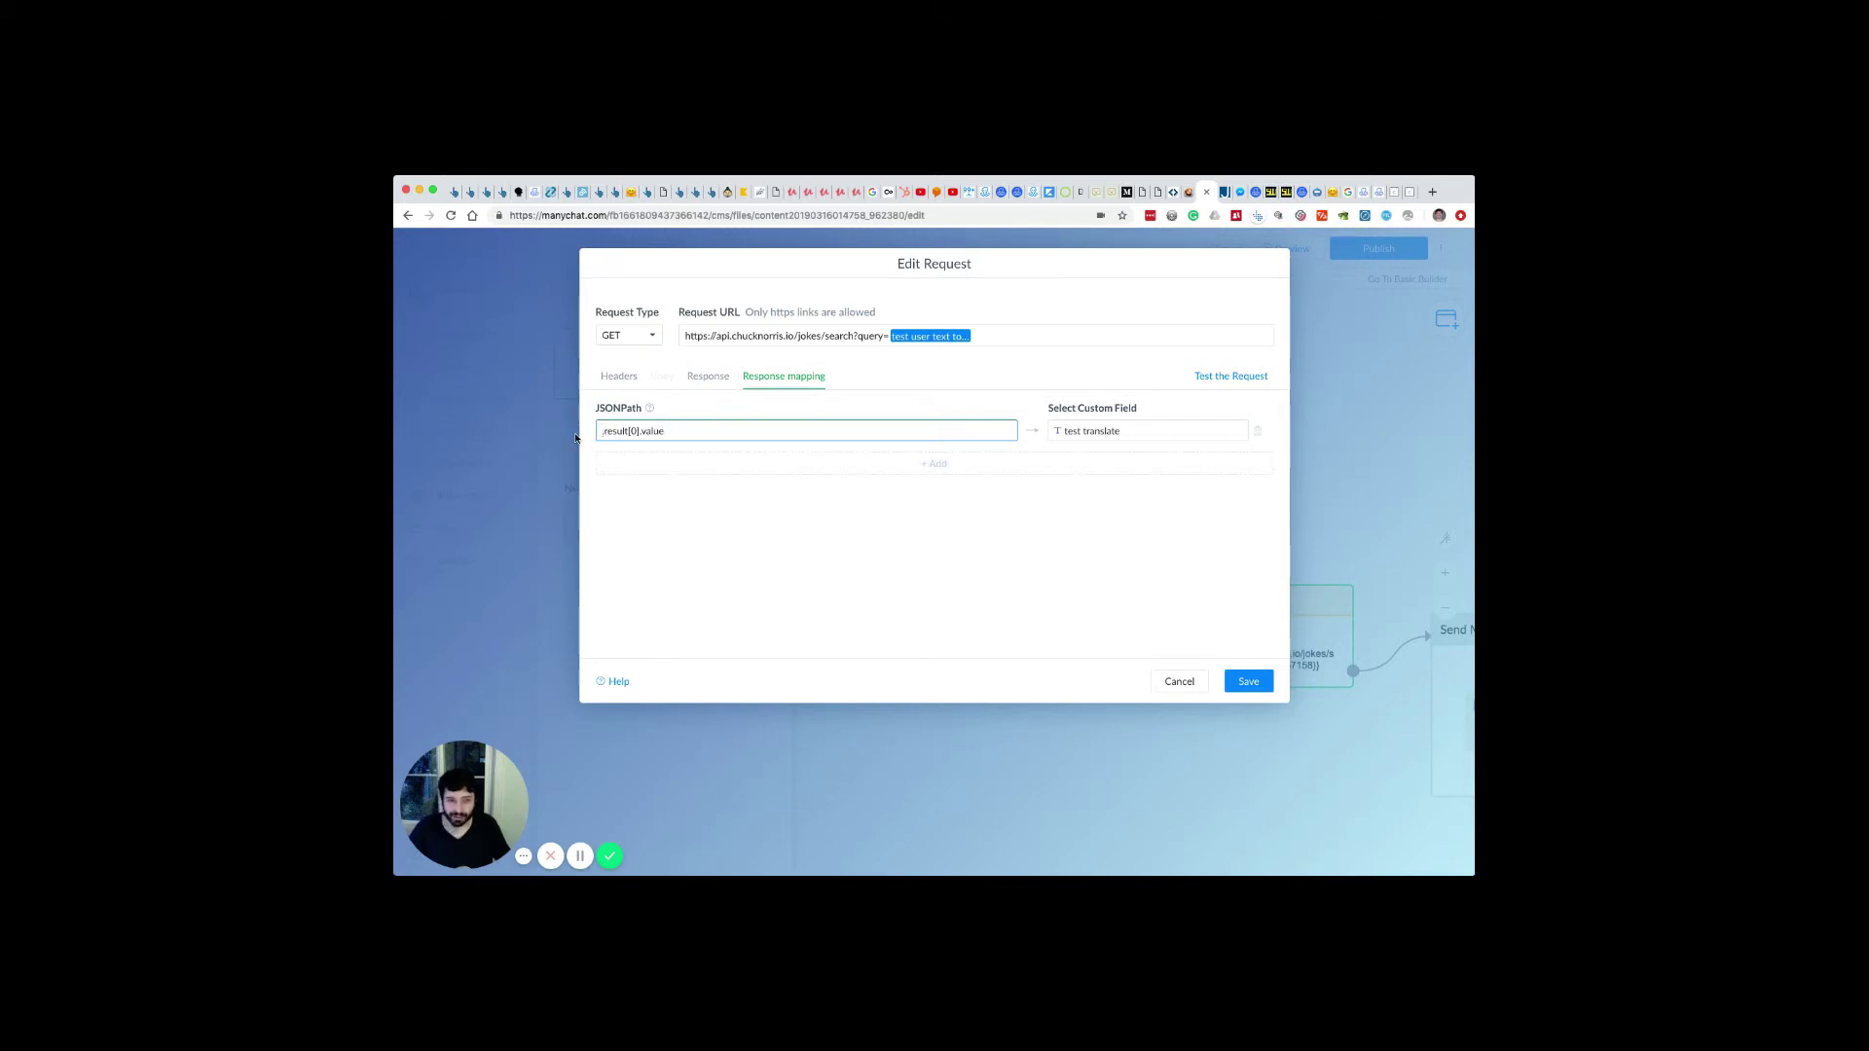
type("$")
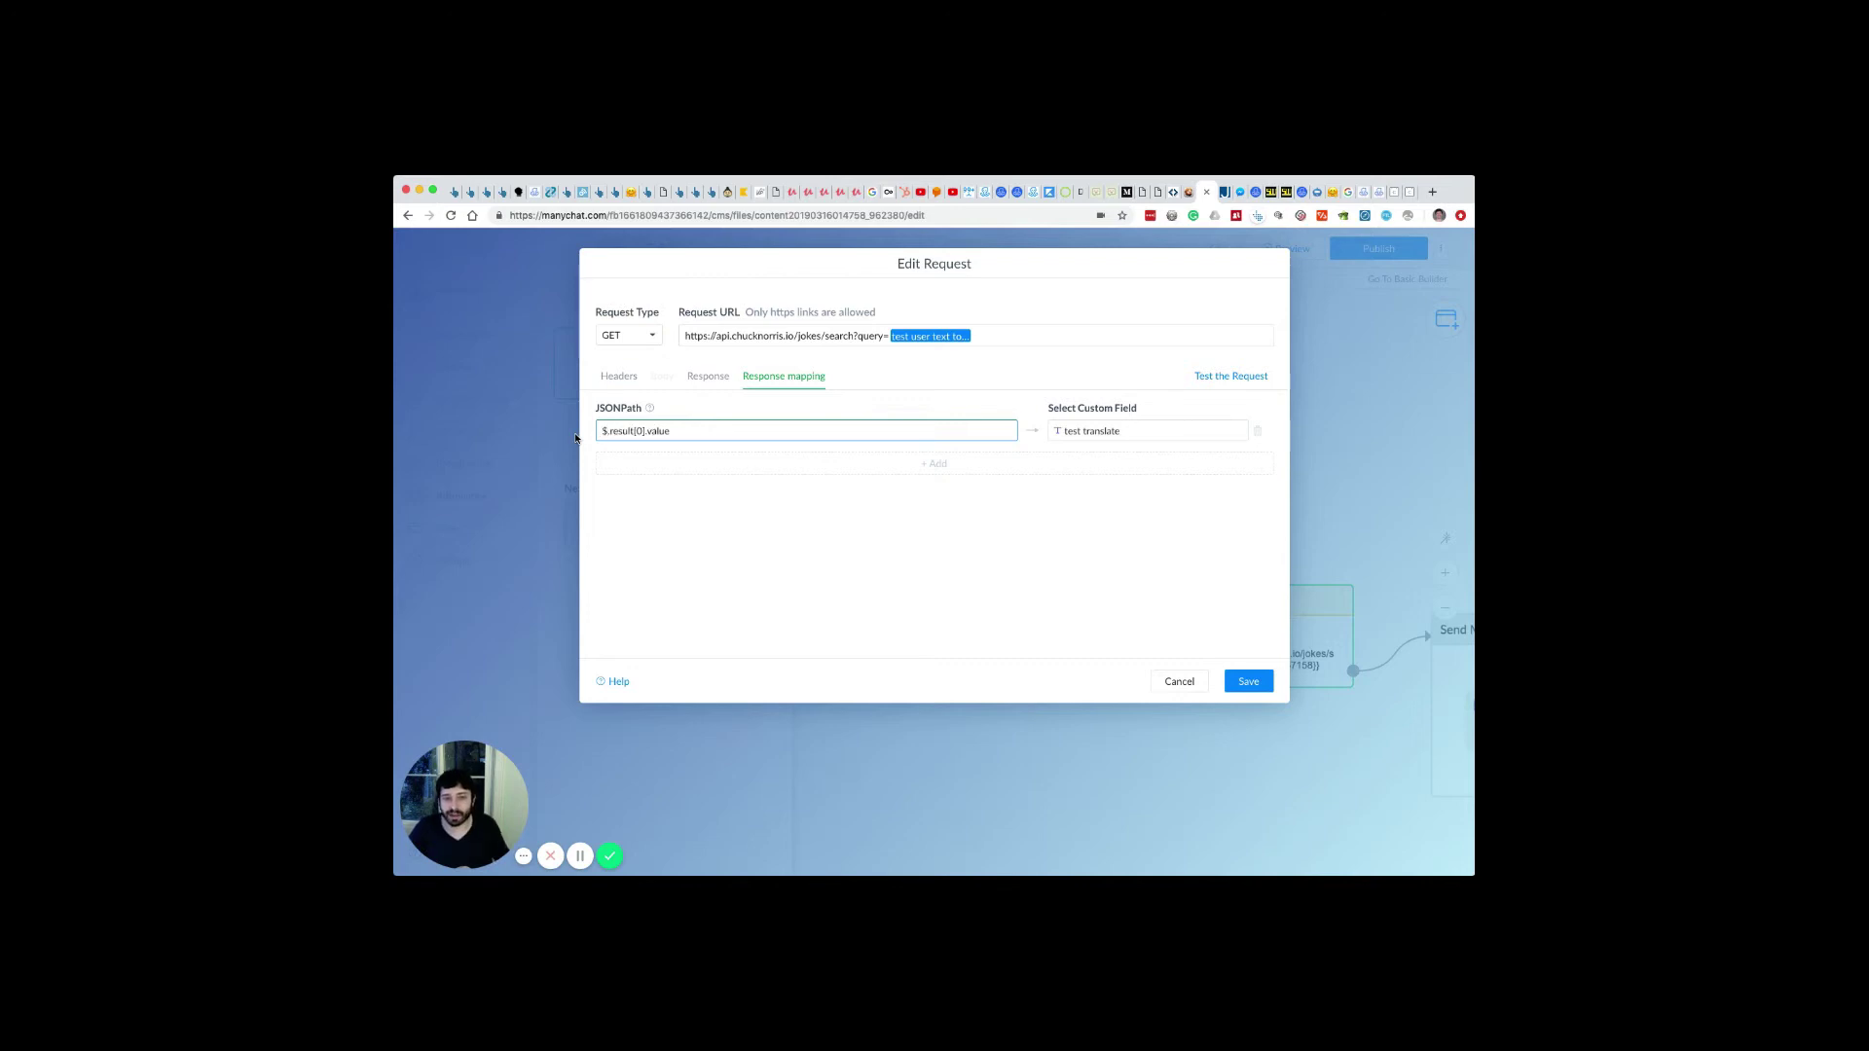
left_click(874, 523)
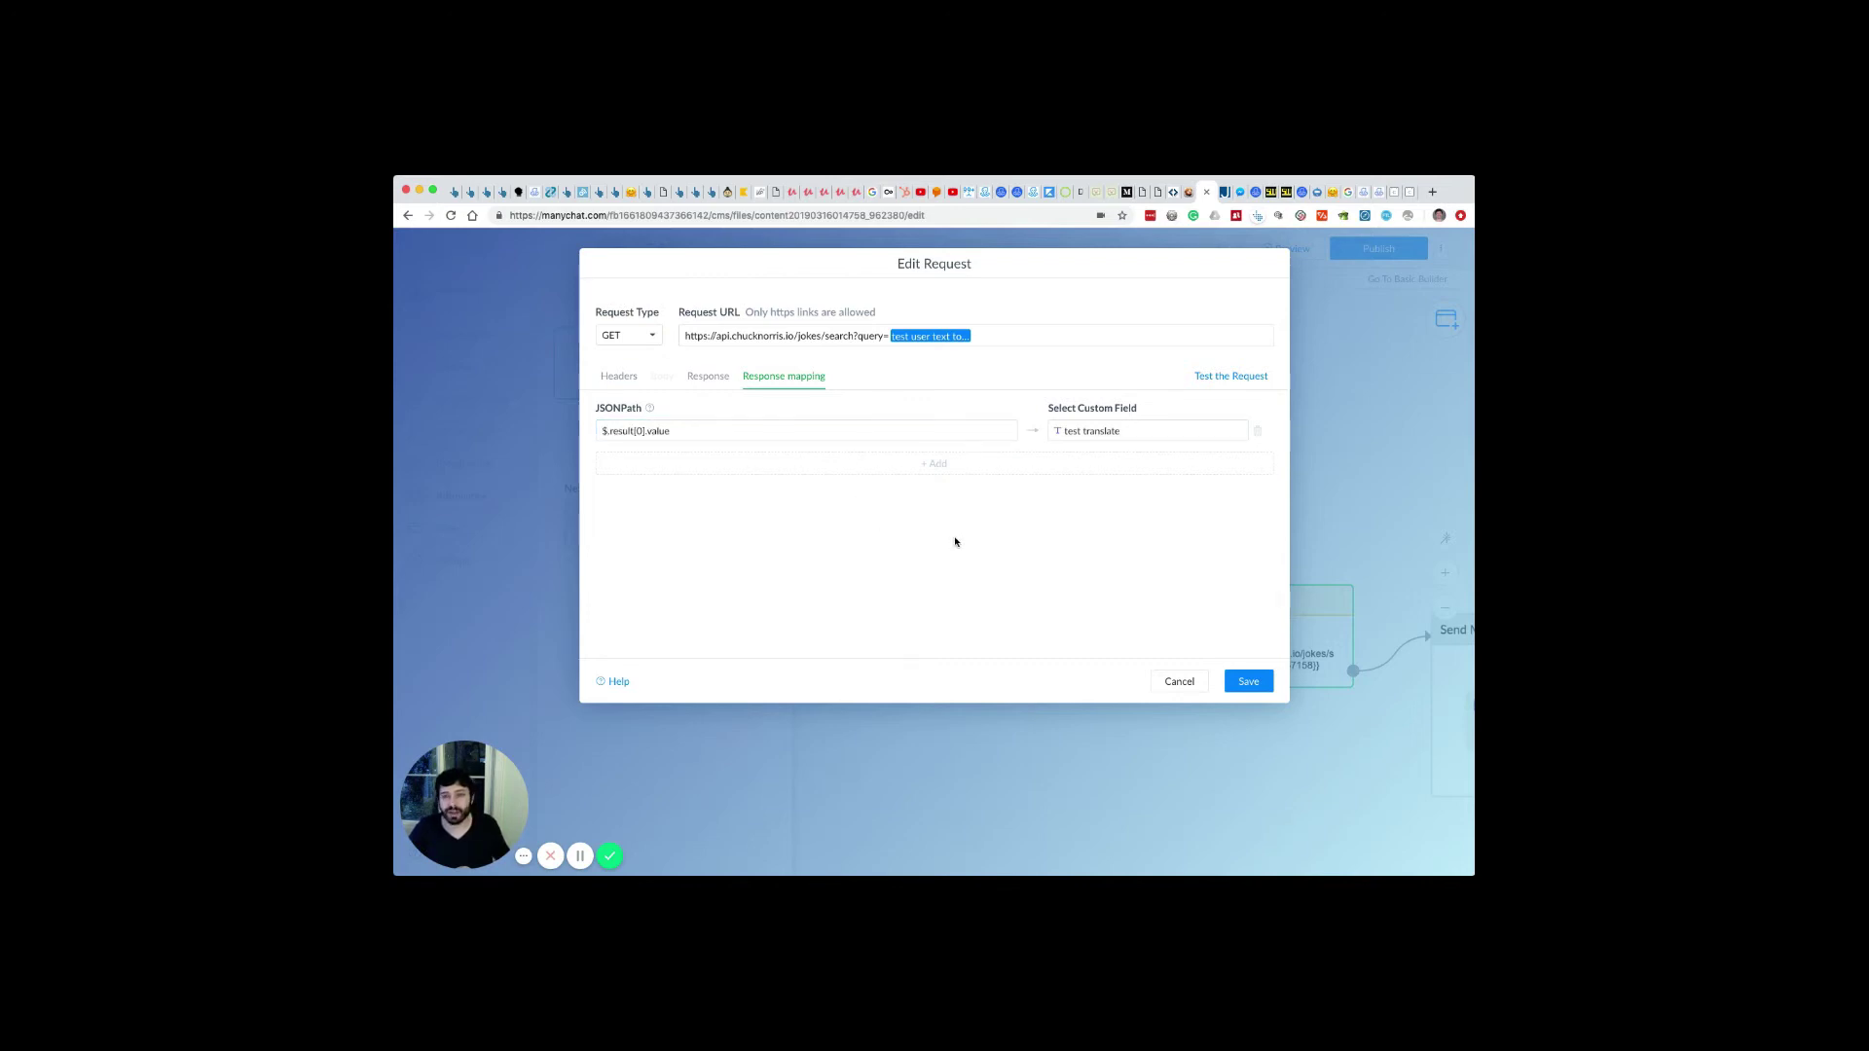
left_click(1249, 682)
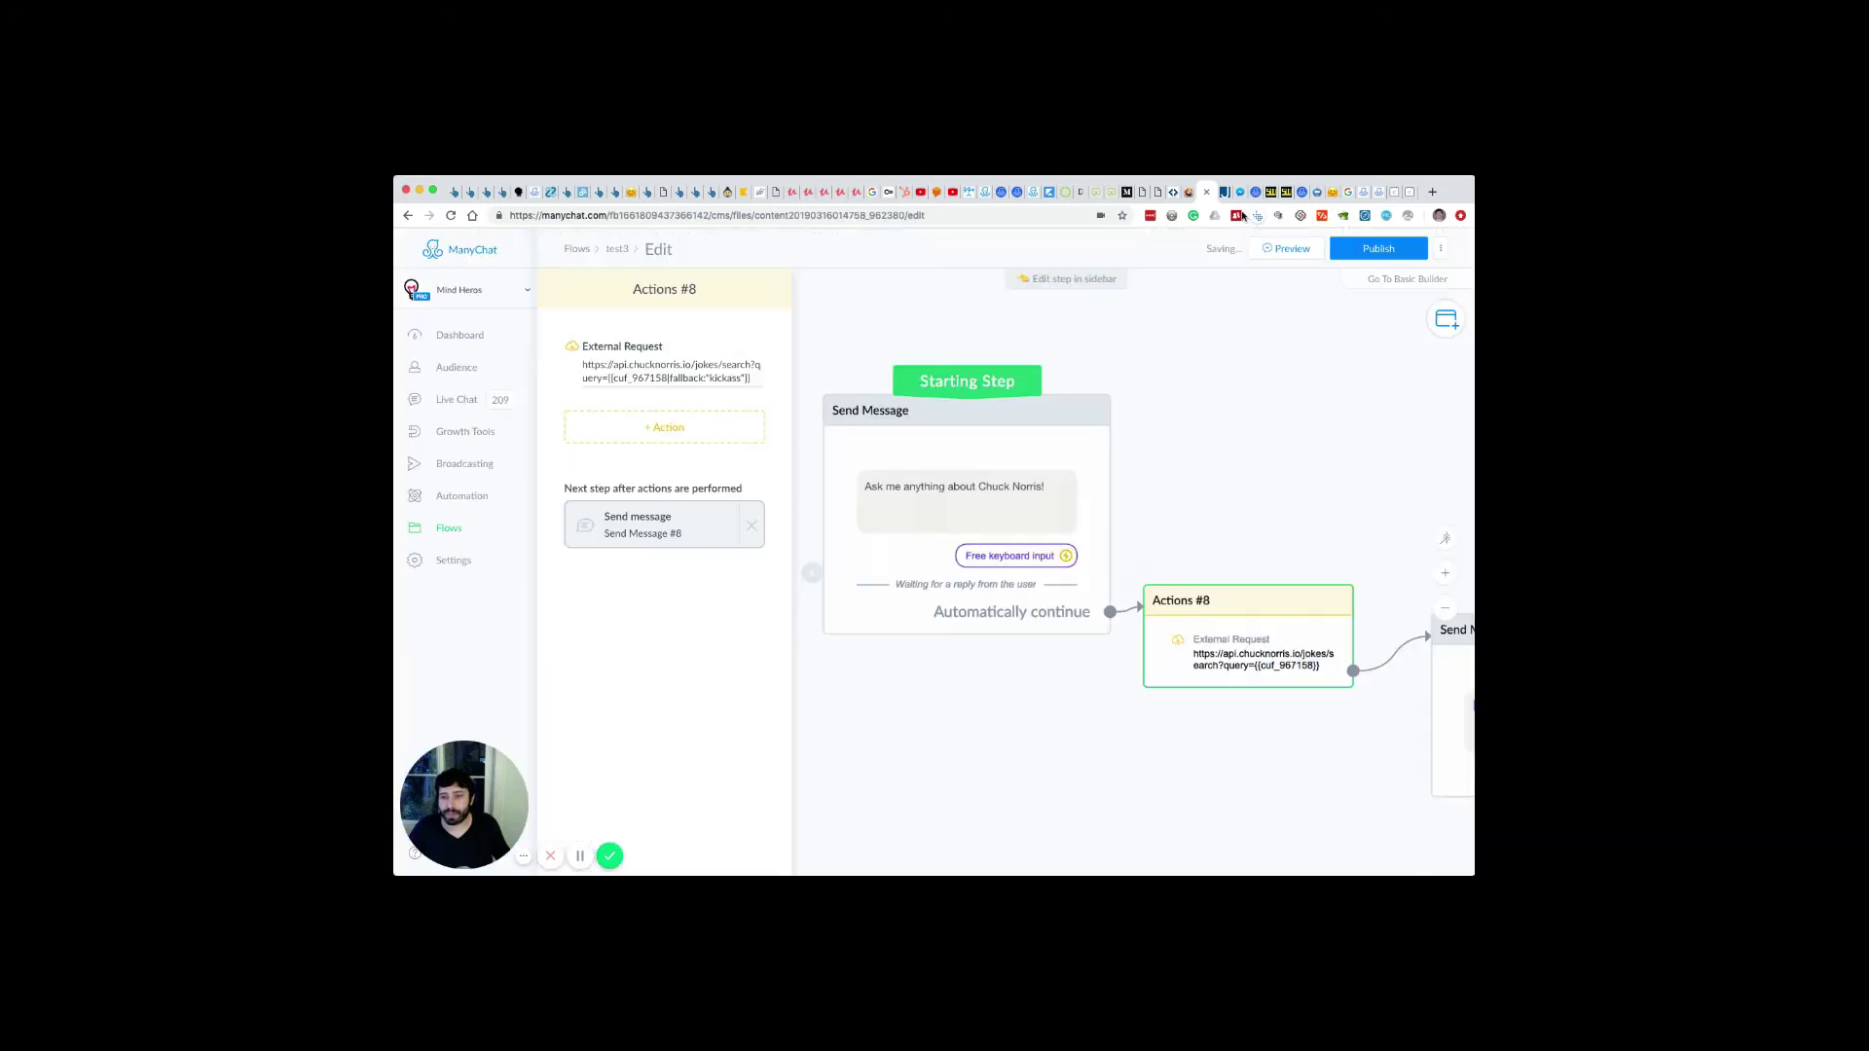
Review the external request's URL and response mapping in Actions #8, close it without saving, and check the Send Message #8 step
left_click_drag(1331, 425, 1109, 396)
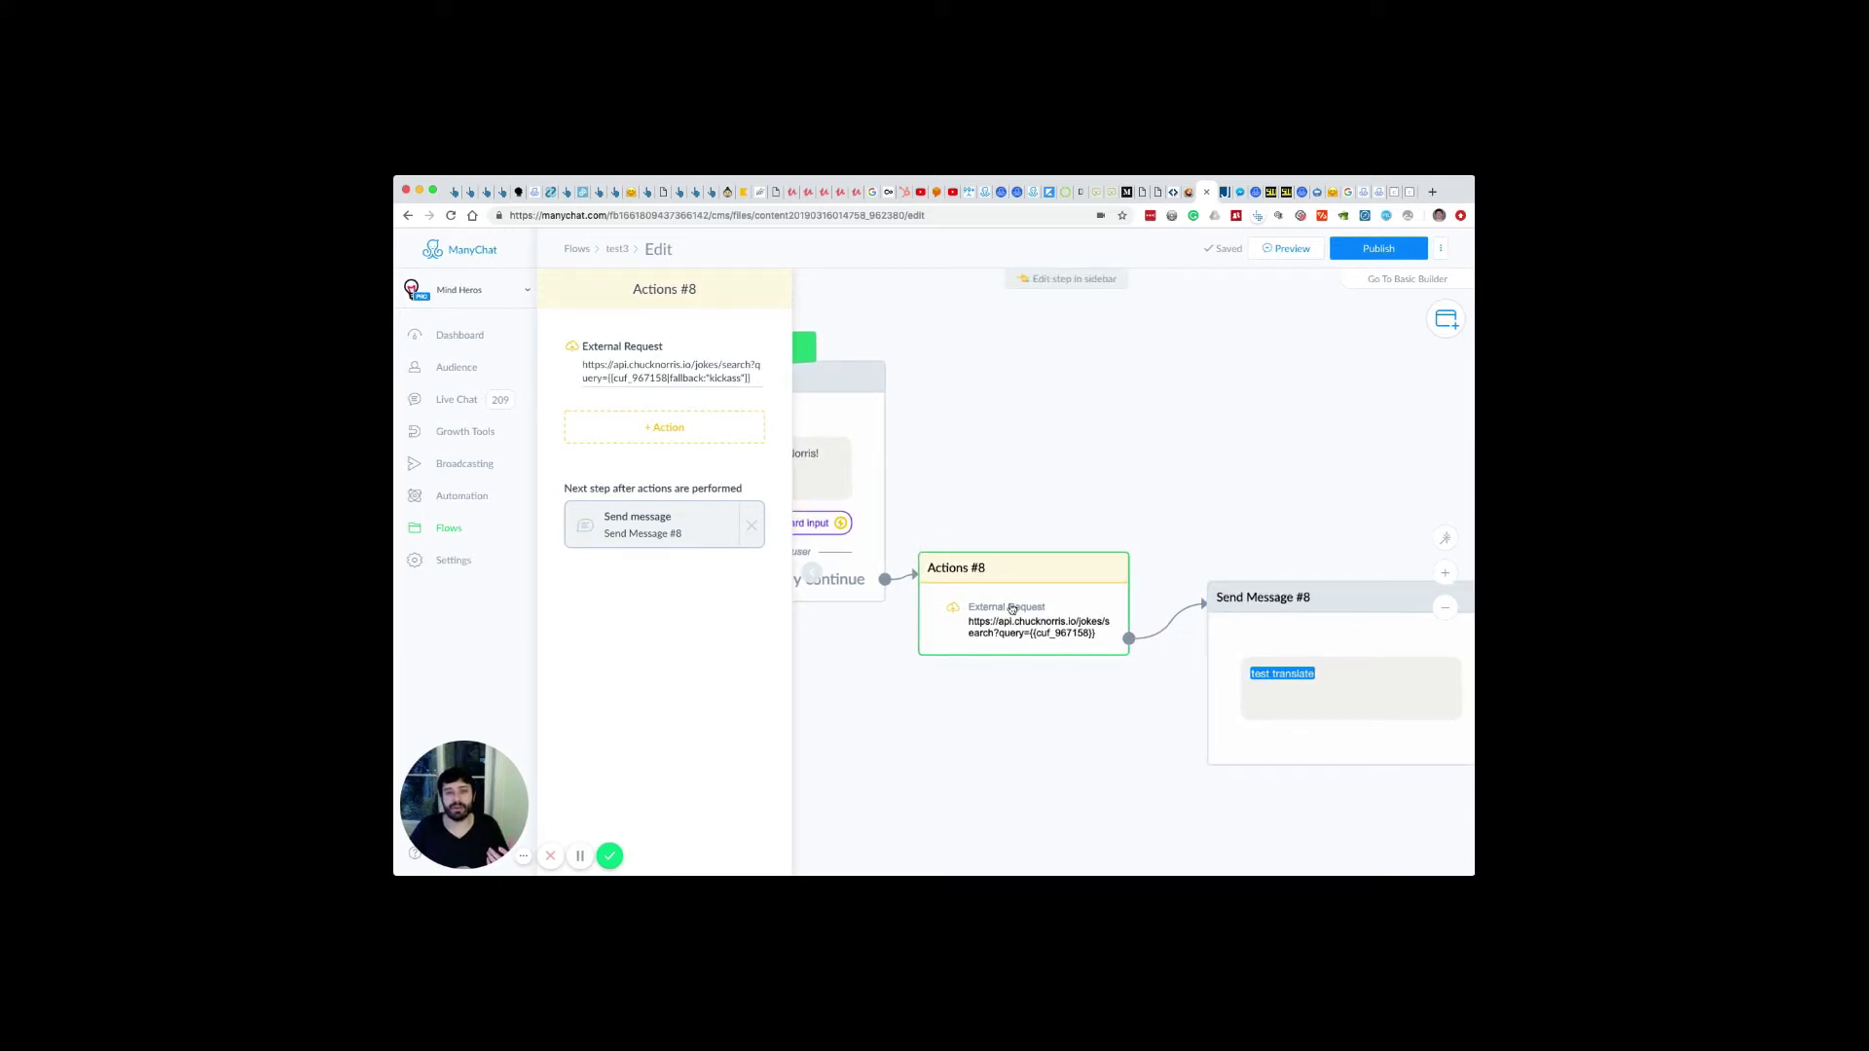
left_click(695, 355)
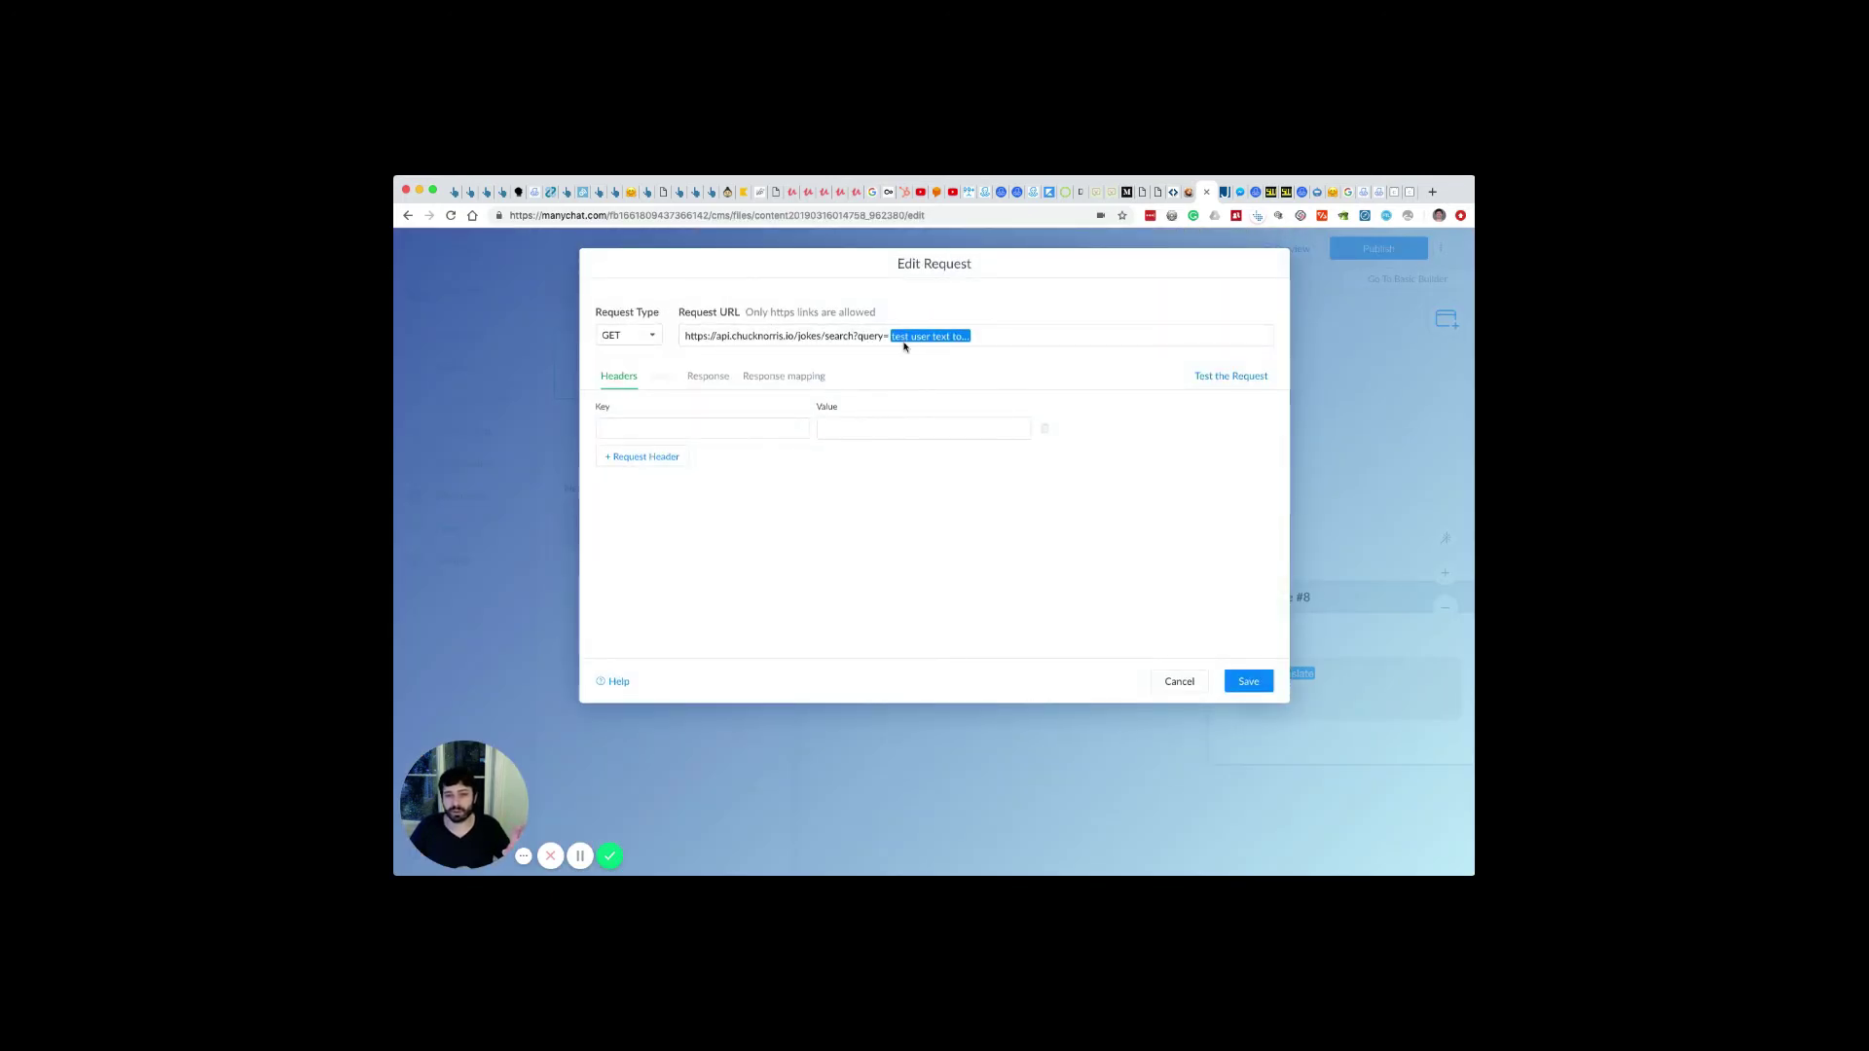
left_click(807, 377)
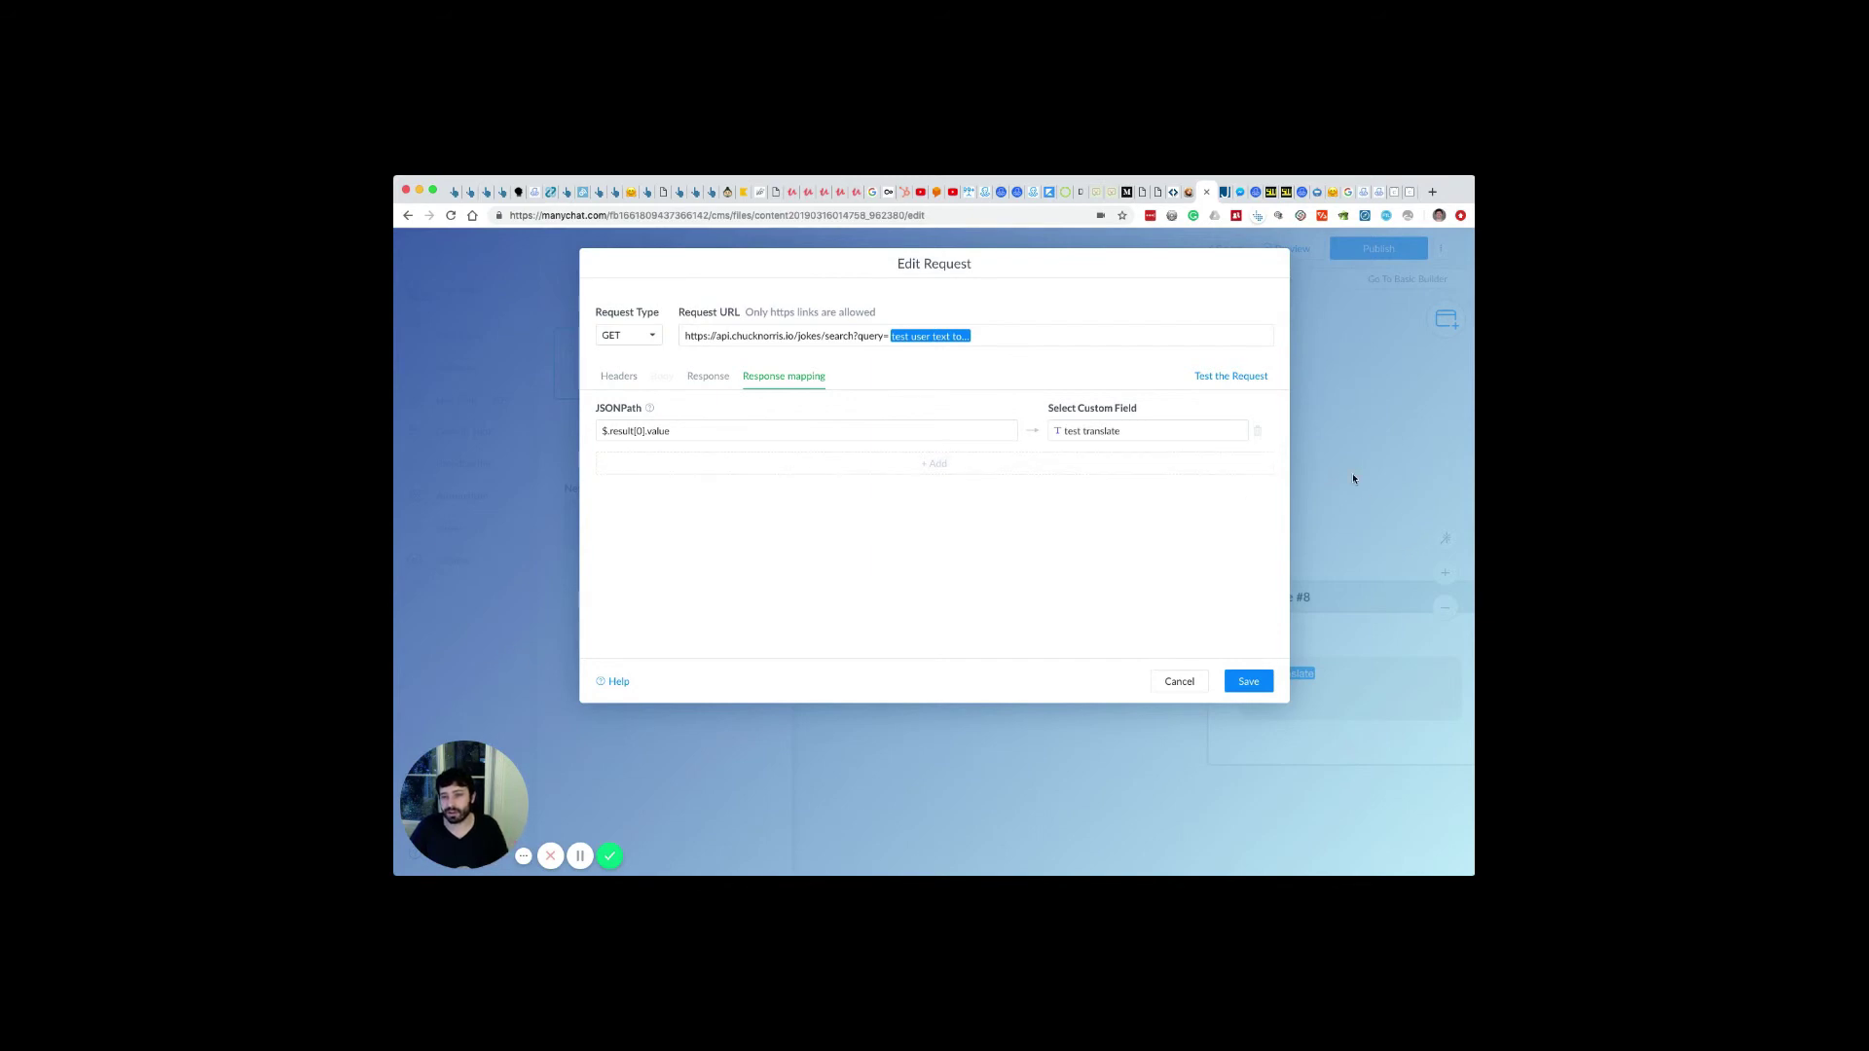
left_click(1180, 682)
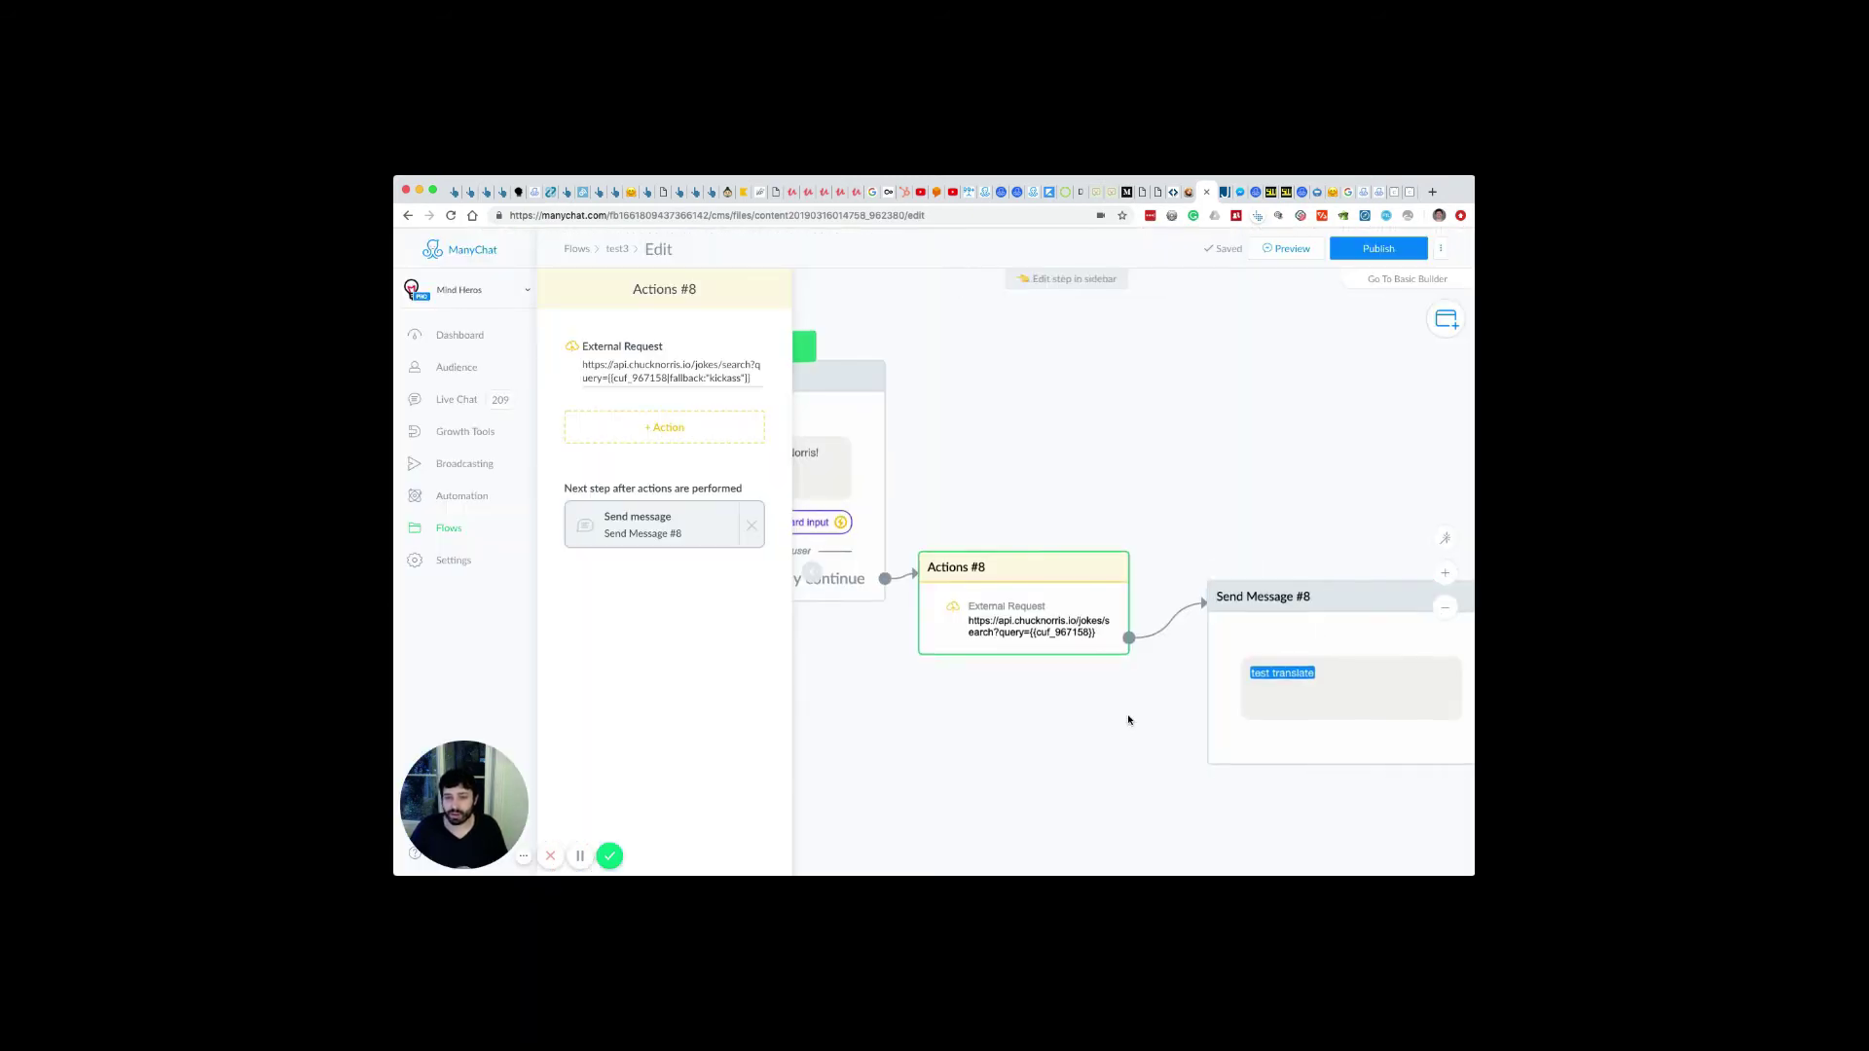
left_click(1225, 659)
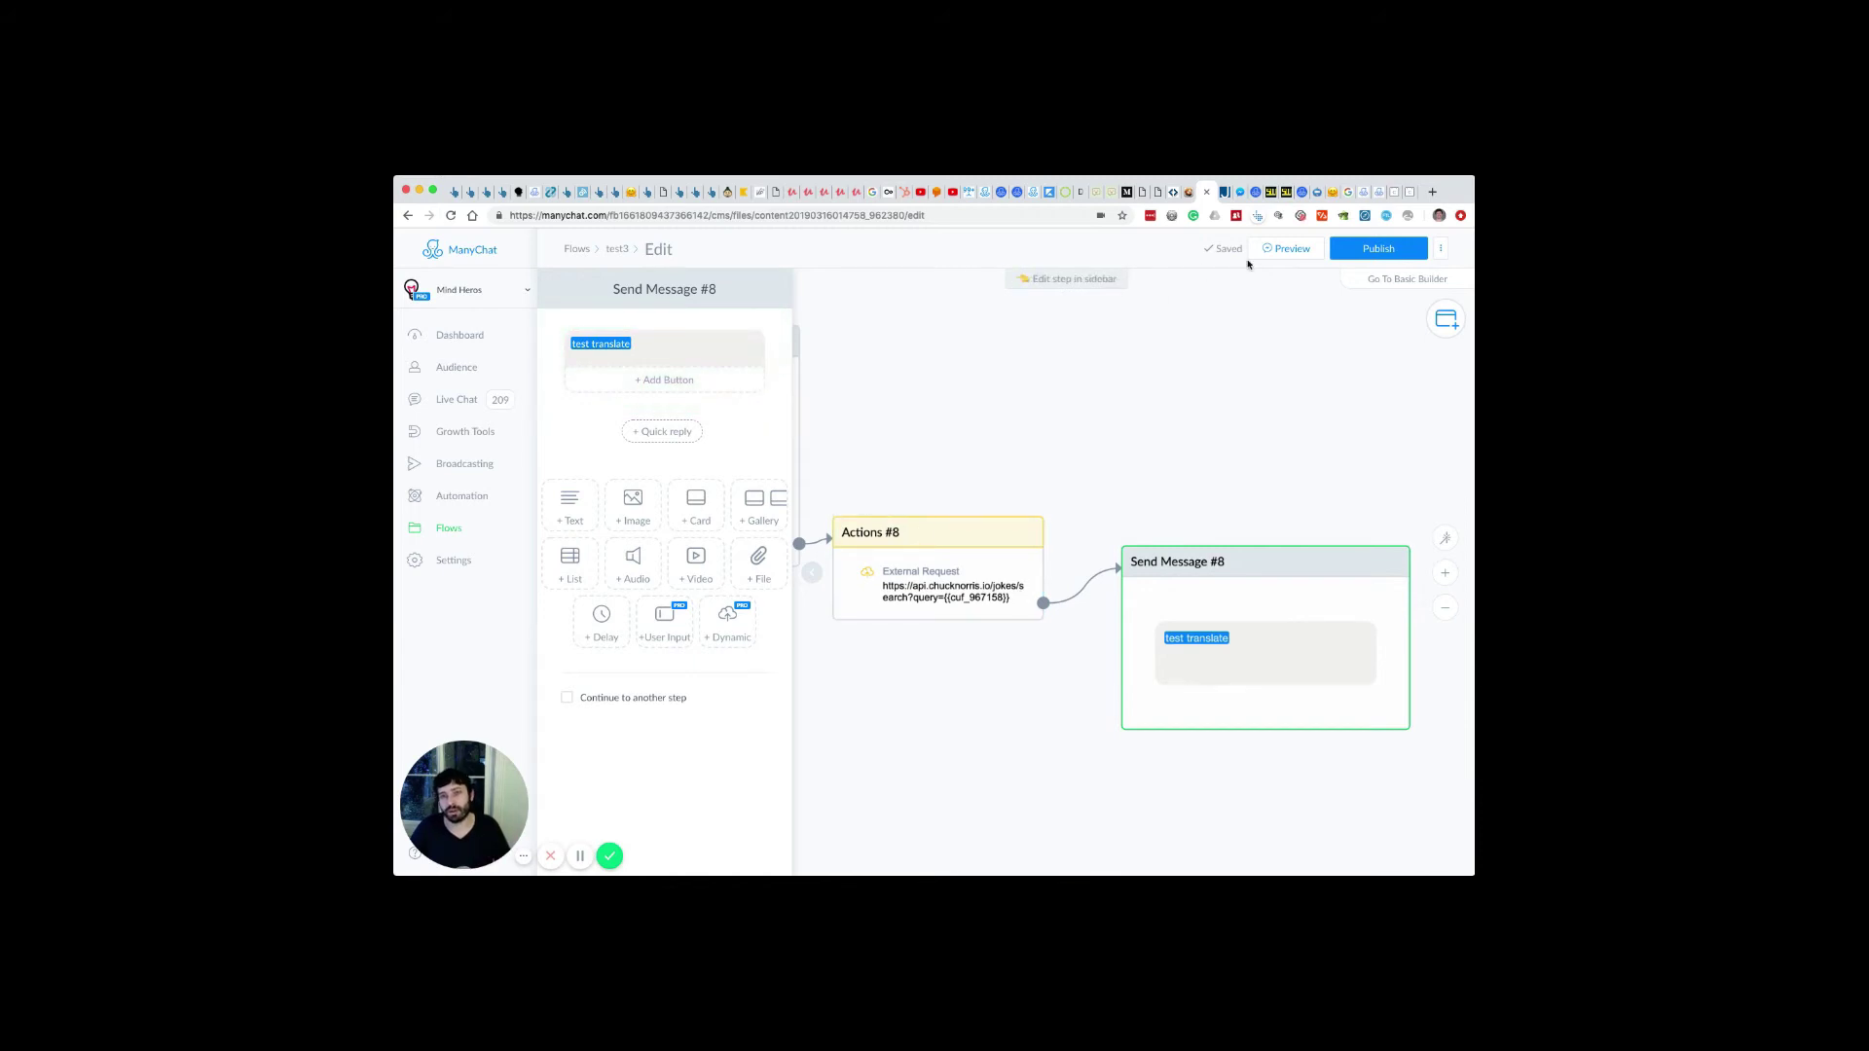
Send a preview of the flow and ask the bot in Messenger "Can chuck kill a man with his pinky?"
left_click(1283, 248)
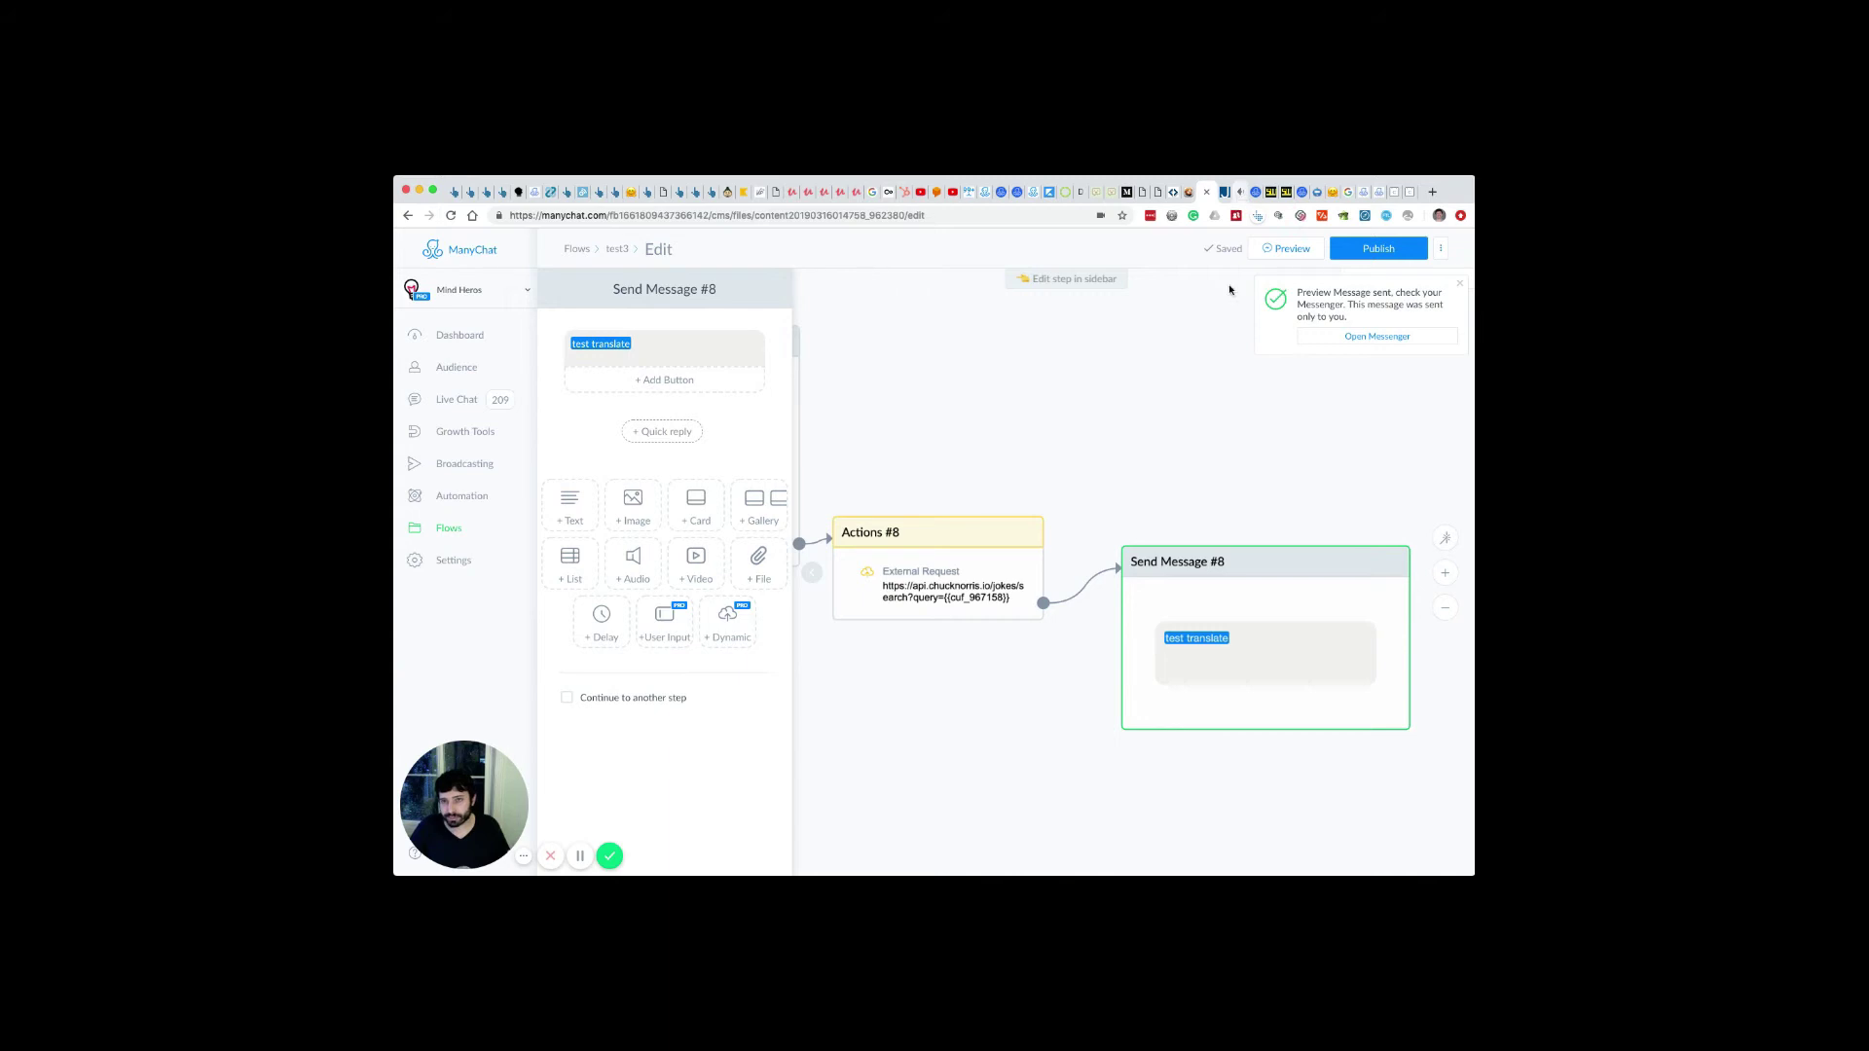
left_click(1240, 192)
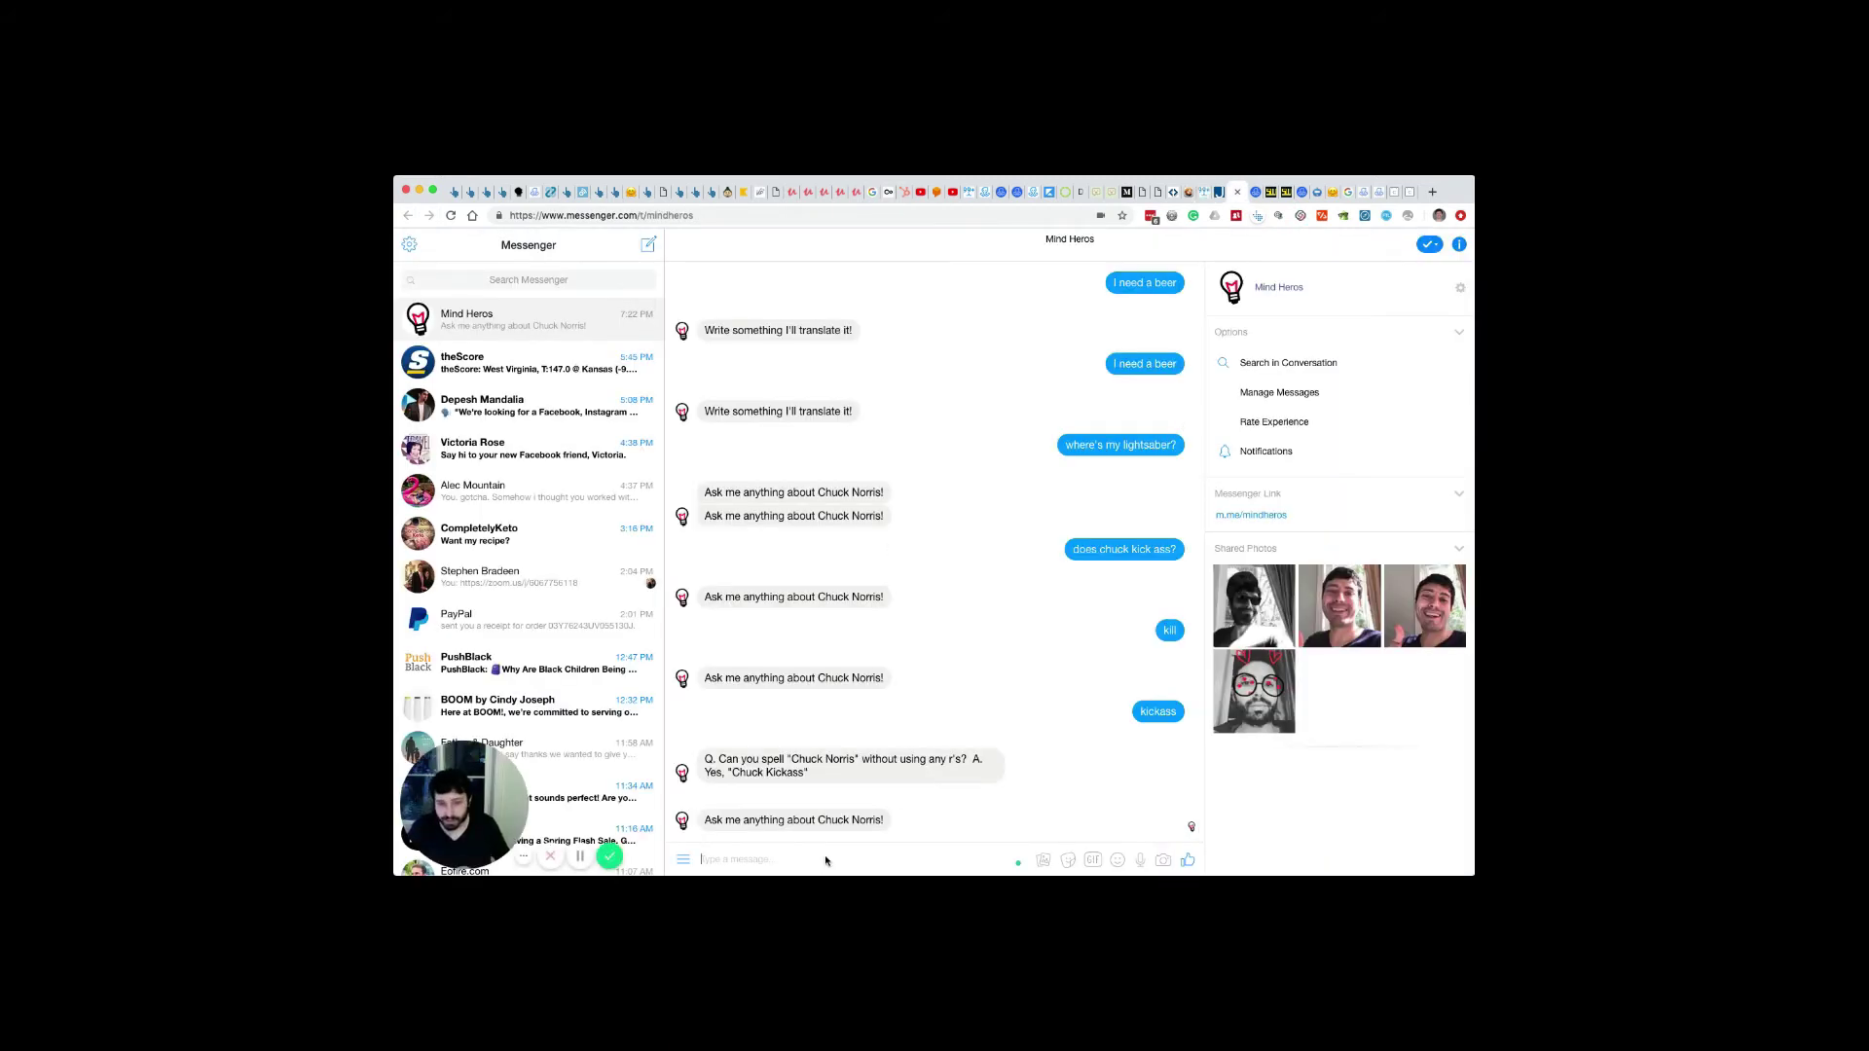
type("Can ")
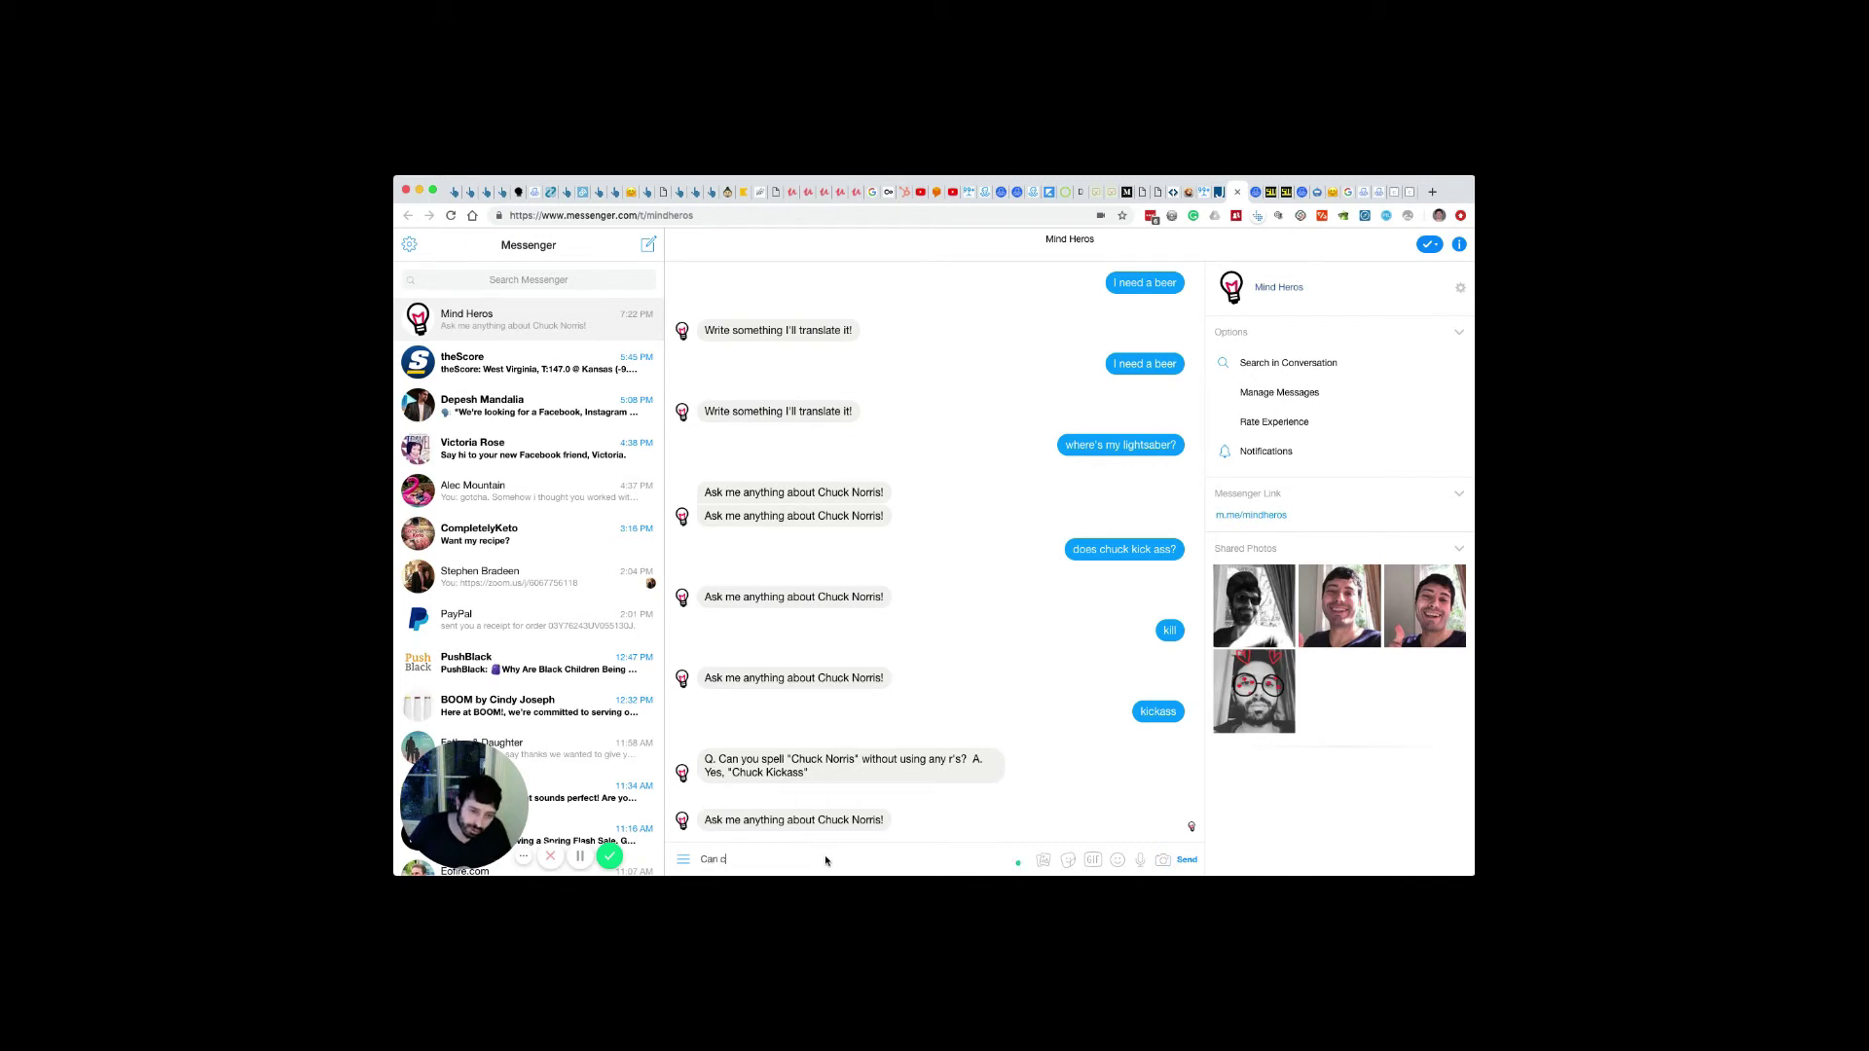
type("chc")
key("BackSpace")
type("uck")
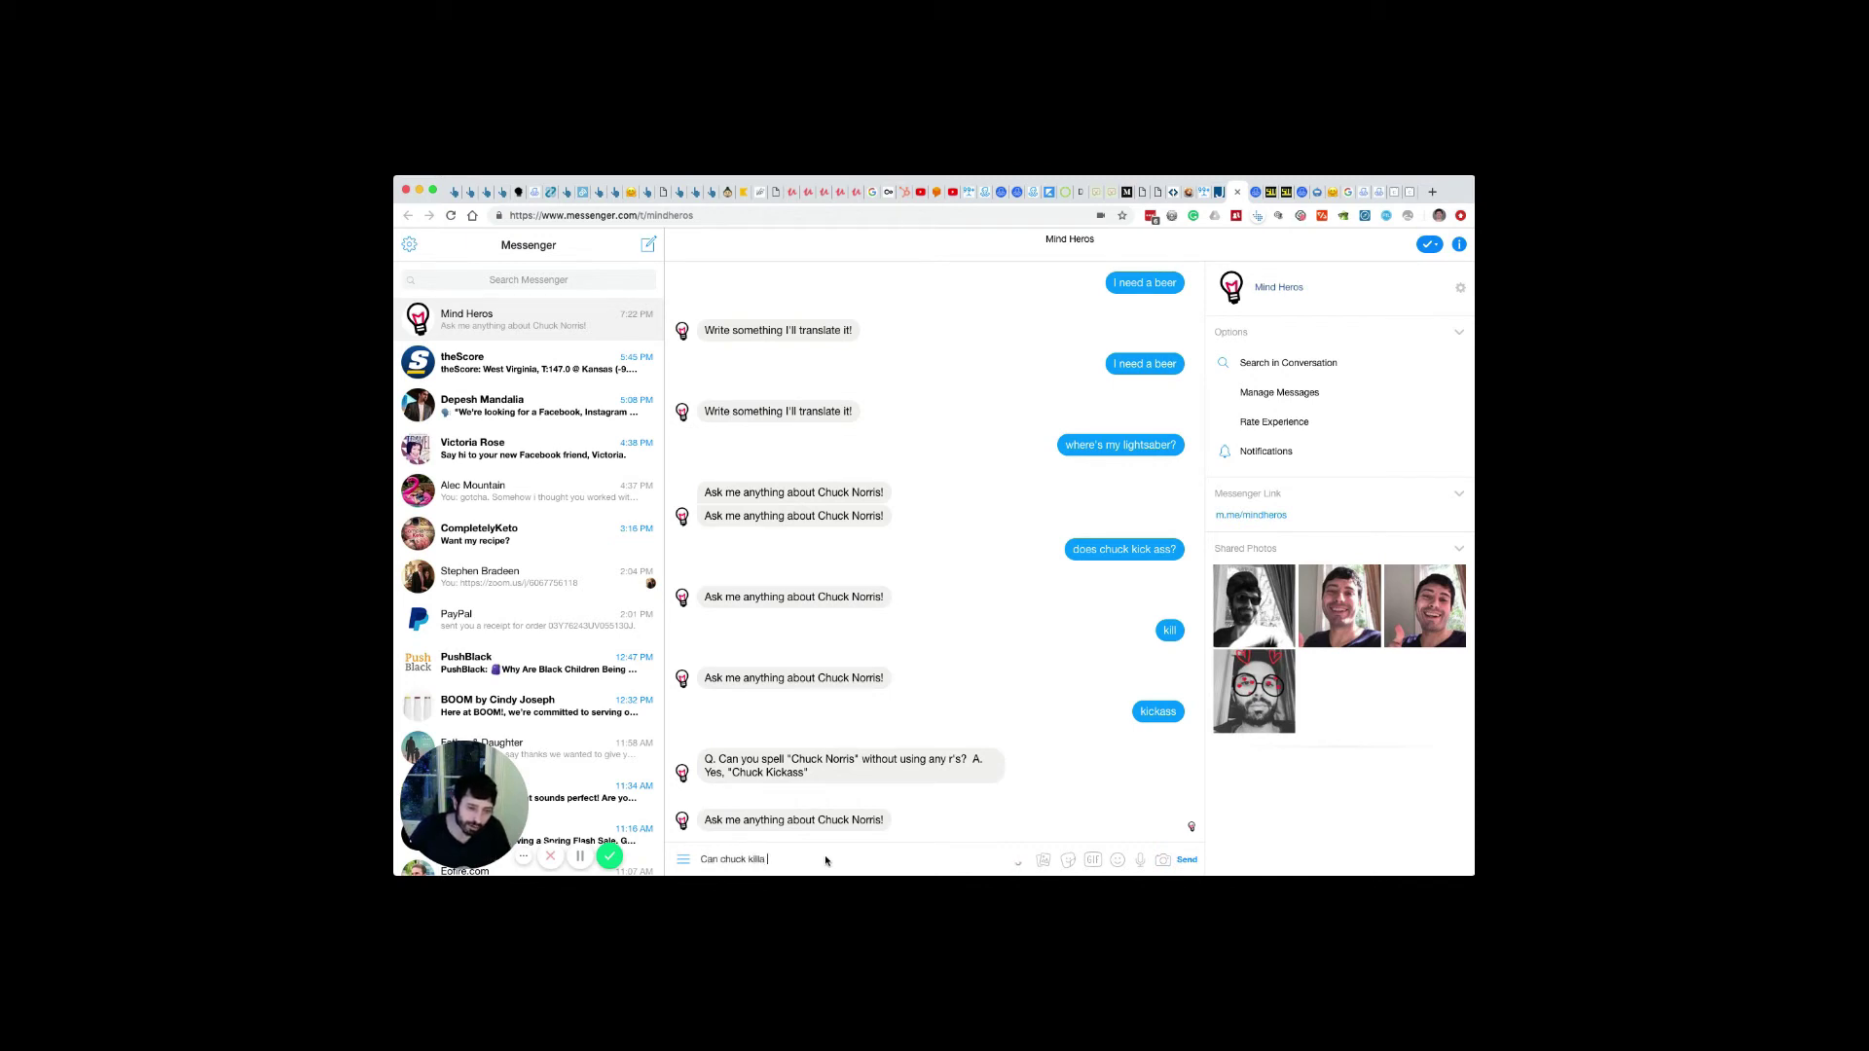
type(" killa")
key("BackSpace")
type("man iwth")
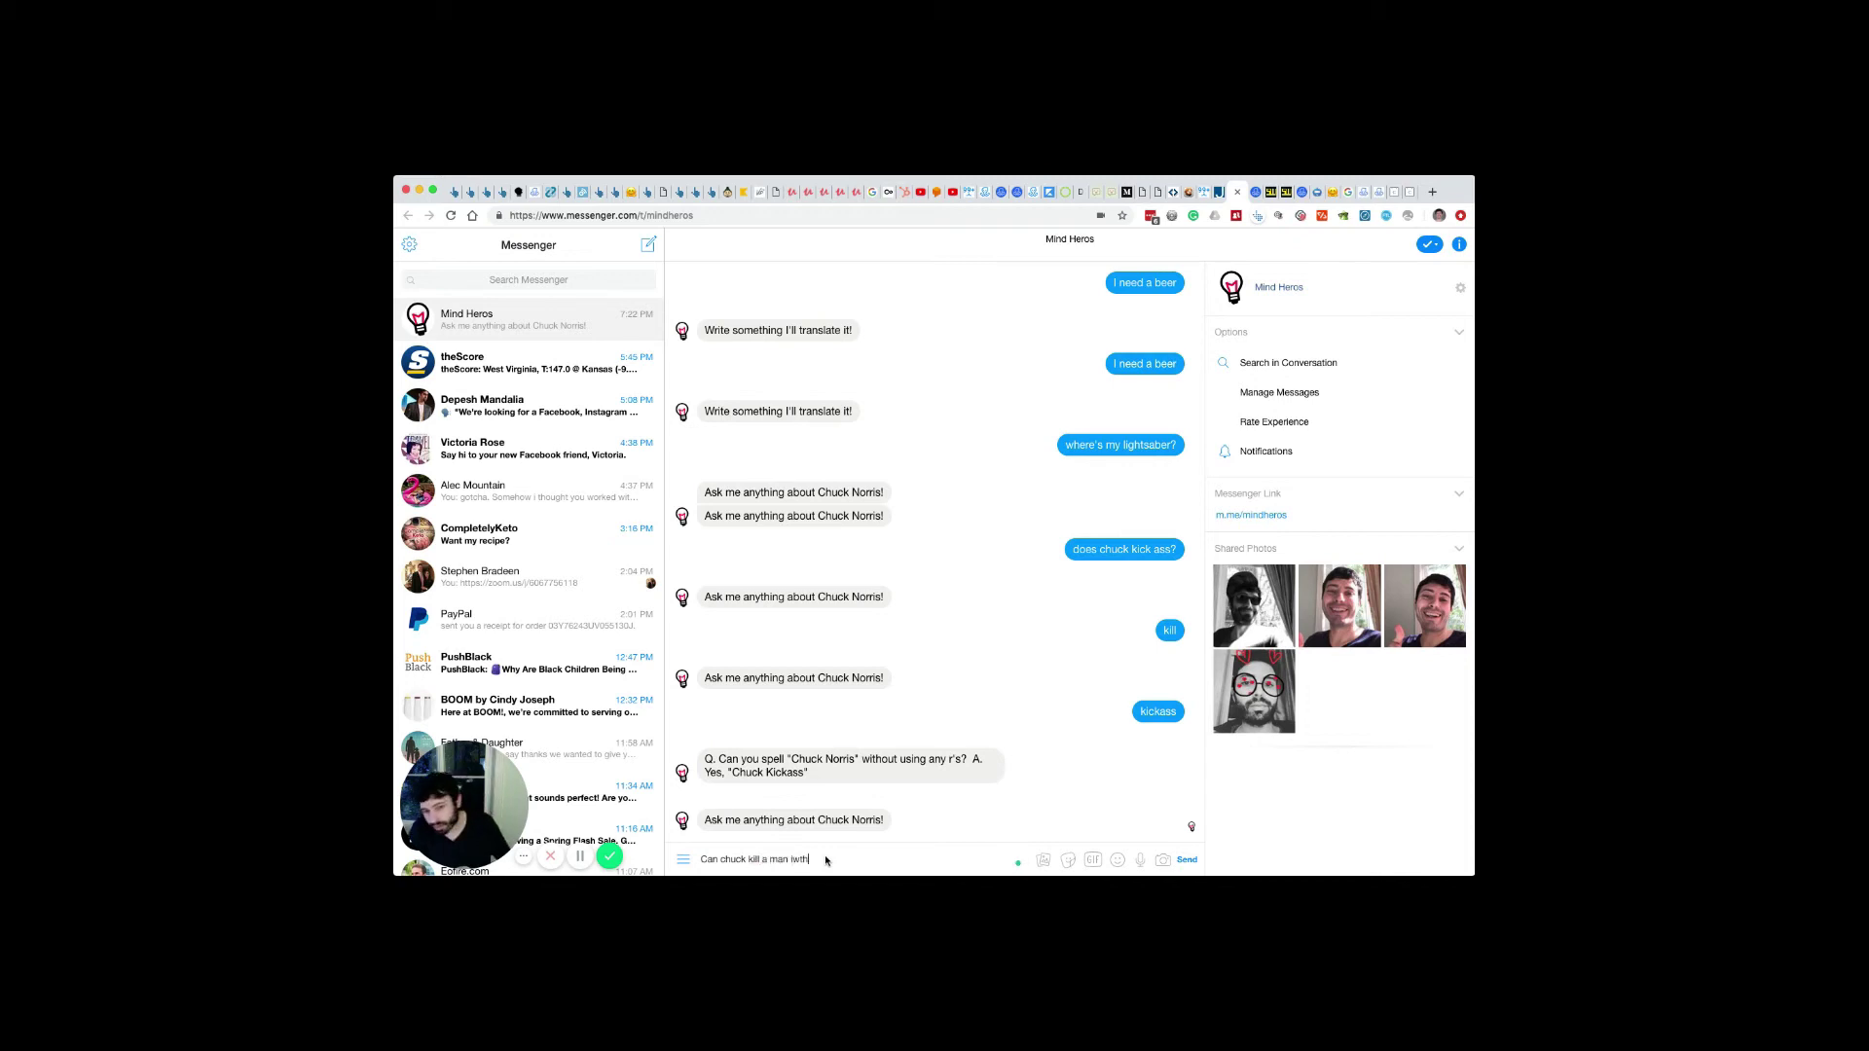
key("BackSpace")
key("BackSpace")
key("BackSpace")
type("with hi")
key("Return")
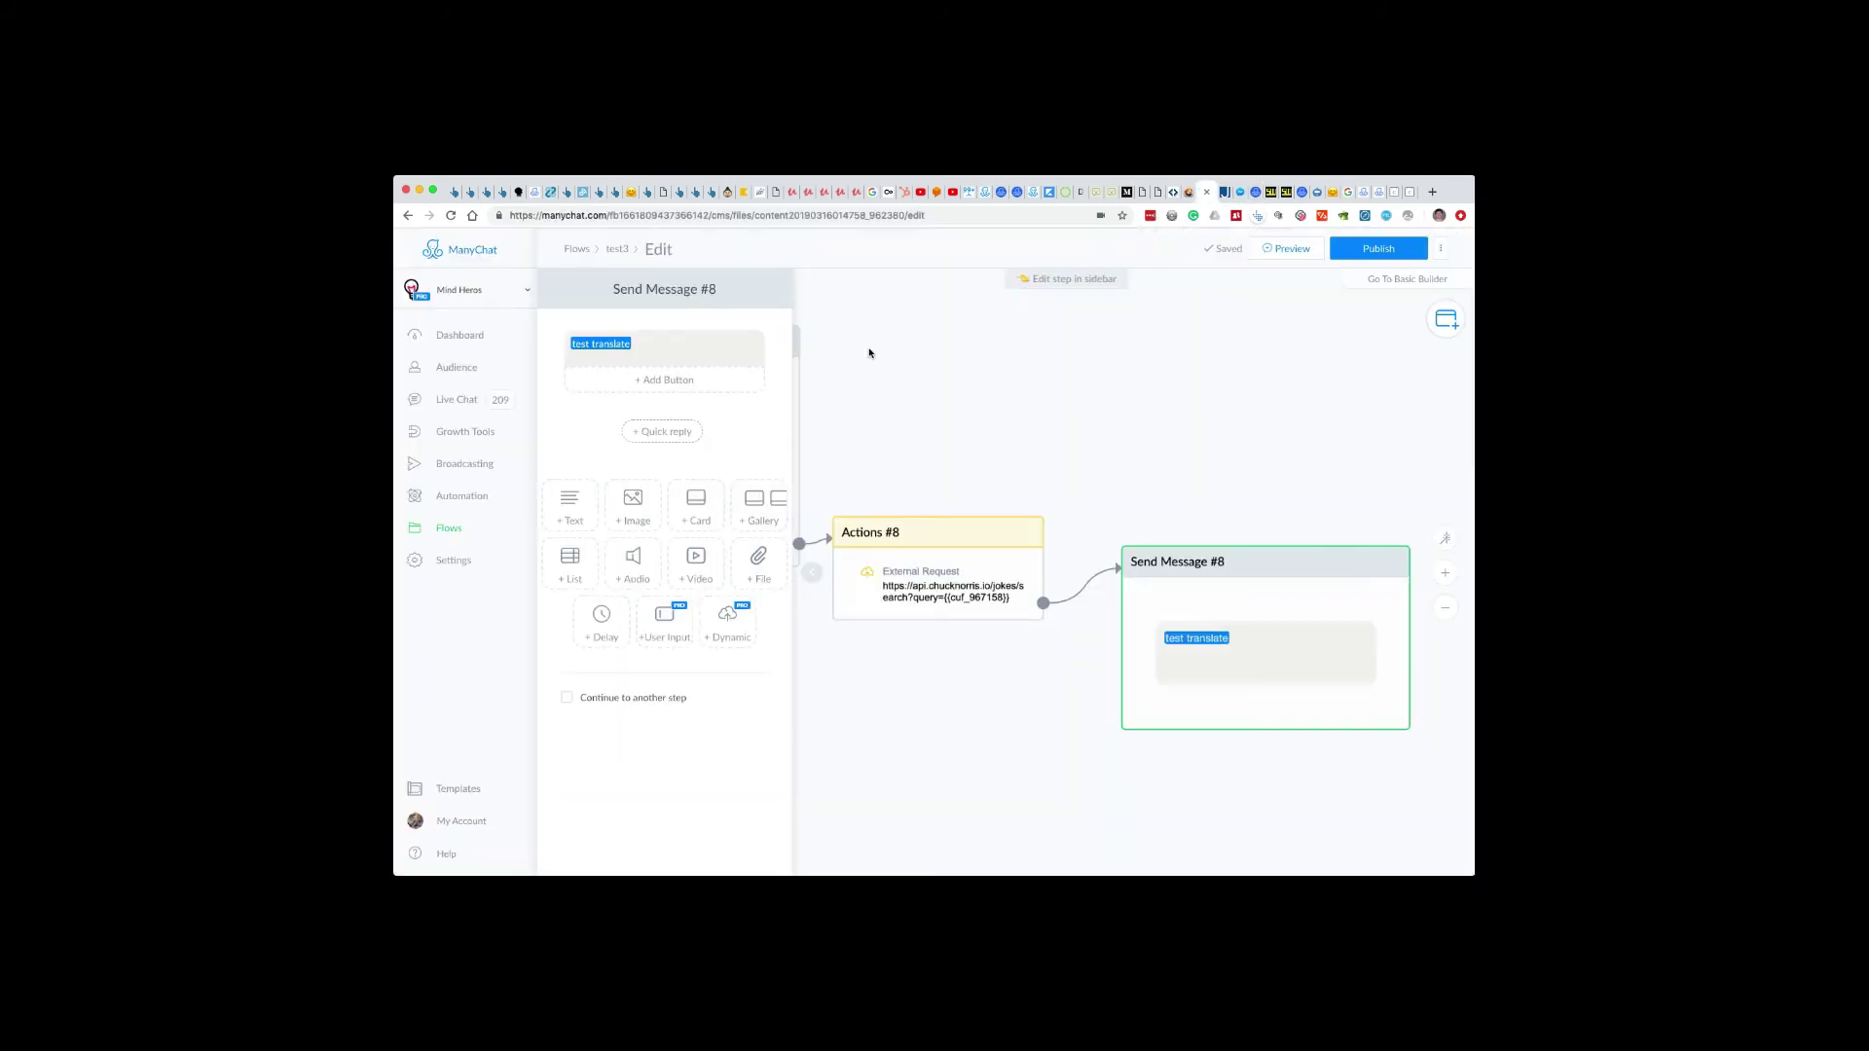
Inspect the variable and fallback used for the query in the Actions #8 request URL, and close the request without saving
left_click(891, 565)
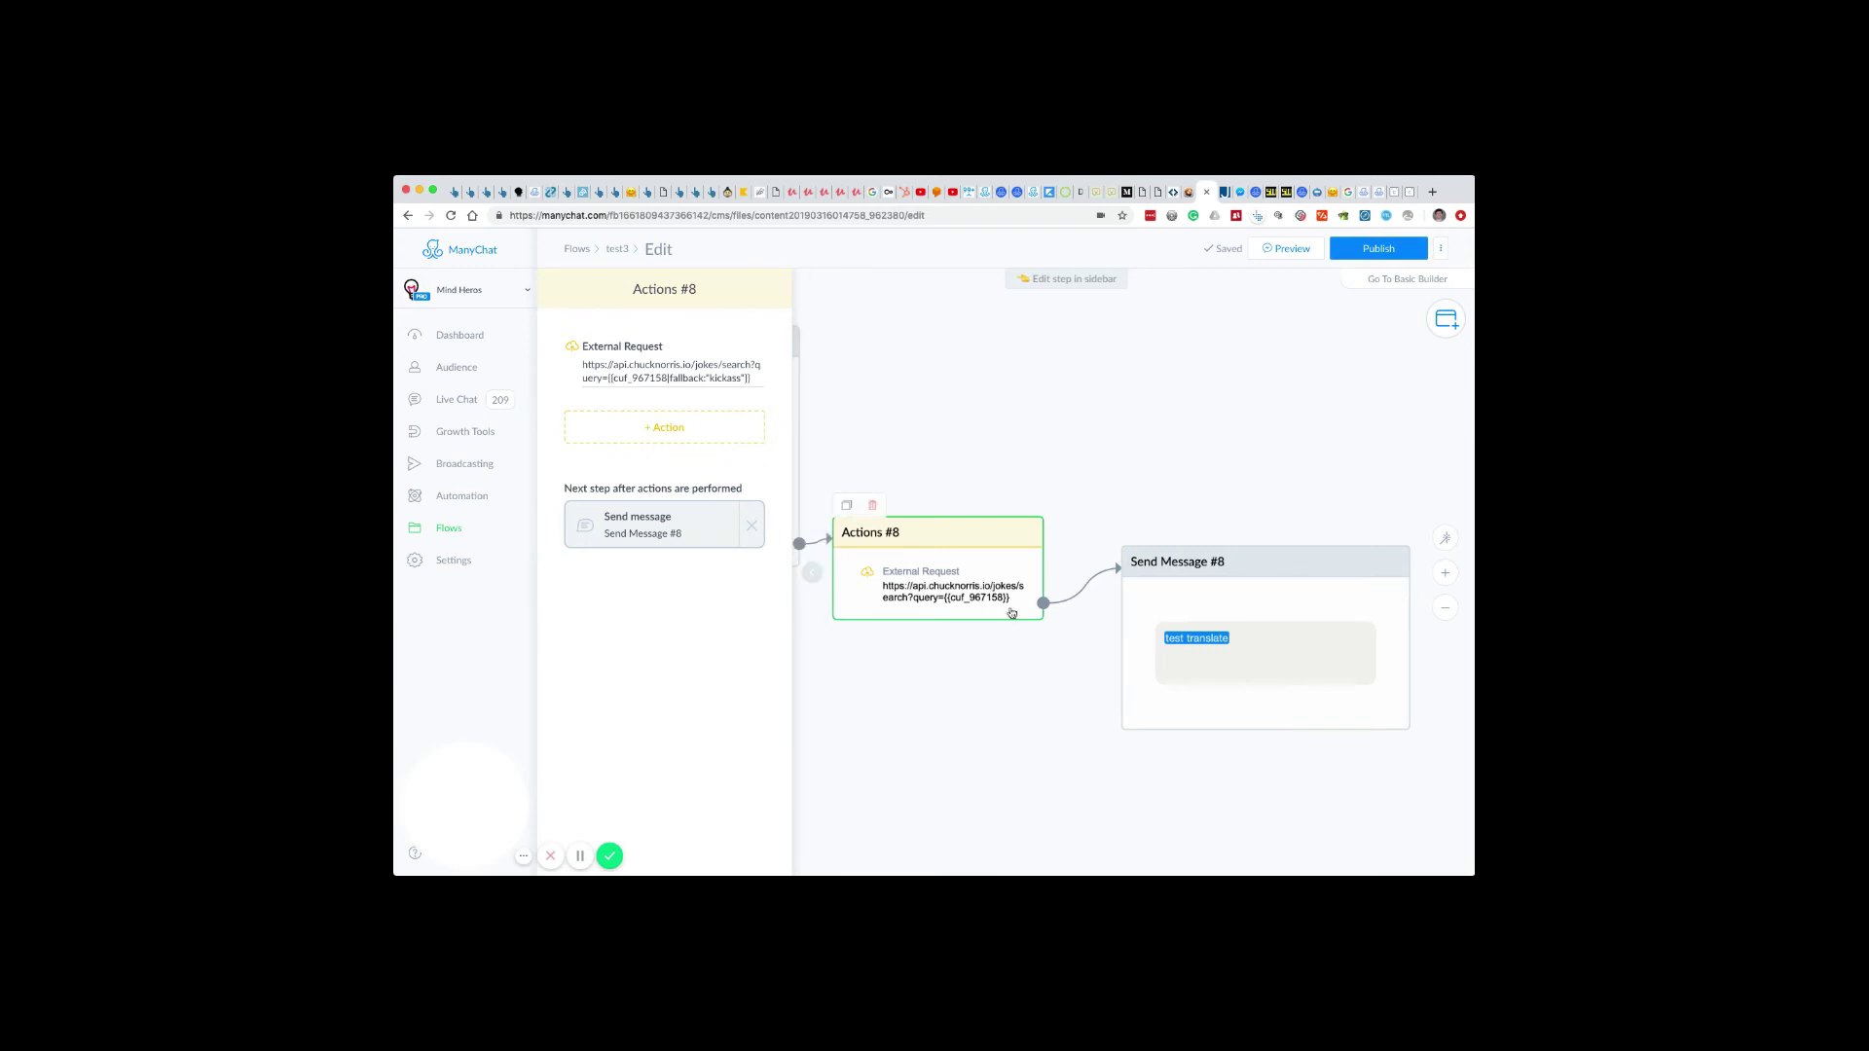
left_click(705, 374)
left_click(940, 337)
left_click(899, 315)
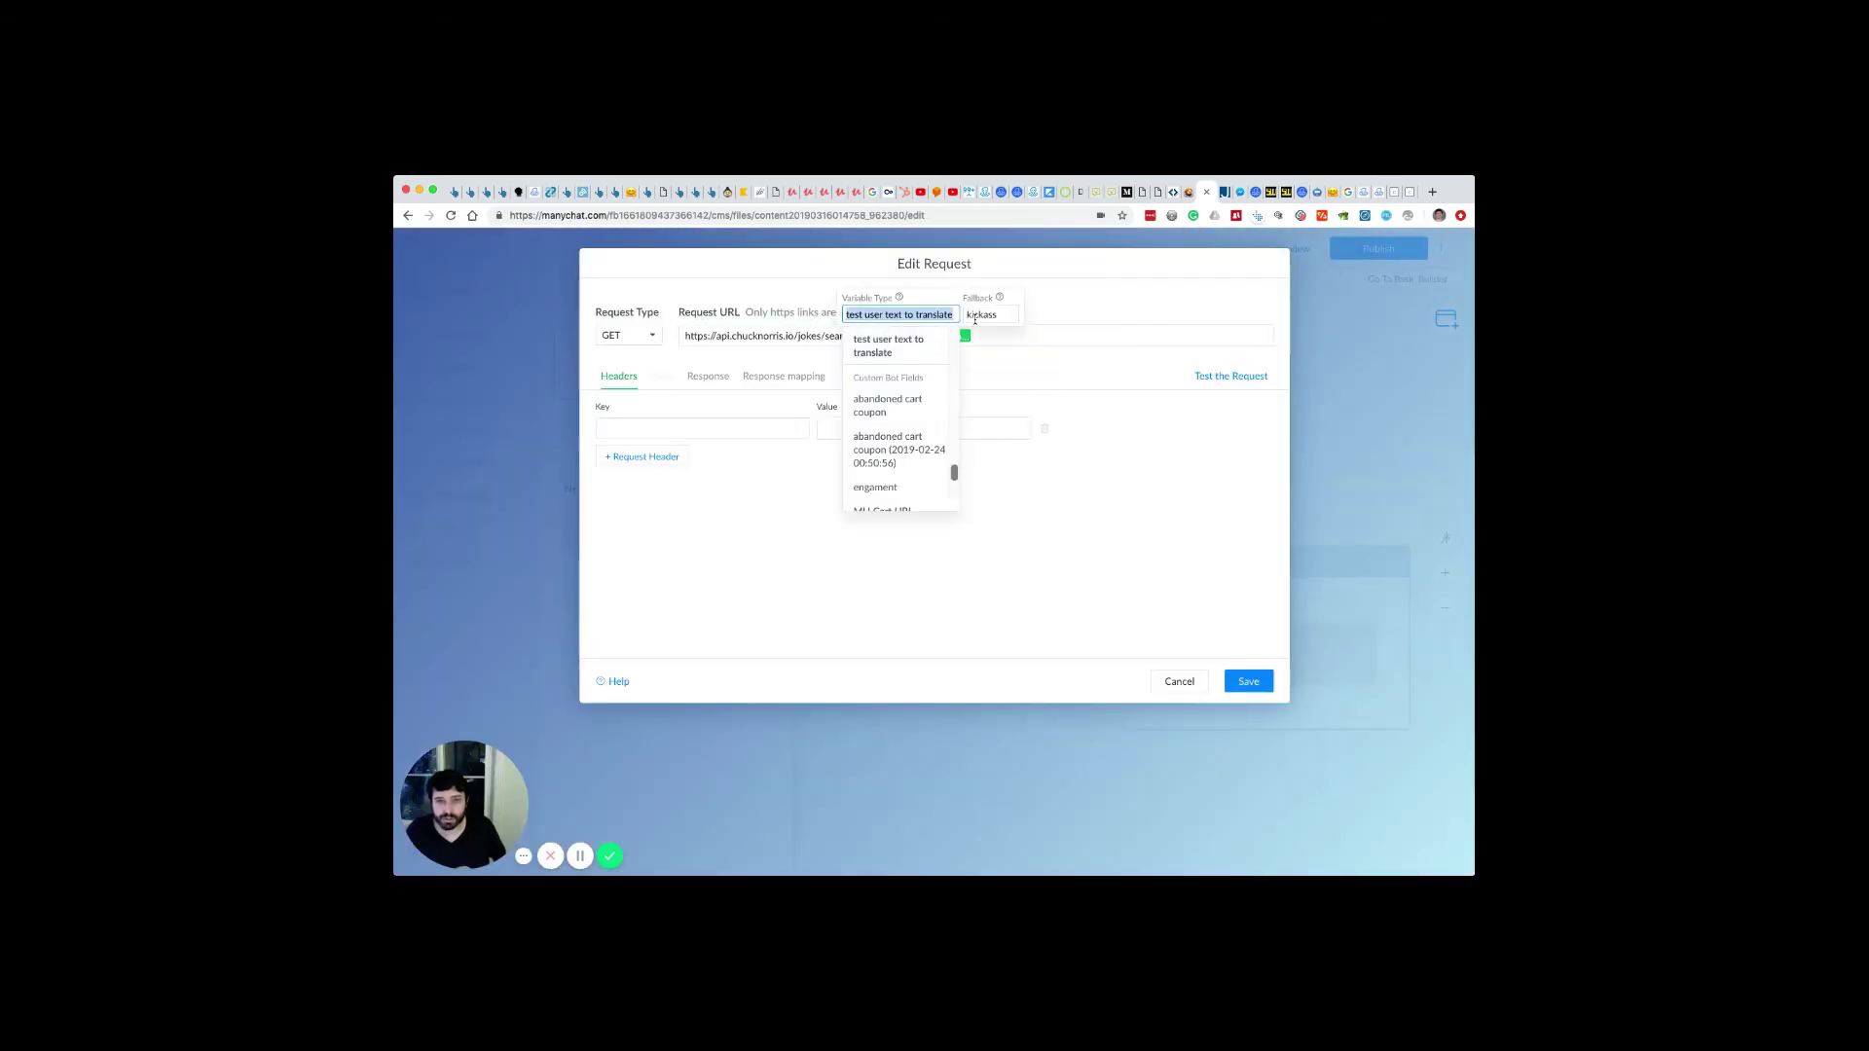
left_click(1179, 684)
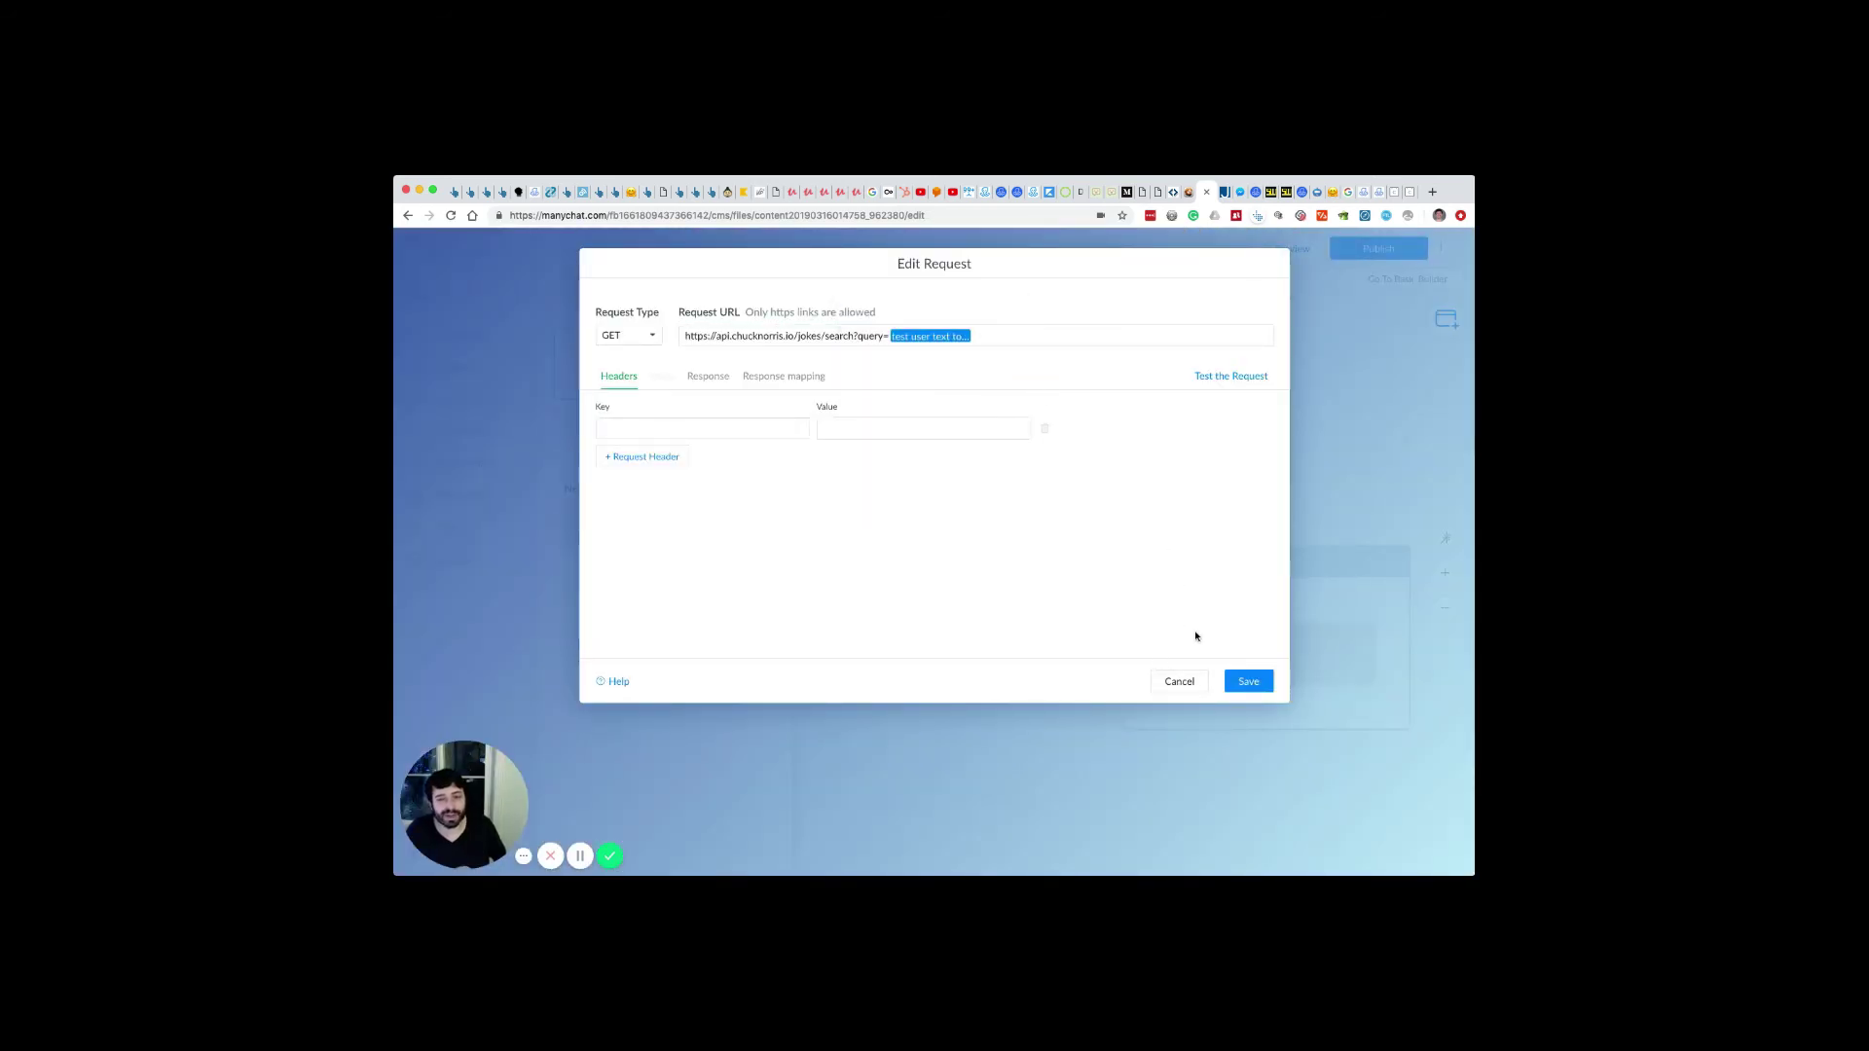
left_click(1180, 681)
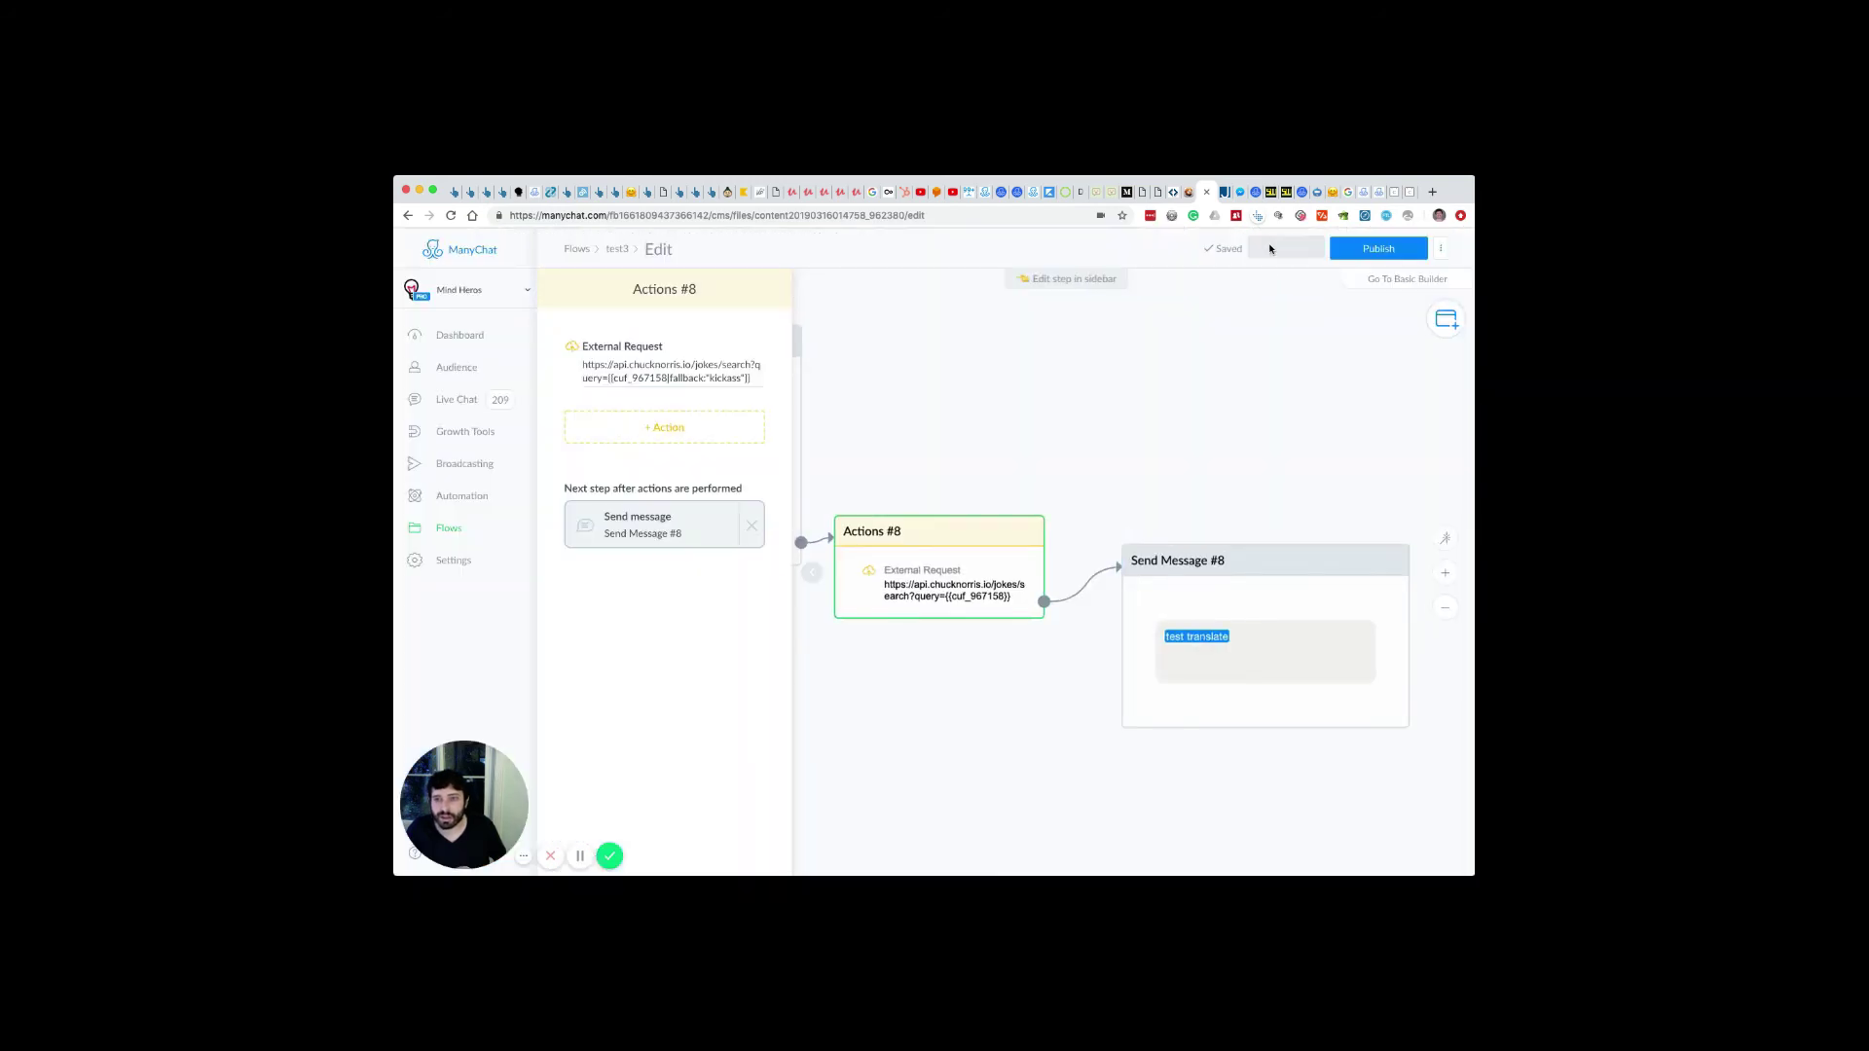
Switch to the Mind Heros conversation in Messenger and answer the bot with the single search word "kills"
key("ctrl+Tab")
key("ctrl+Tab")
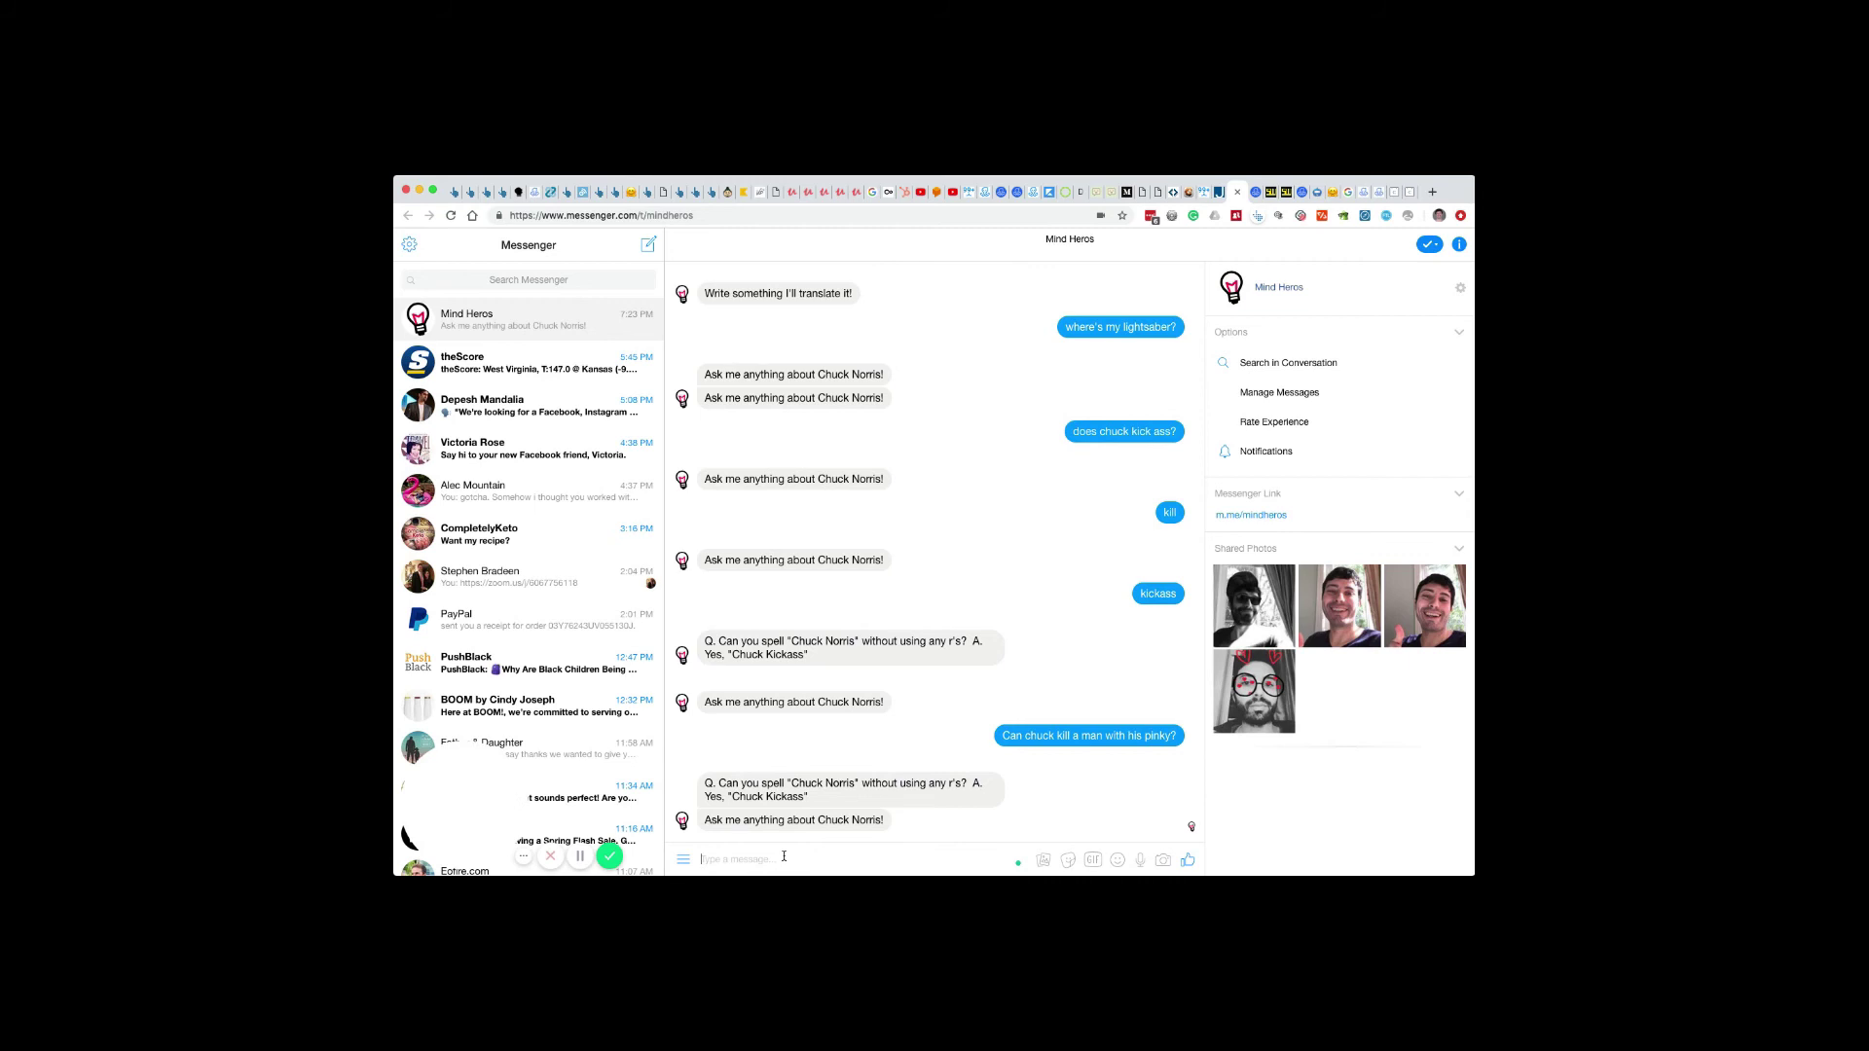
type("kills")
key("Return")
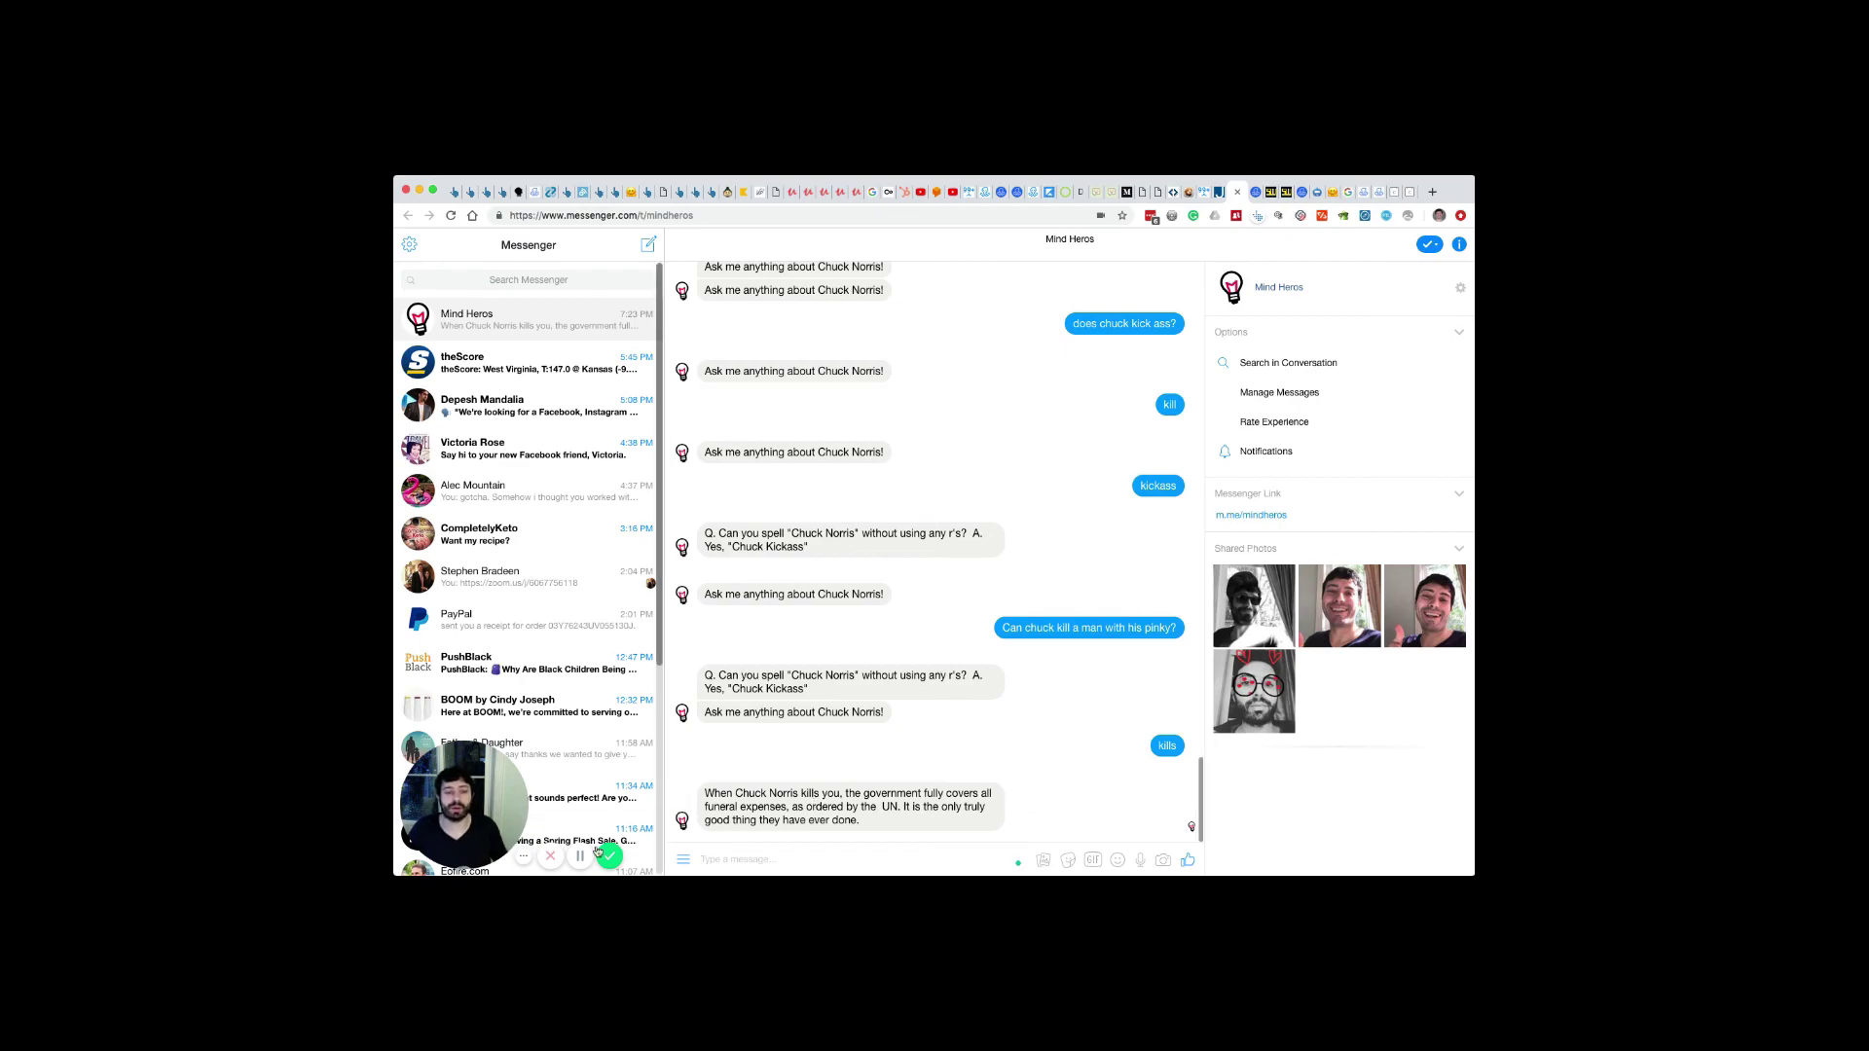
left_click(608, 856)
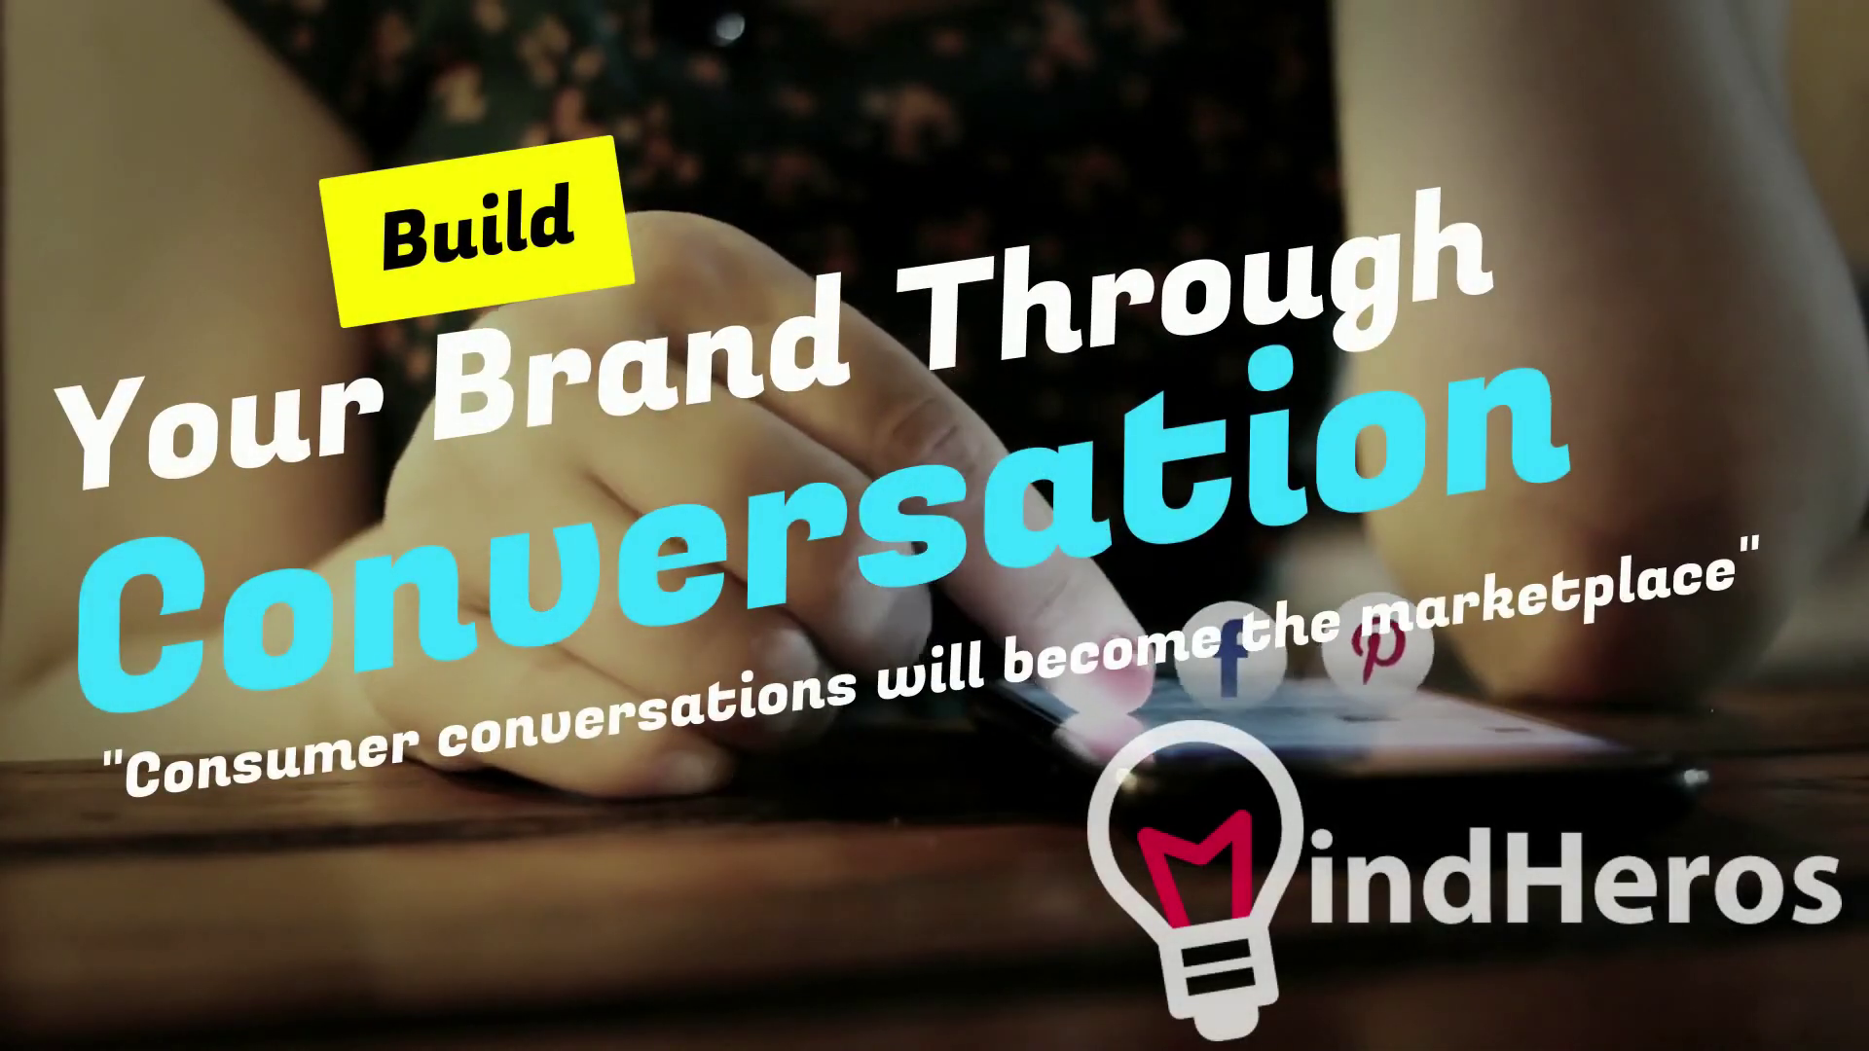